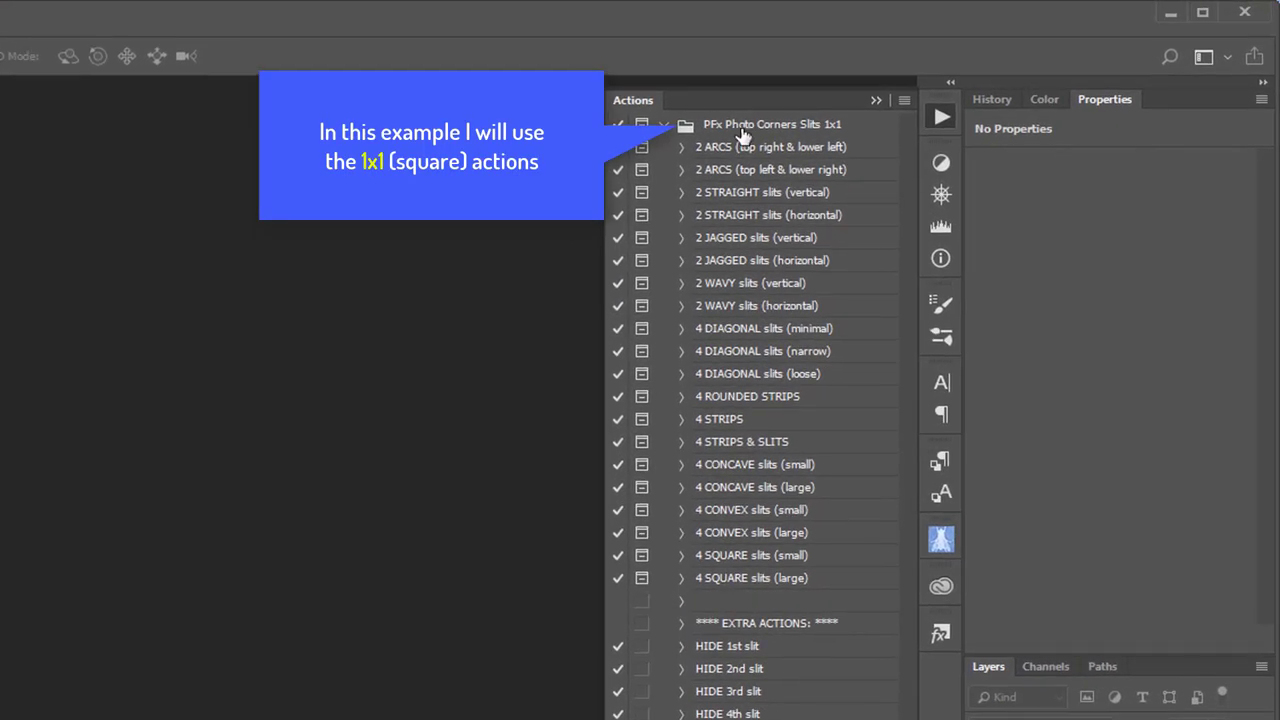
- Run the '2 ARCS (top right & lower left)' action from the PFx Photo Corners Slits 1x1 set
{"action": "left_click", "coordinate": [742, 128]}
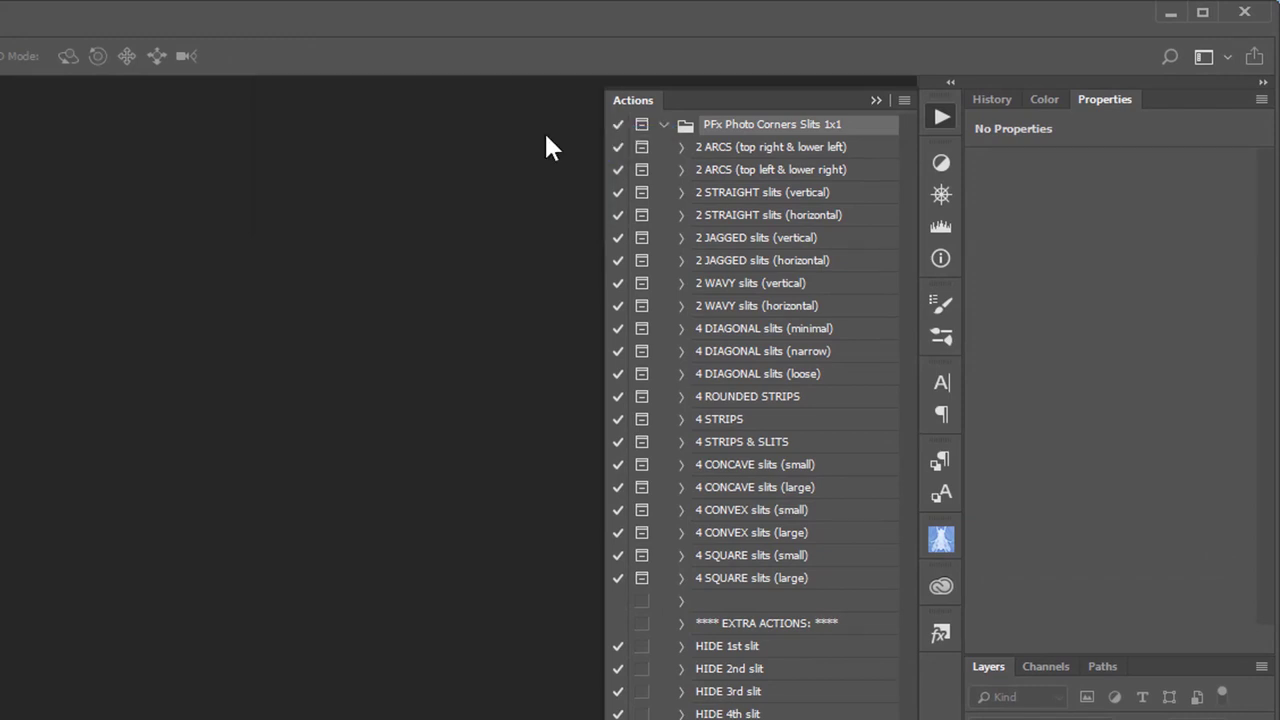
{"action": "left_click", "coordinate": [720, 148]}
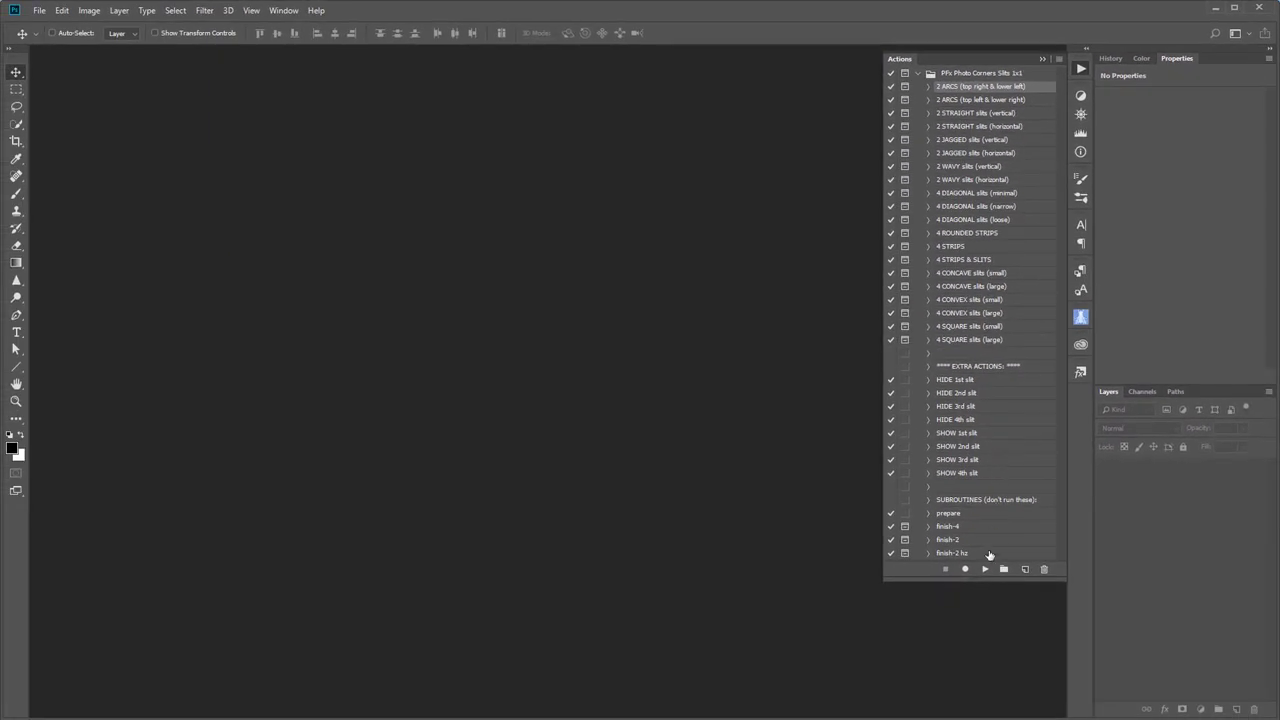
{"action": "left_click", "coordinate": [983, 570]}
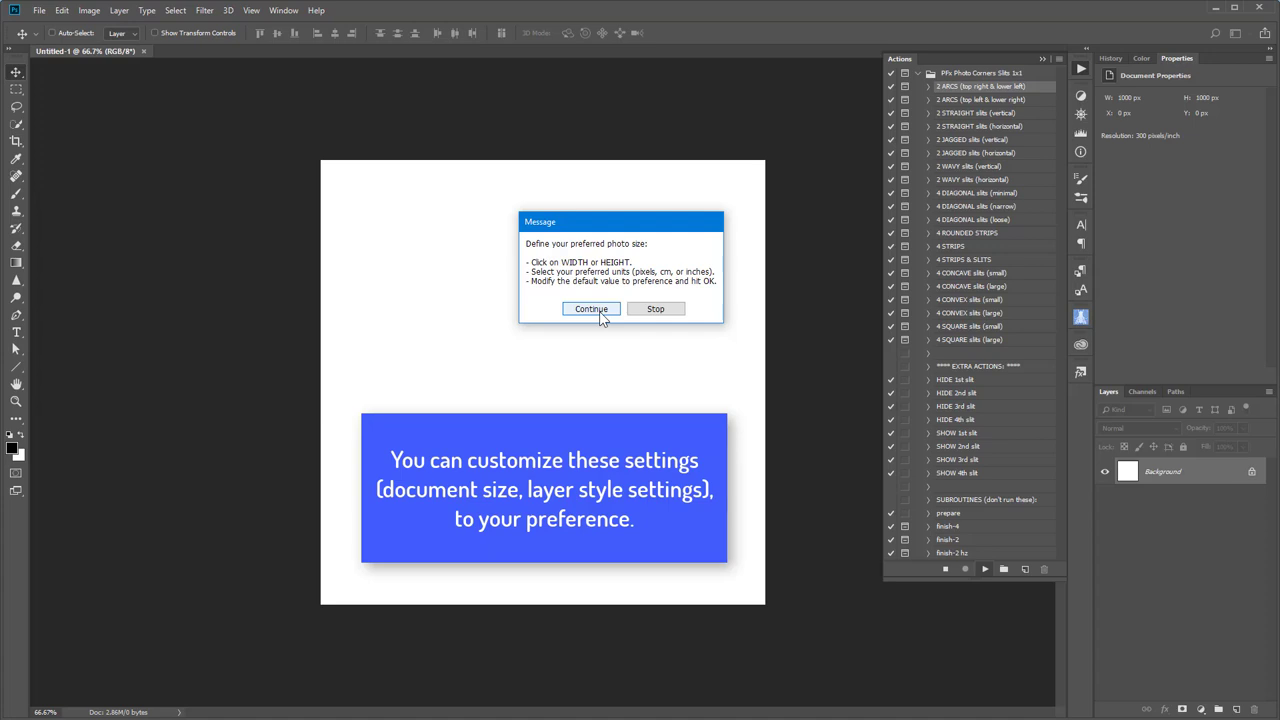
- Accept the action's default photo size, shadow opacity and 5.0 blur radii to finish the template
{"action": "left_click", "coordinate": [591, 309]}
{"action": "key", "text": "Return"}
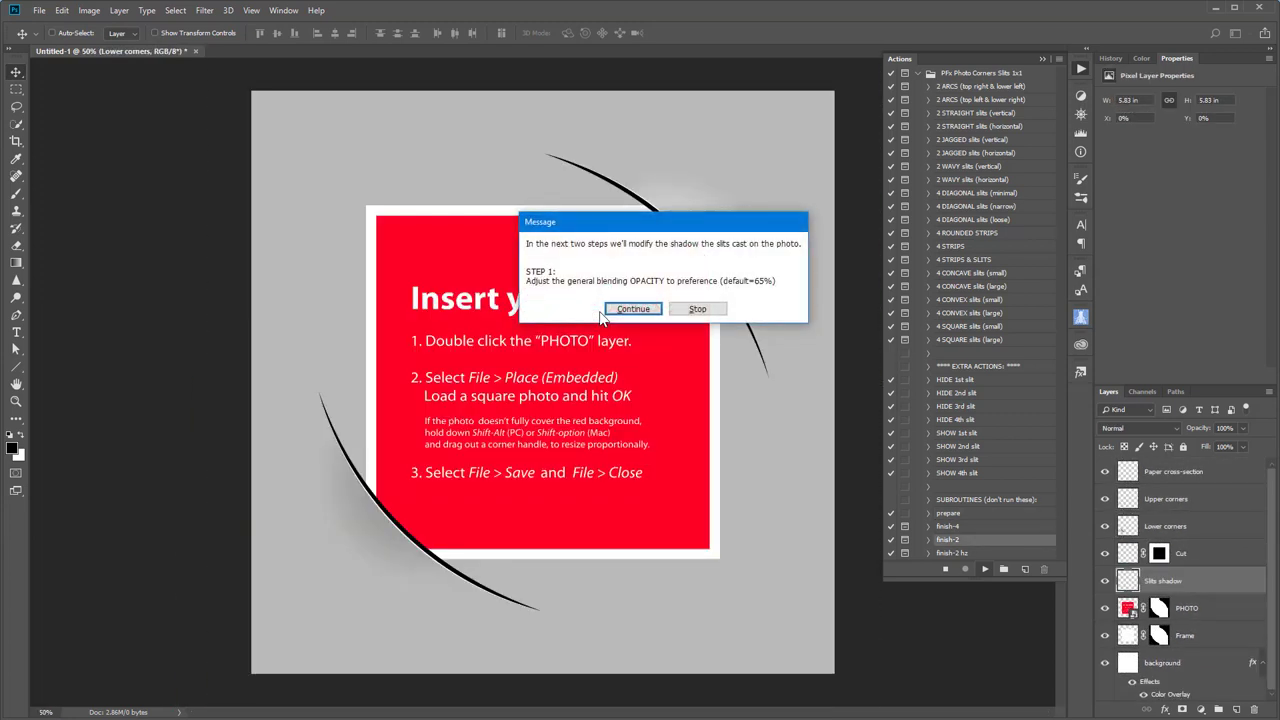
{"action": "left_click", "coordinate": [601, 311]}
{"action": "key", "text": "Return"}
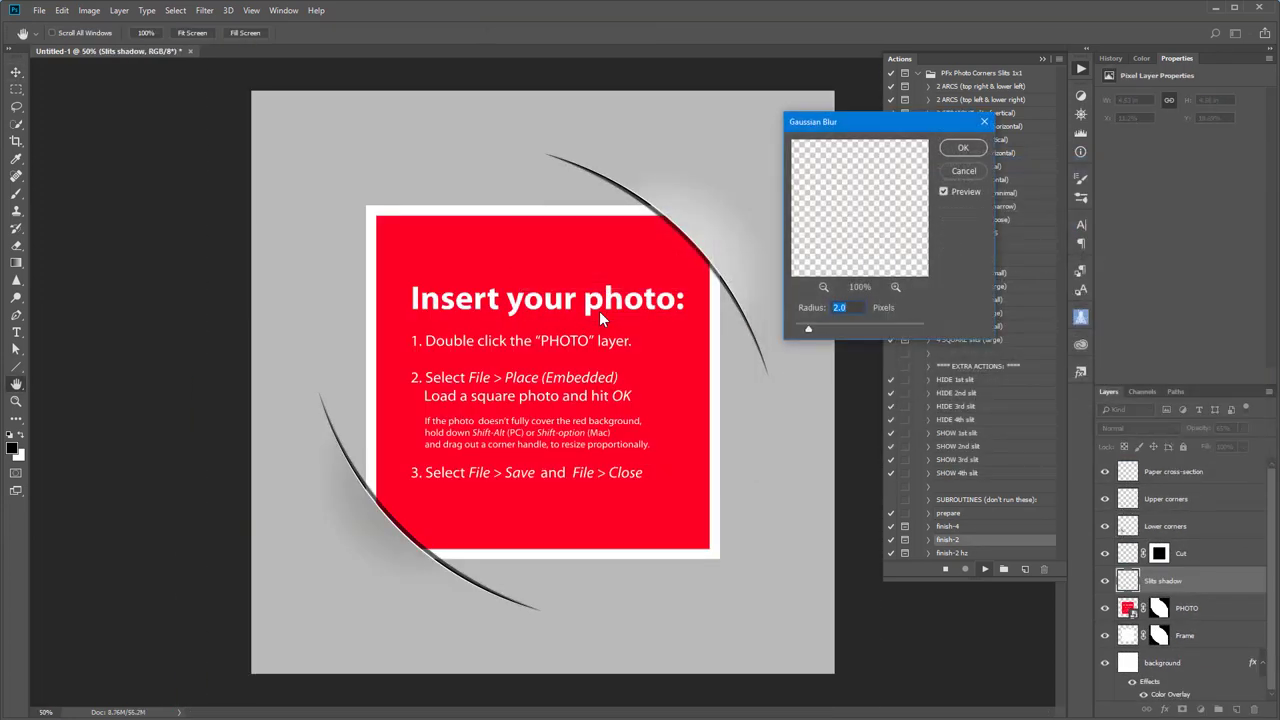
{"action": "key", "text": "Return"}
{"action": "key", "text": "Return"}
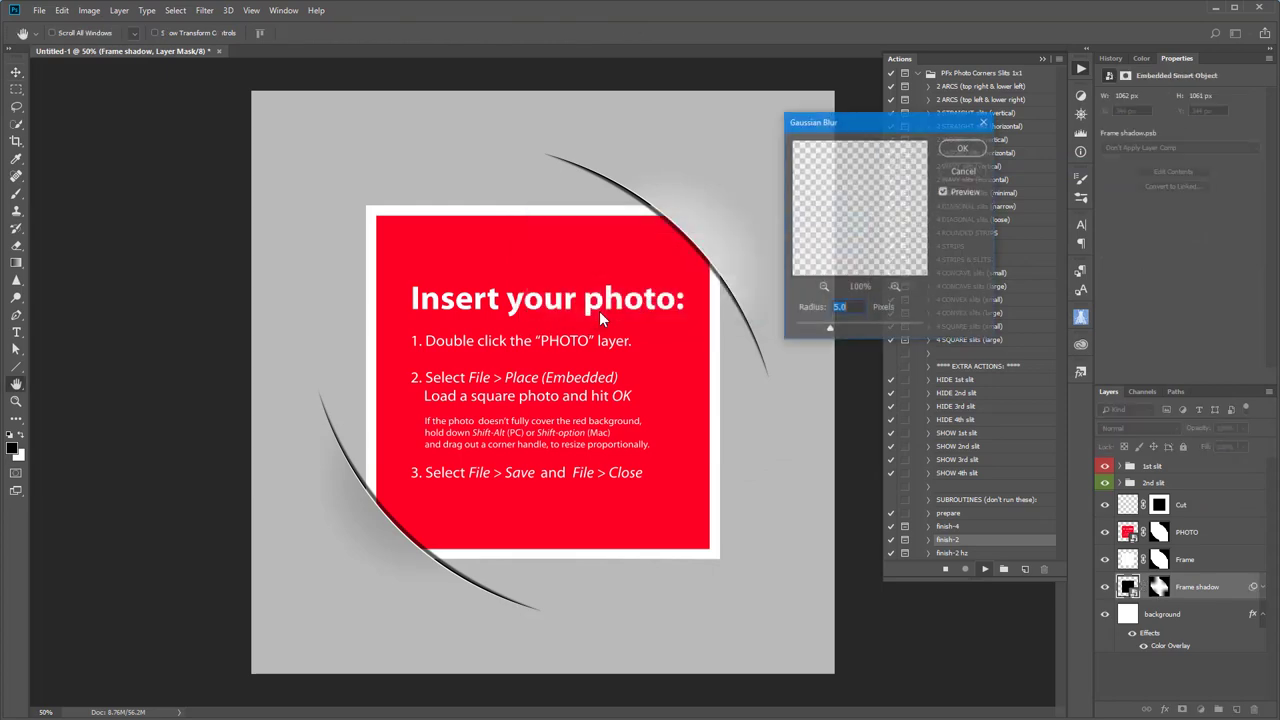
{"action": "key", "text": "Return"}
{"action": "key", "text": "Return"}
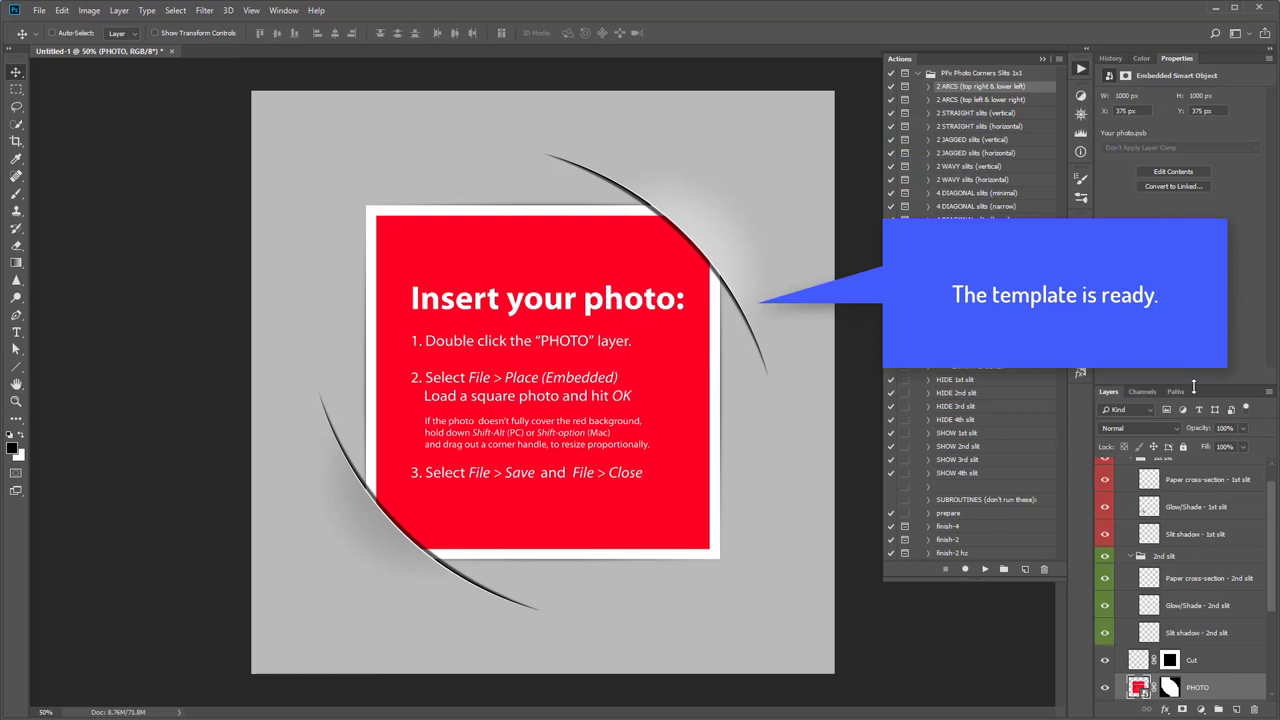
- Enlarge the Layers panel and collapse the 1st slit and 2nd slit groups
{"action": "left_click_drag", "start_coordinate": [1194, 390], "coordinate": [1192, 238]}
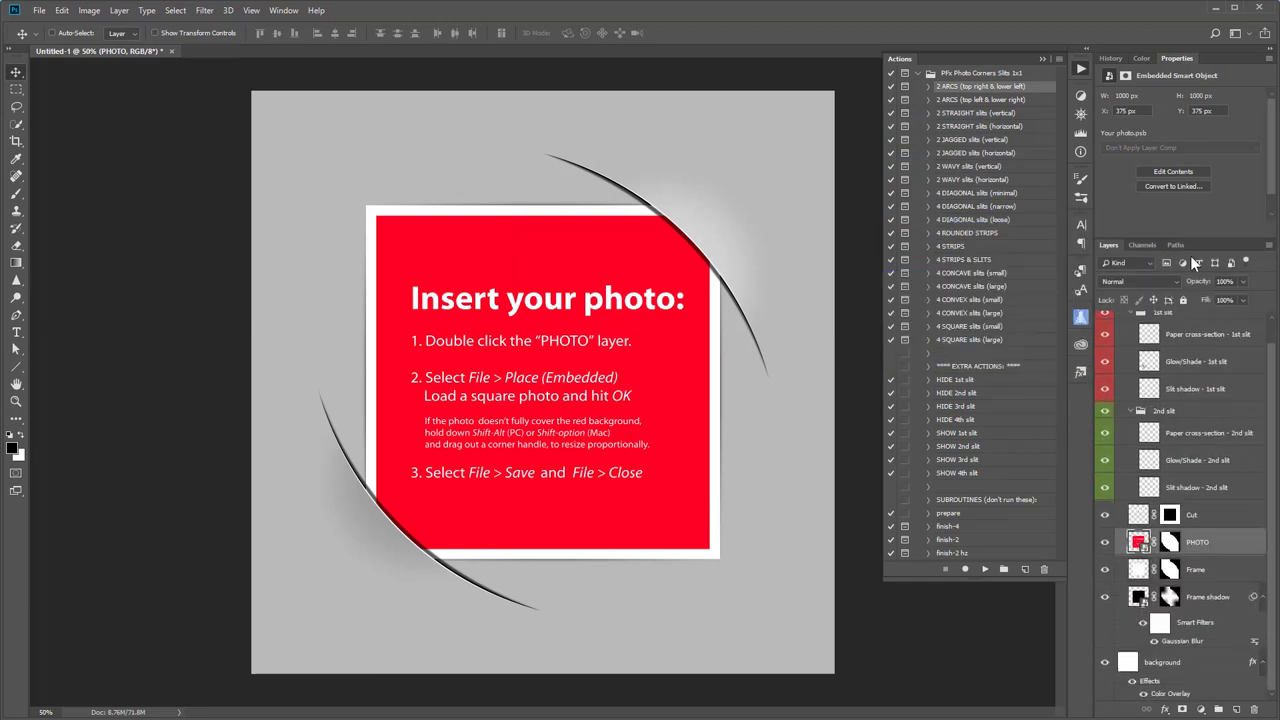
{"action": "left_click", "coordinate": [1131, 411]}
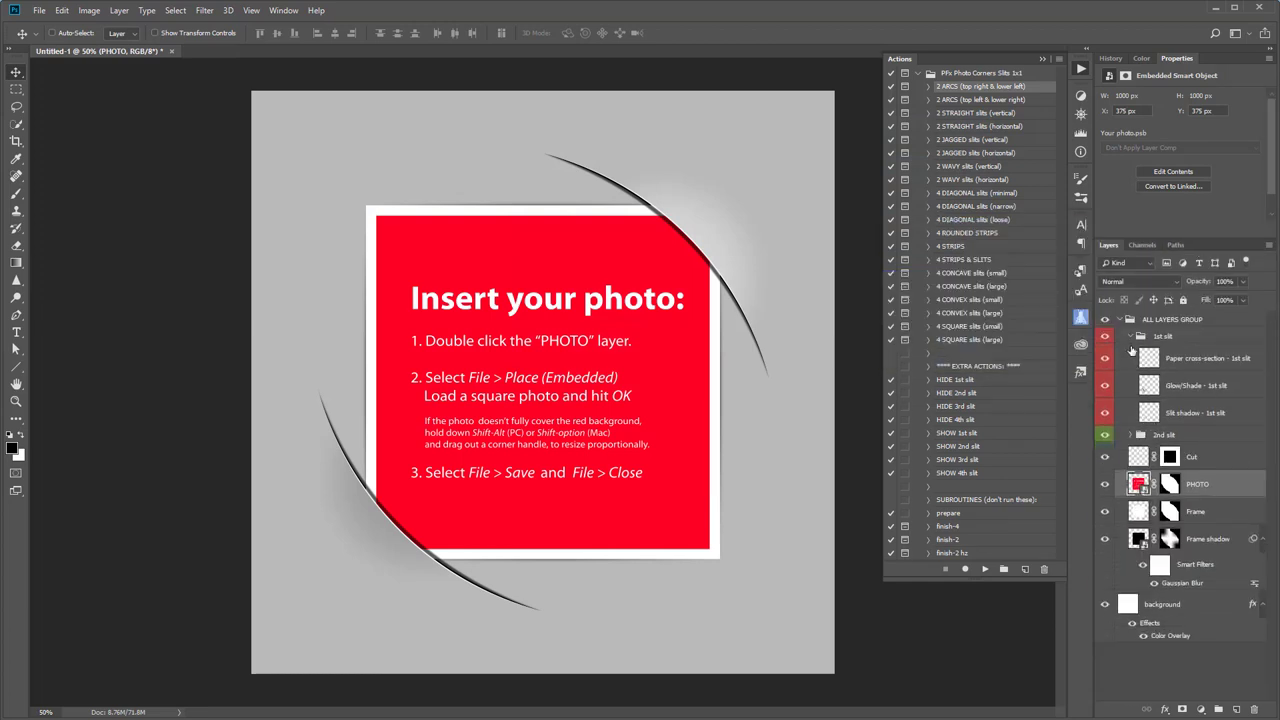
{"action": "left_click", "coordinate": [1130, 336]}
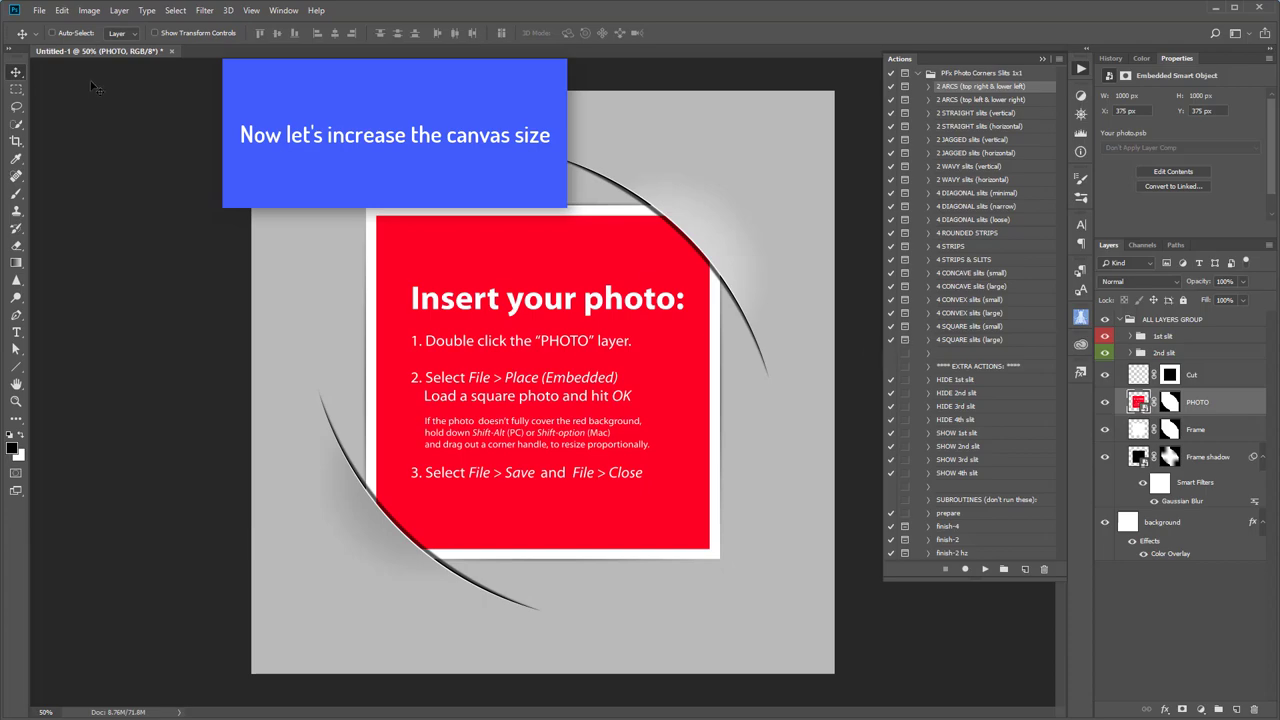
- Enlarge the canvas to 200 percent width and height, anchored at the top-left
{"action": "left_click", "coordinate": [89, 11]}
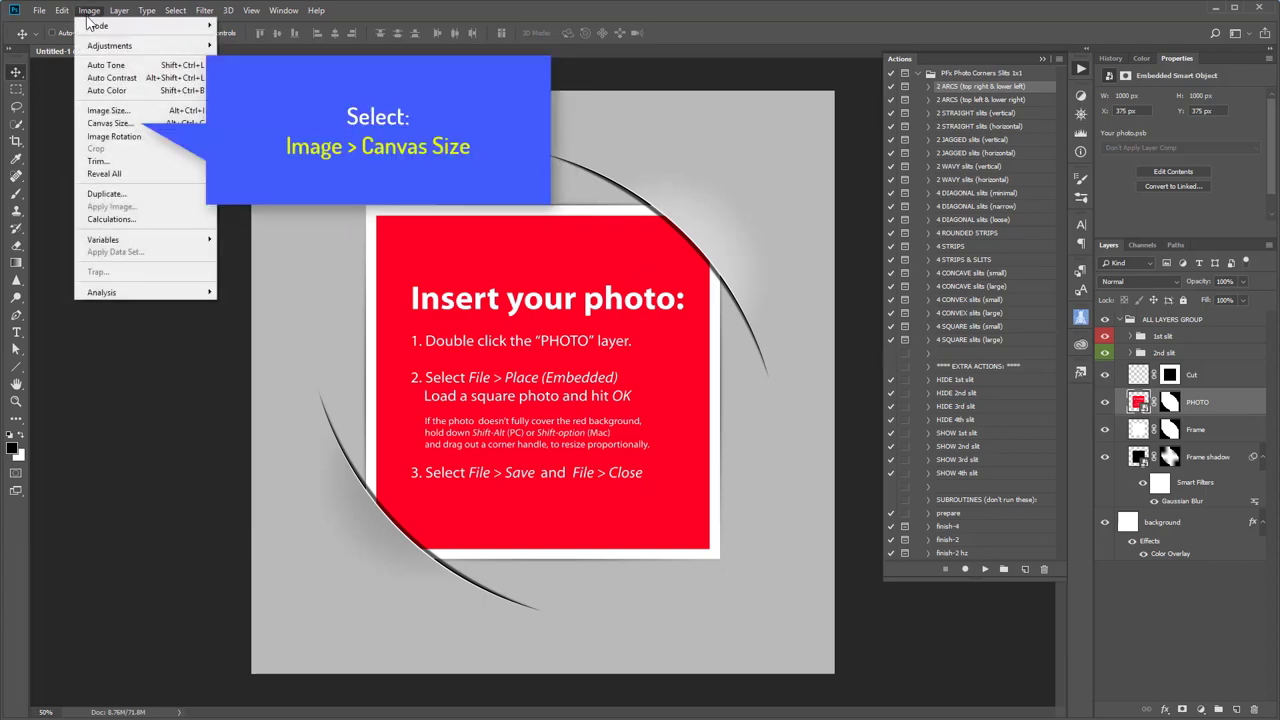
{"action": "left_click", "coordinate": [109, 123]}
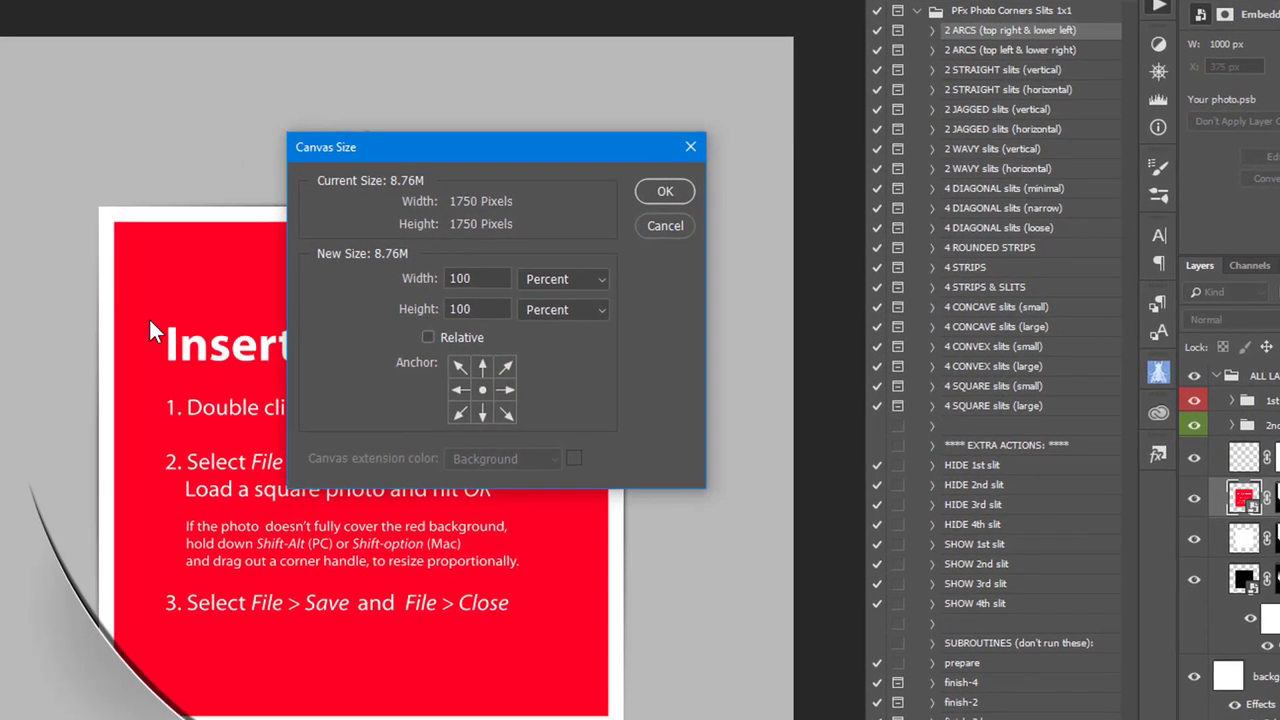
{"action": "left_click", "coordinate": [461, 366]}
{"action": "double_click", "coordinate": [480, 279]}
{"action": "type", "text": "20"}
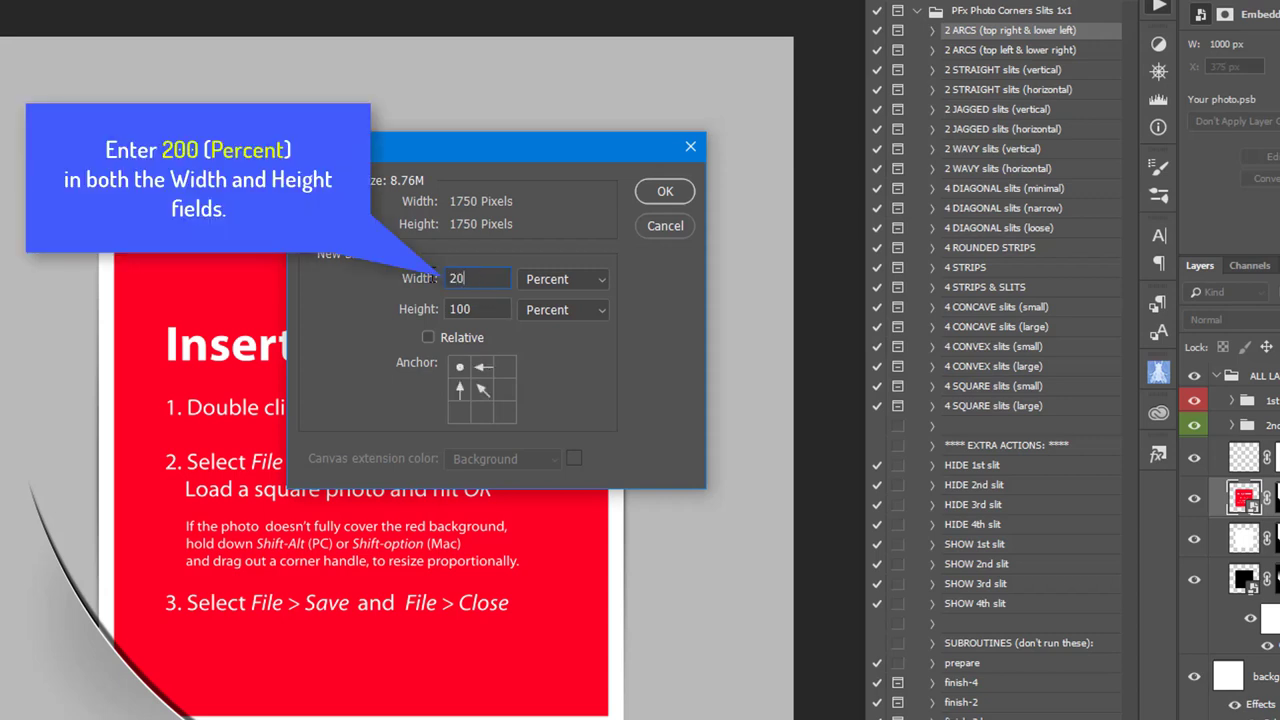
{"action": "type", "text": "0"}
{"action": "left_click", "coordinate": [566, 279]}
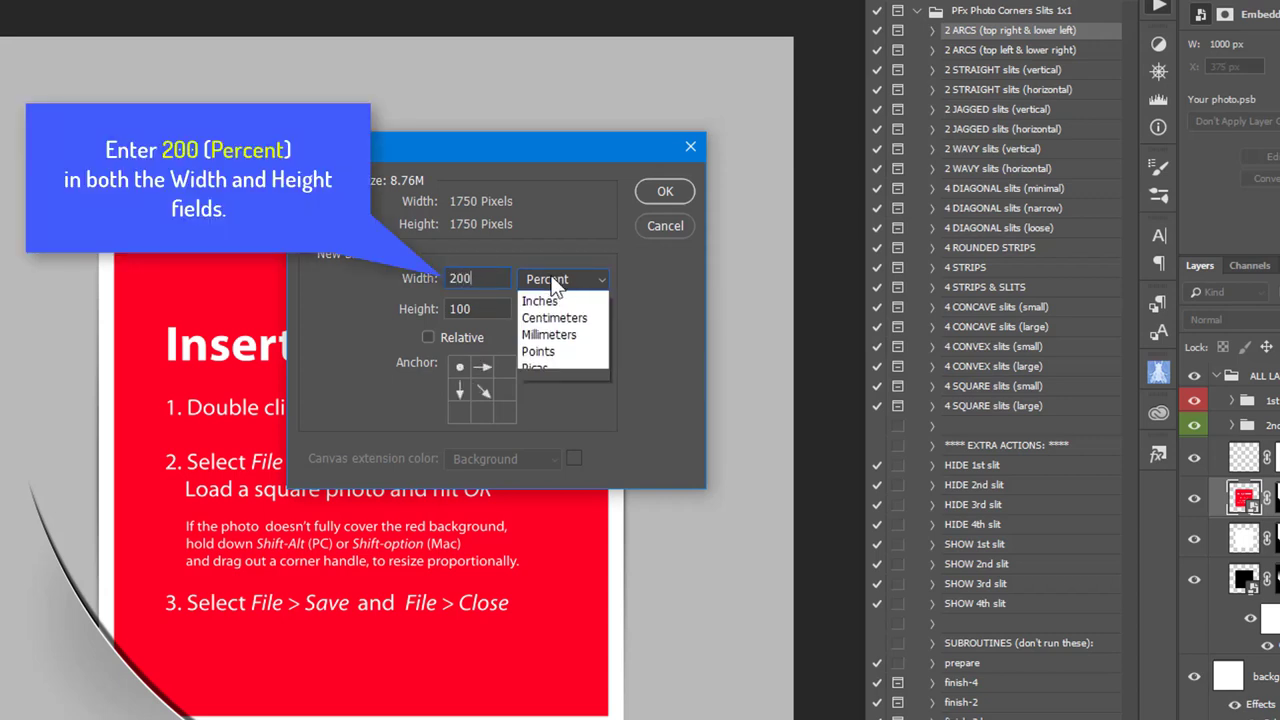
{"action": "left_click", "coordinate": [547, 299]}
{"action": "double_click", "coordinate": [439, 300]}
{"action": "type", "text": "200"}
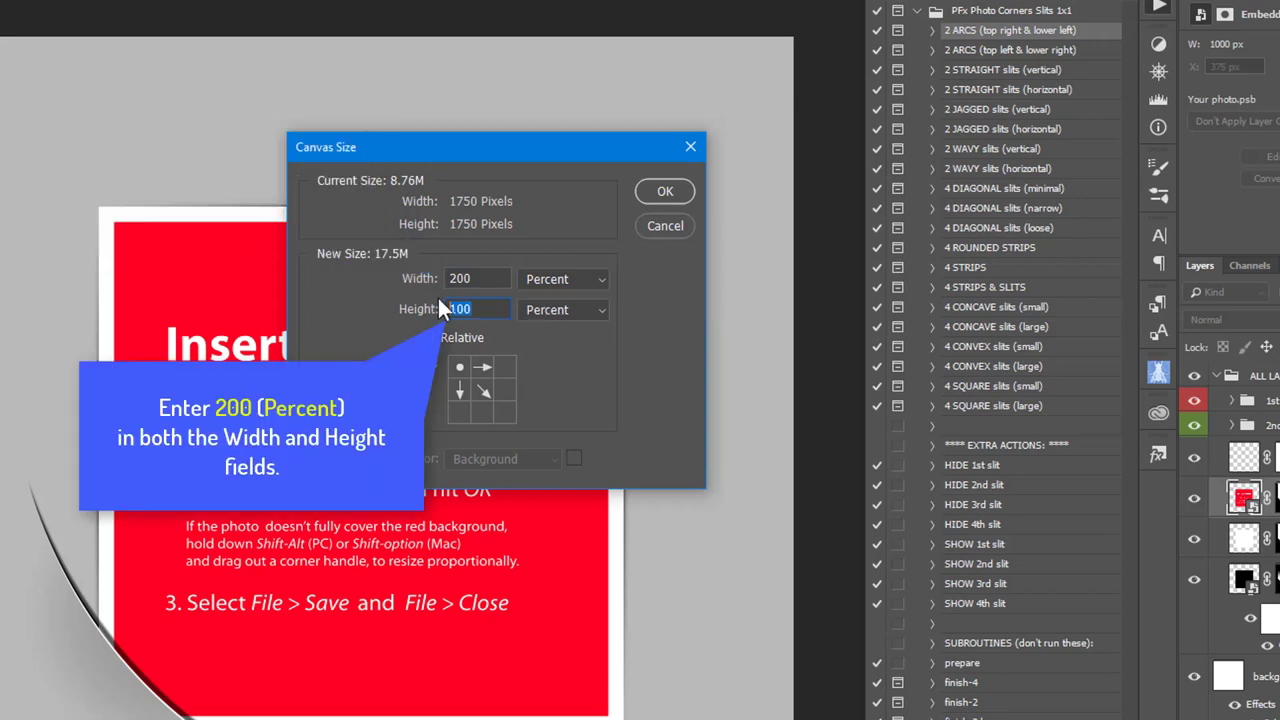
{"action": "left_click", "coordinate": [537, 310]}
{"action": "left_click", "coordinate": [541, 312]}
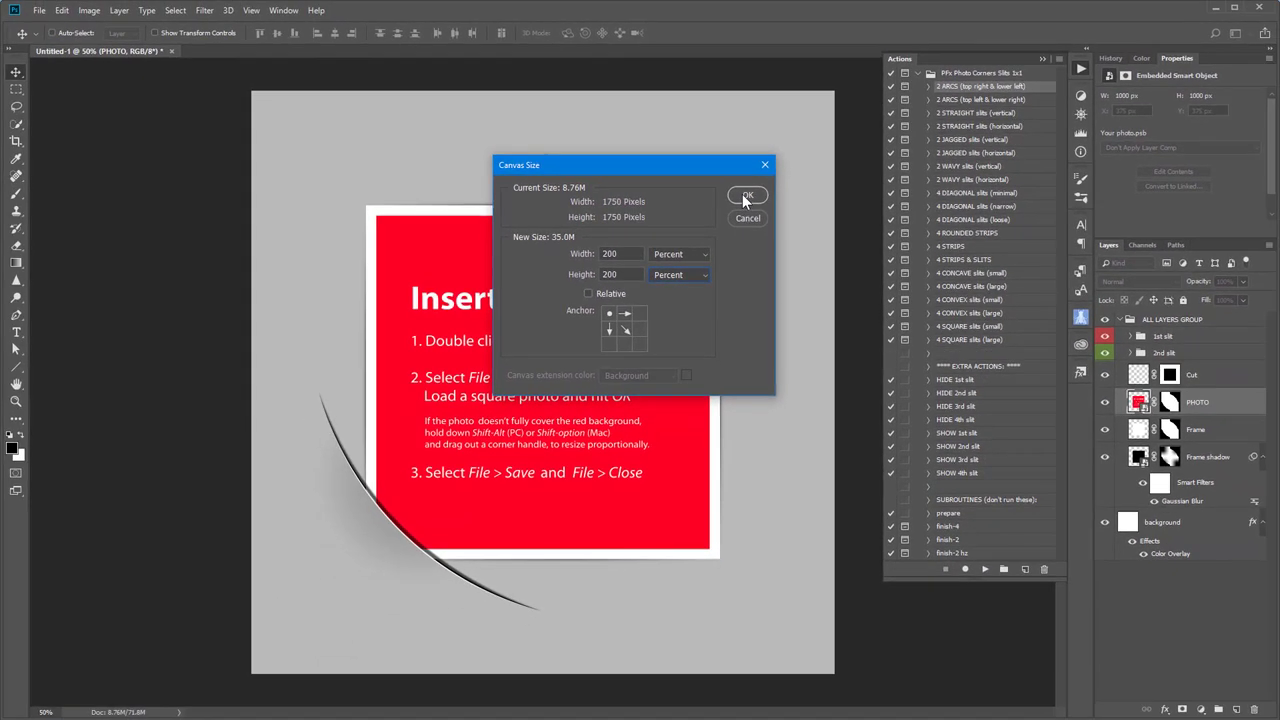
{"action": "left_click", "coordinate": [743, 197]}
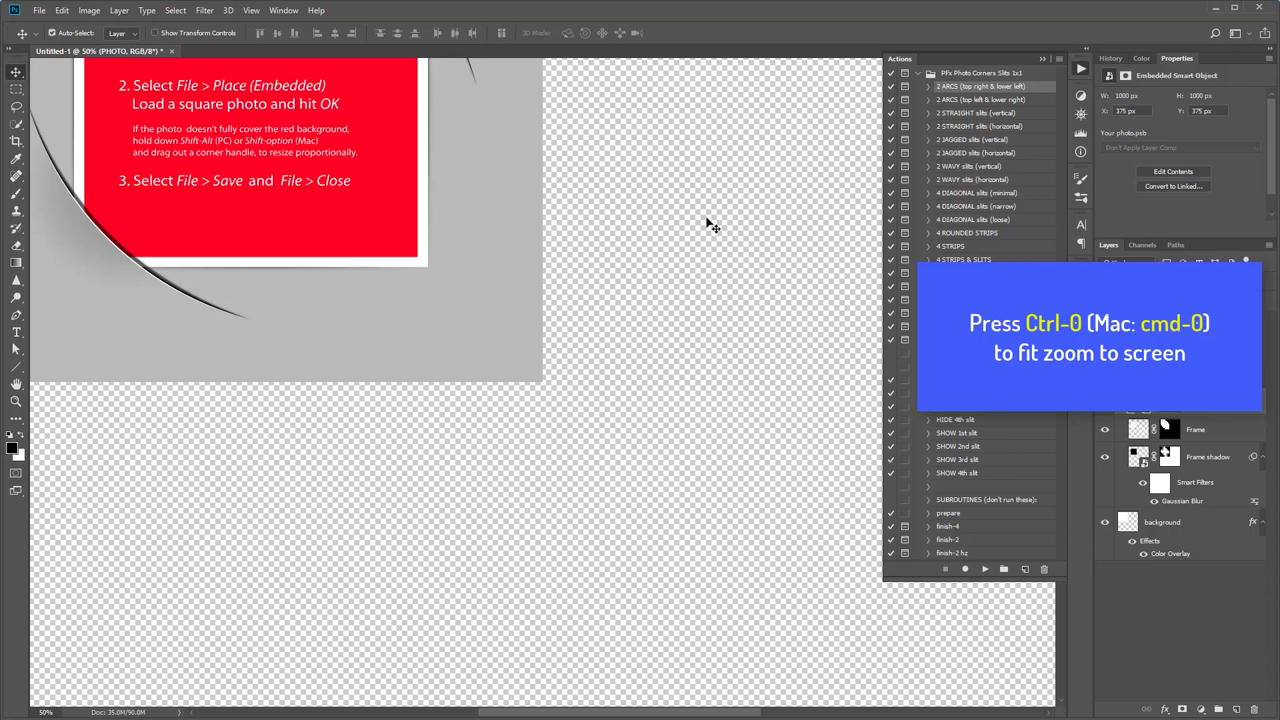
- Fit the document in view and fill the Background layer with White
{"action": "key", "text": "ctrl+0"}
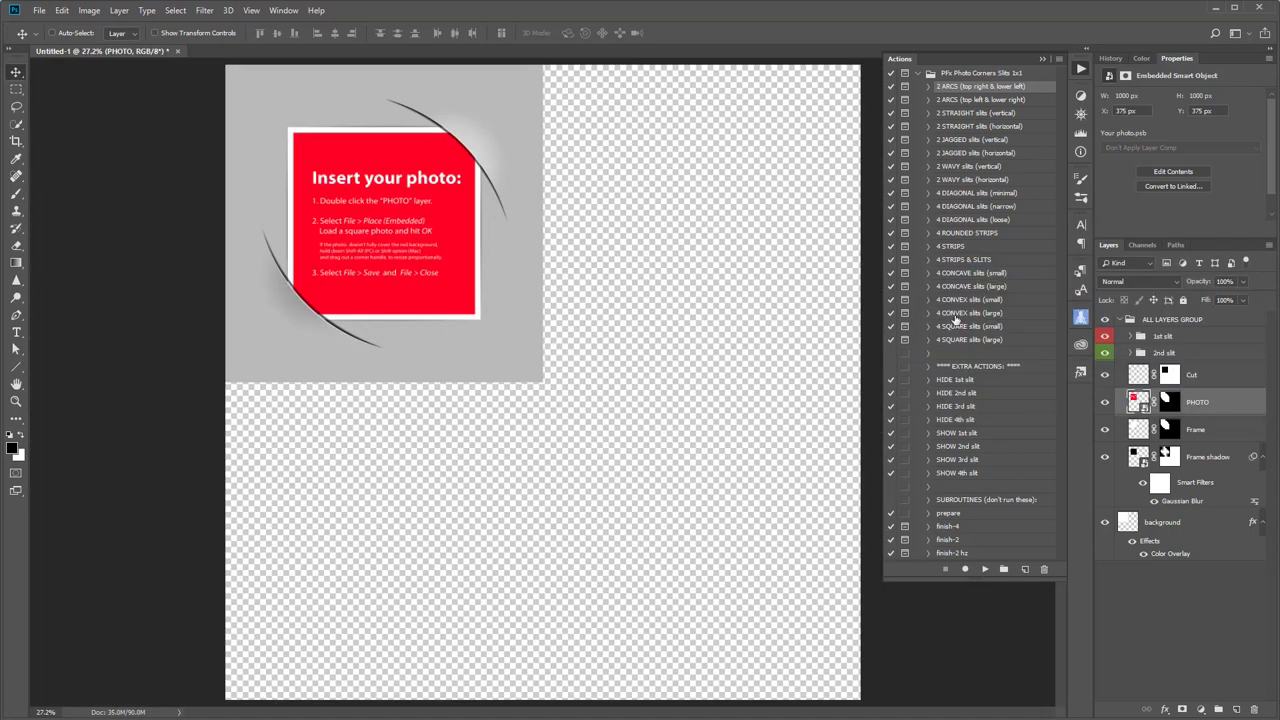
{"action": "left_click", "coordinate": [1126, 521]}
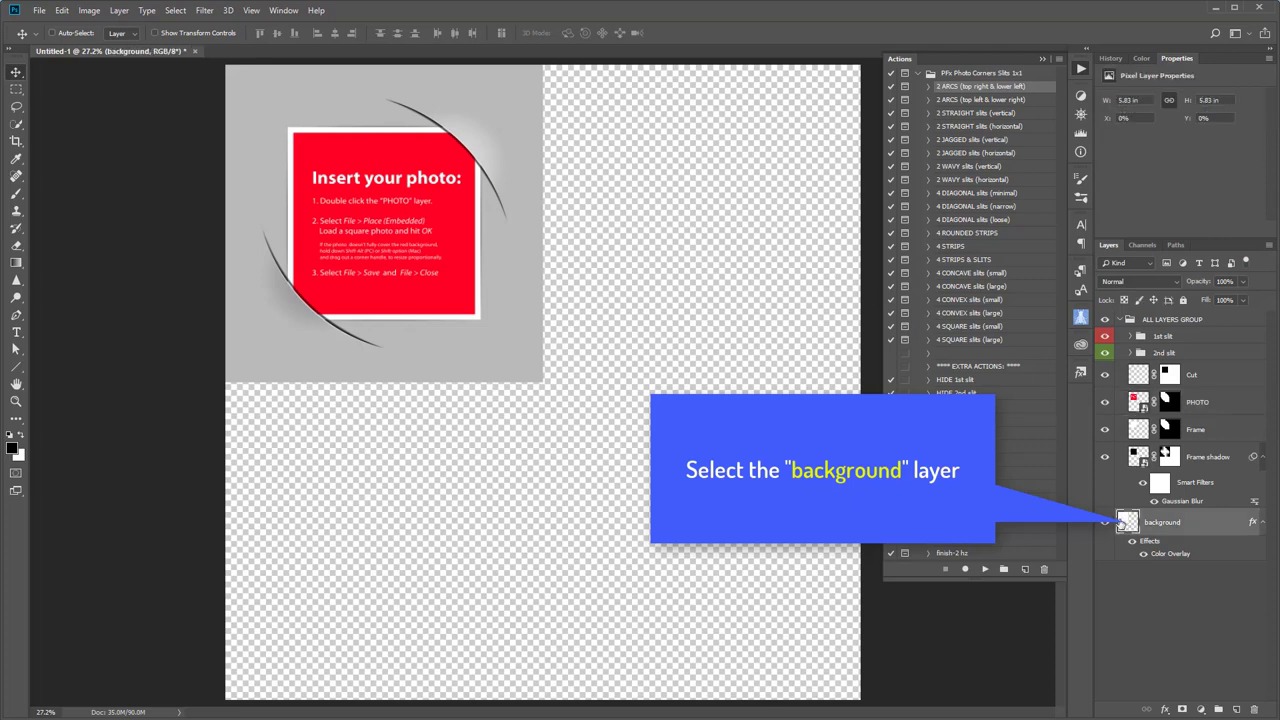
{"action": "key", "text": "shift+F5"}
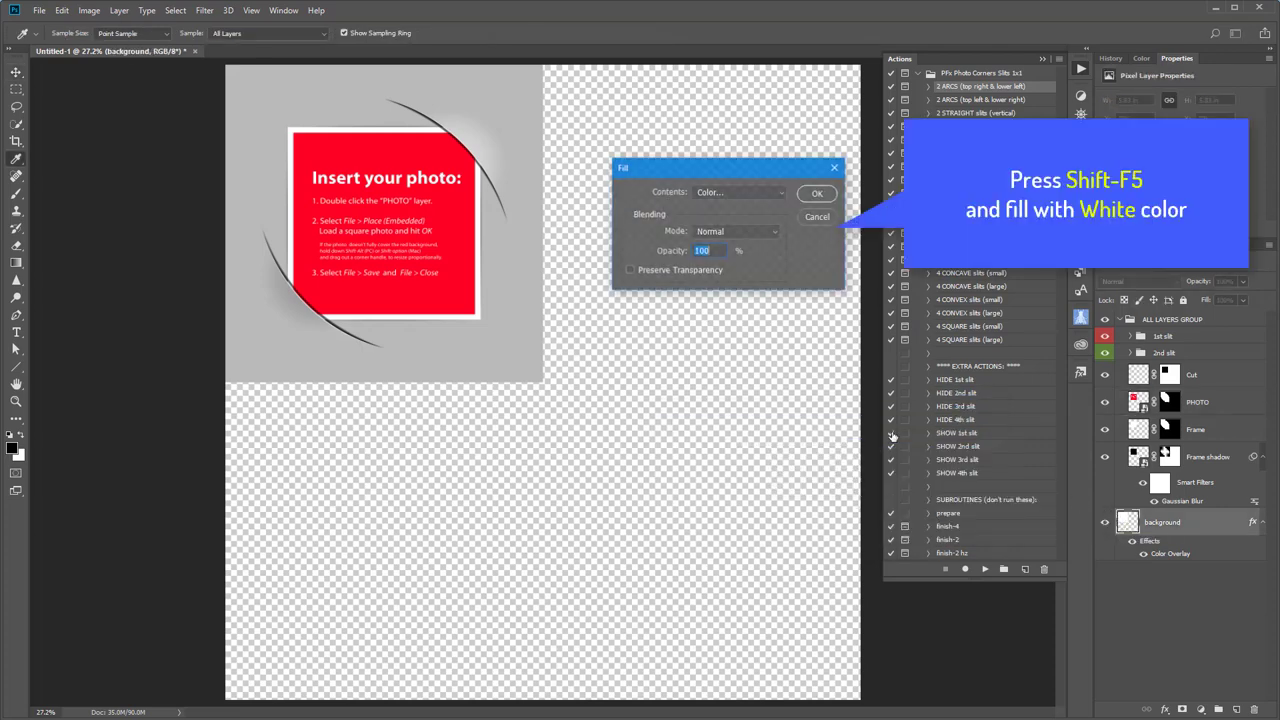
{"action": "left_click", "coordinate": [730, 190]}
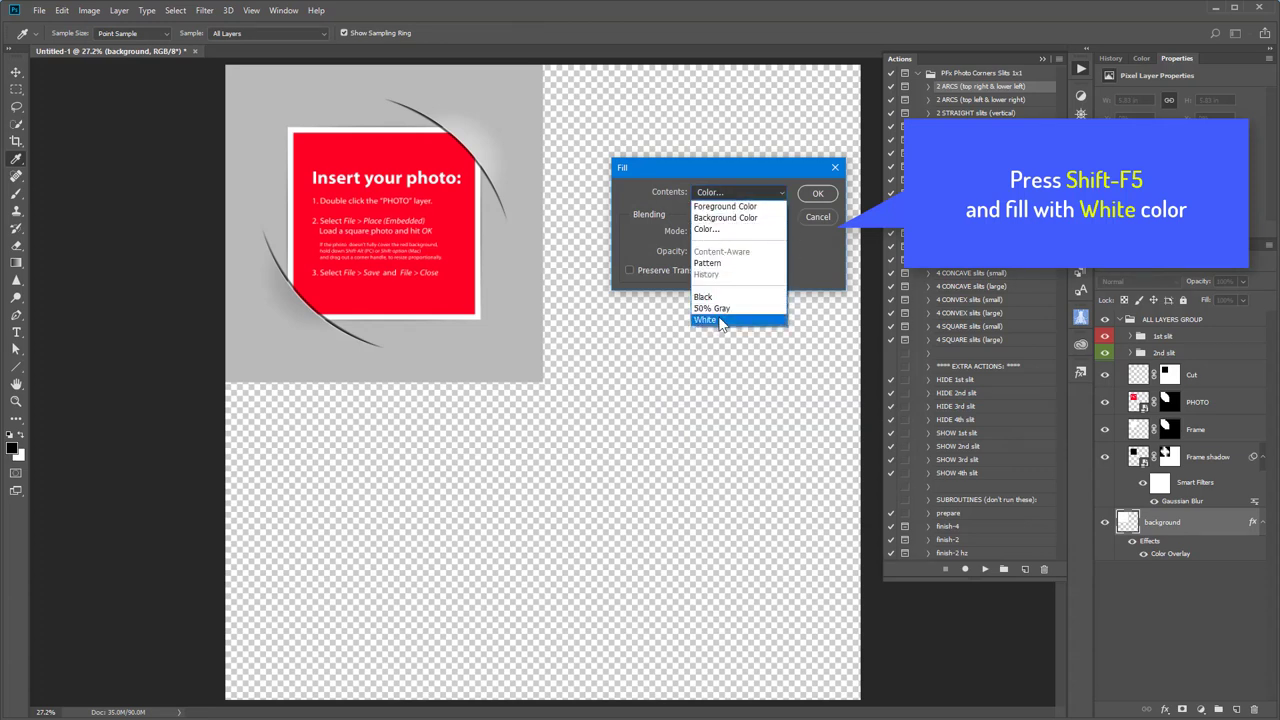
{"action": "left_click", "coordinate": [720, 320]}
{"action": "left_click", "coordinate": [815, 195]}
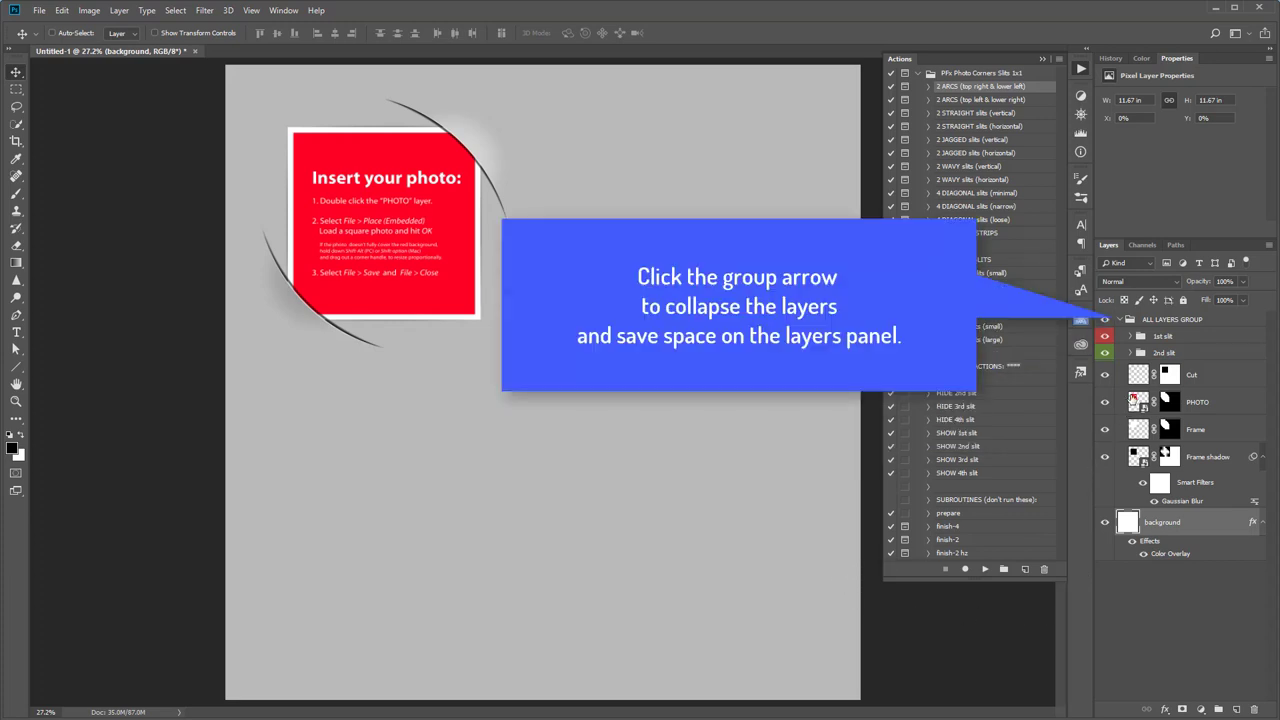
- Alt-drag ALL LAYERS GROUP to the right, then both groups downward, forming a 2×2 grid
{"action": "left_click", "coordinate": [1121, 319]}
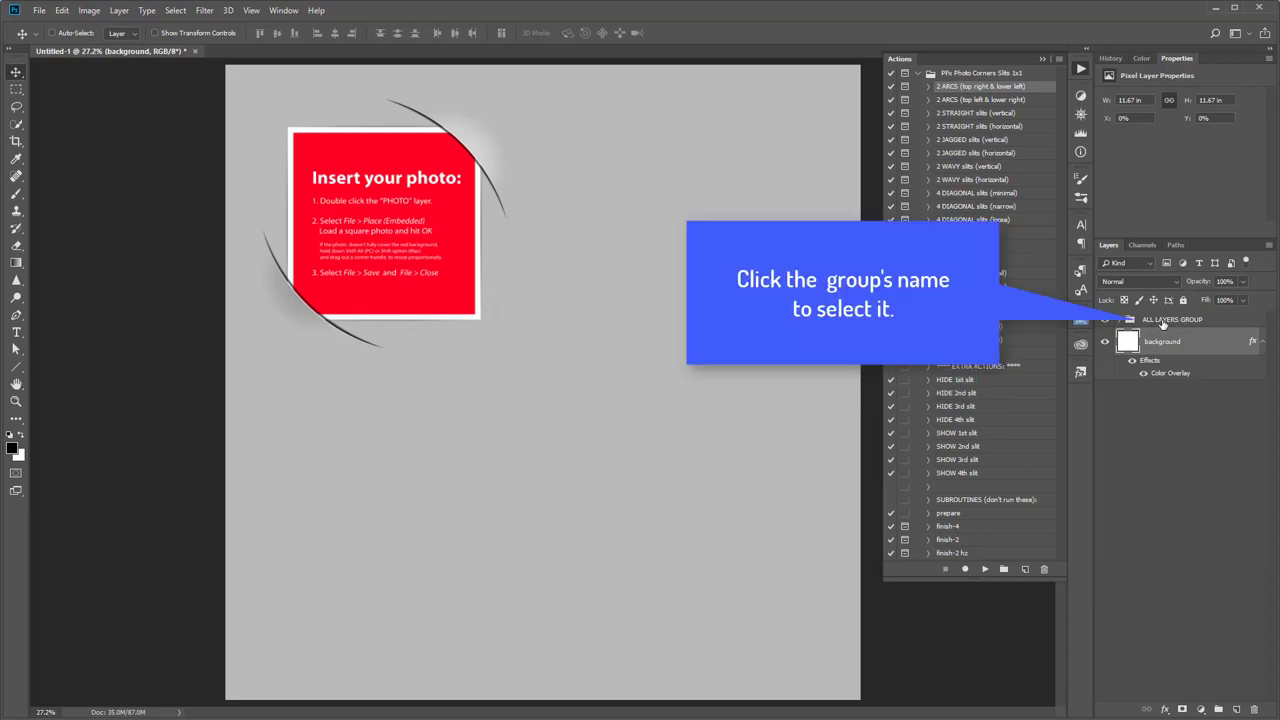
{"action": "left_click", "coordinate": [1162, 322]}
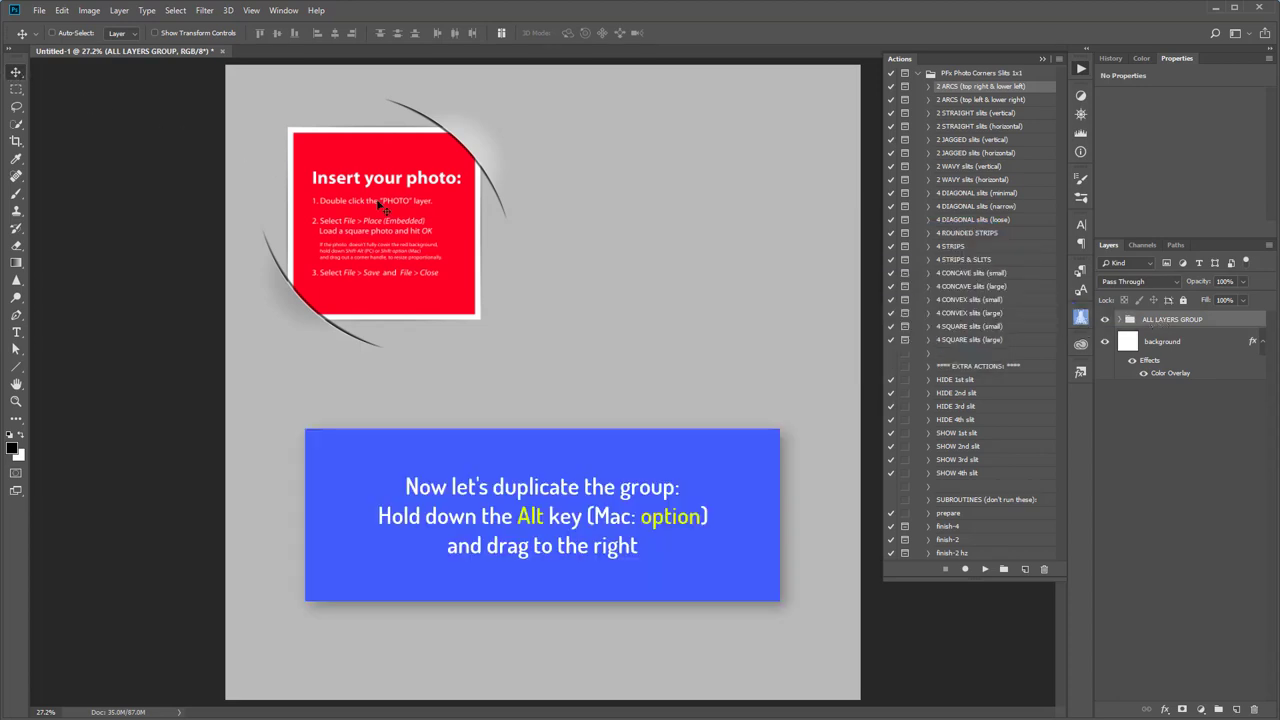
{"action": "left_click_drag", "start_coordinate": [385, 206], "coordinate": [630, 221]}
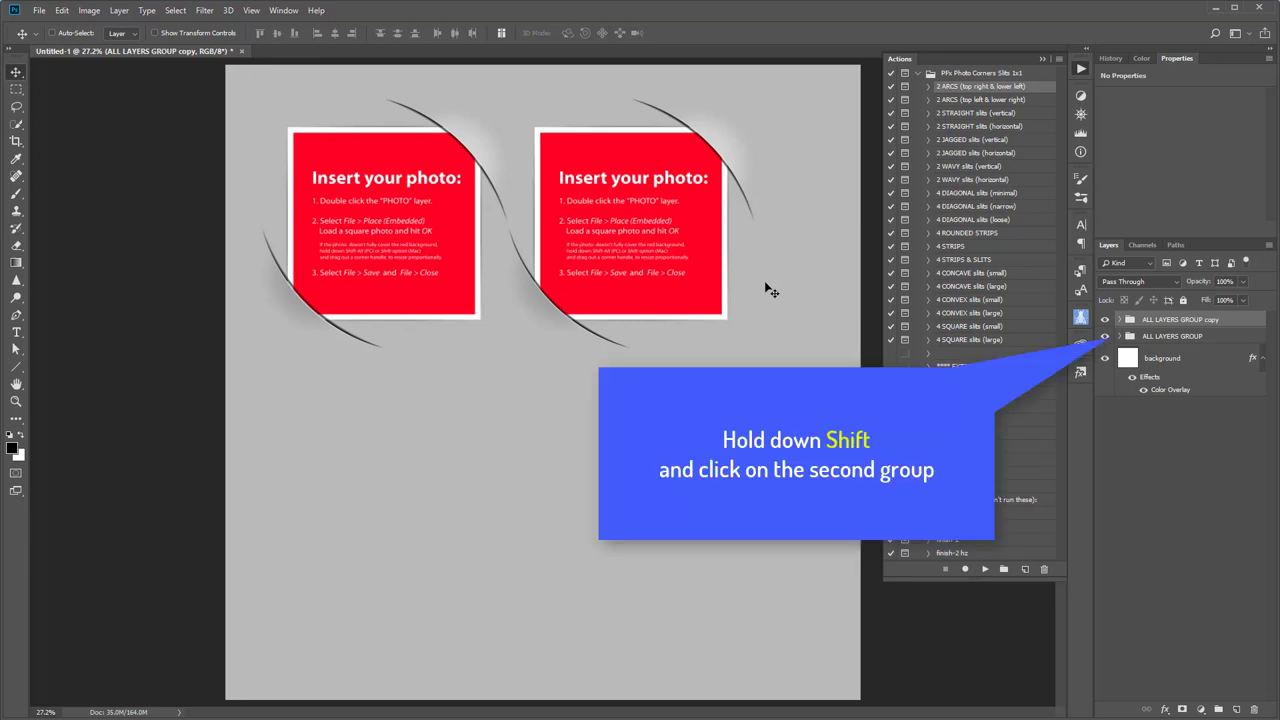
{"action": "left_click", "coordinate": [1165, 340], "text": "shift"}
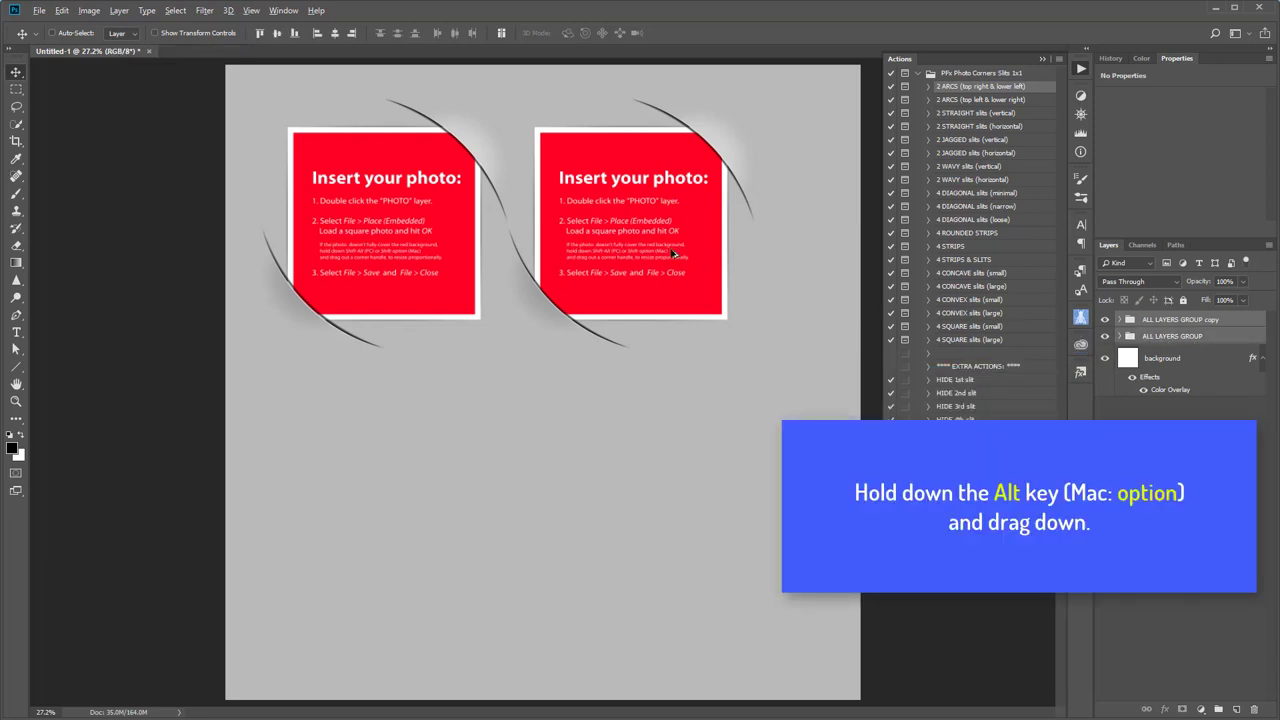
{"action": "left_click_drag", "start_coordinate": [634, 238], "coordinate": [630, 477]}
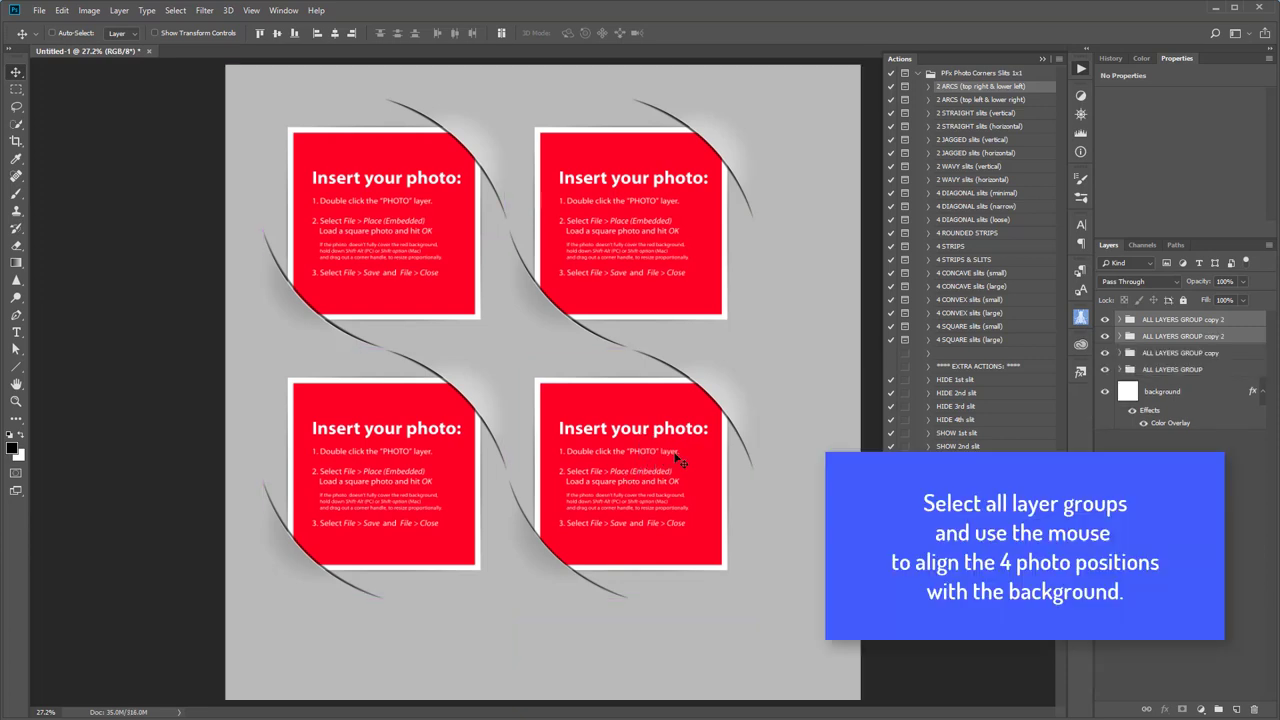
- Select all four template groups and move them to the centre of the canvas
{"action": "left_click", "coordinate": [1166, 321]}
{"action": "left_click", "coordinate": [1176, 371], "text": "shift"}
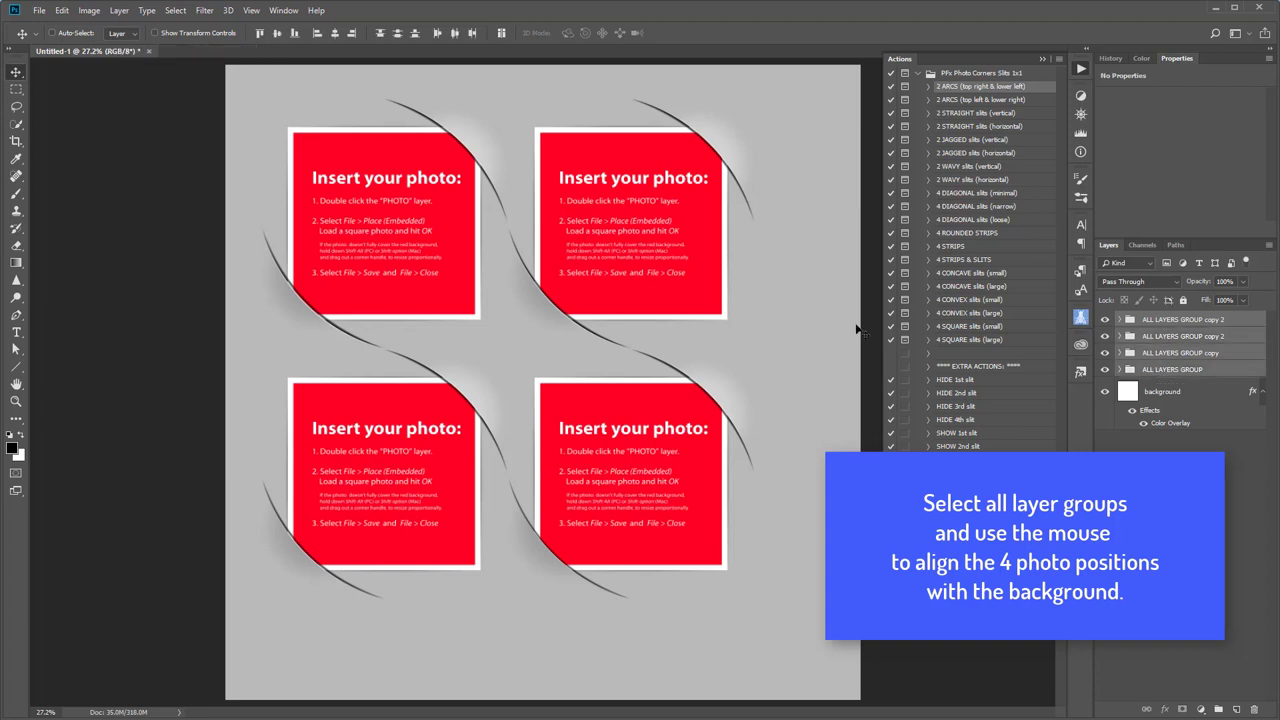
{"action": "left_click_drag", "start_coordinate": [634, 254], "coordinate": [553, 267]}
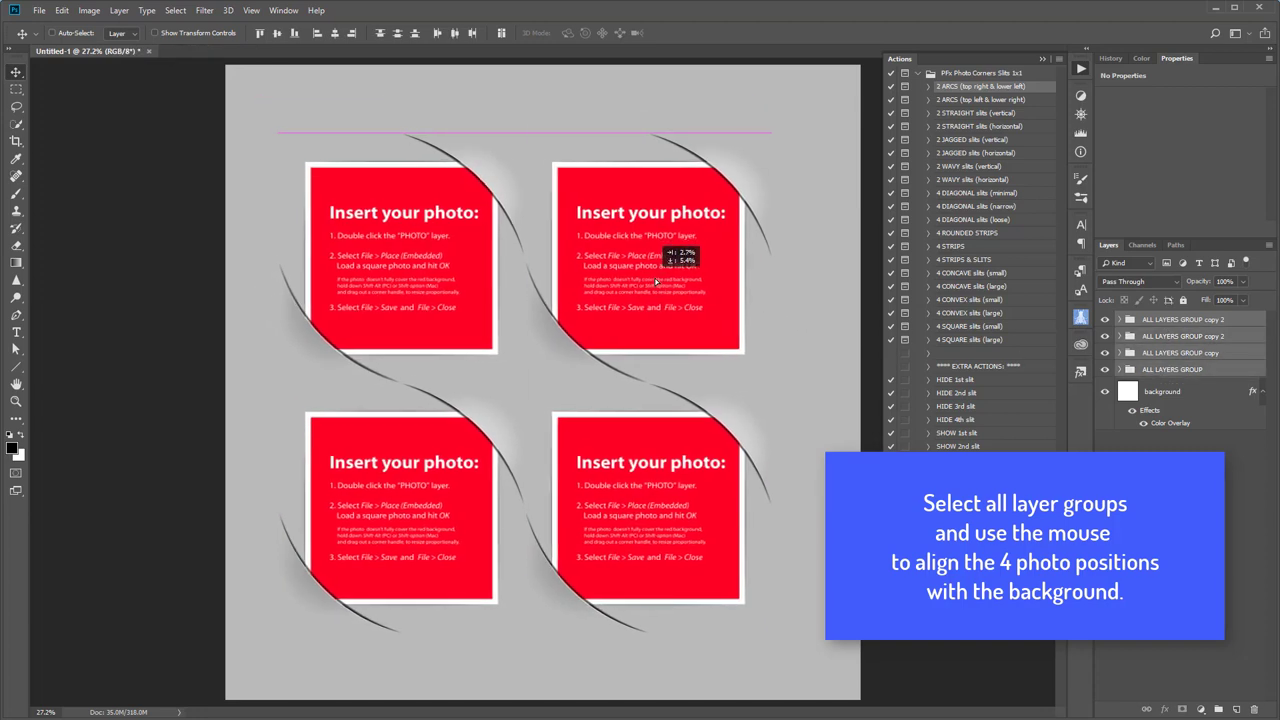
{"action": "key", "text": "ctrl+r"}
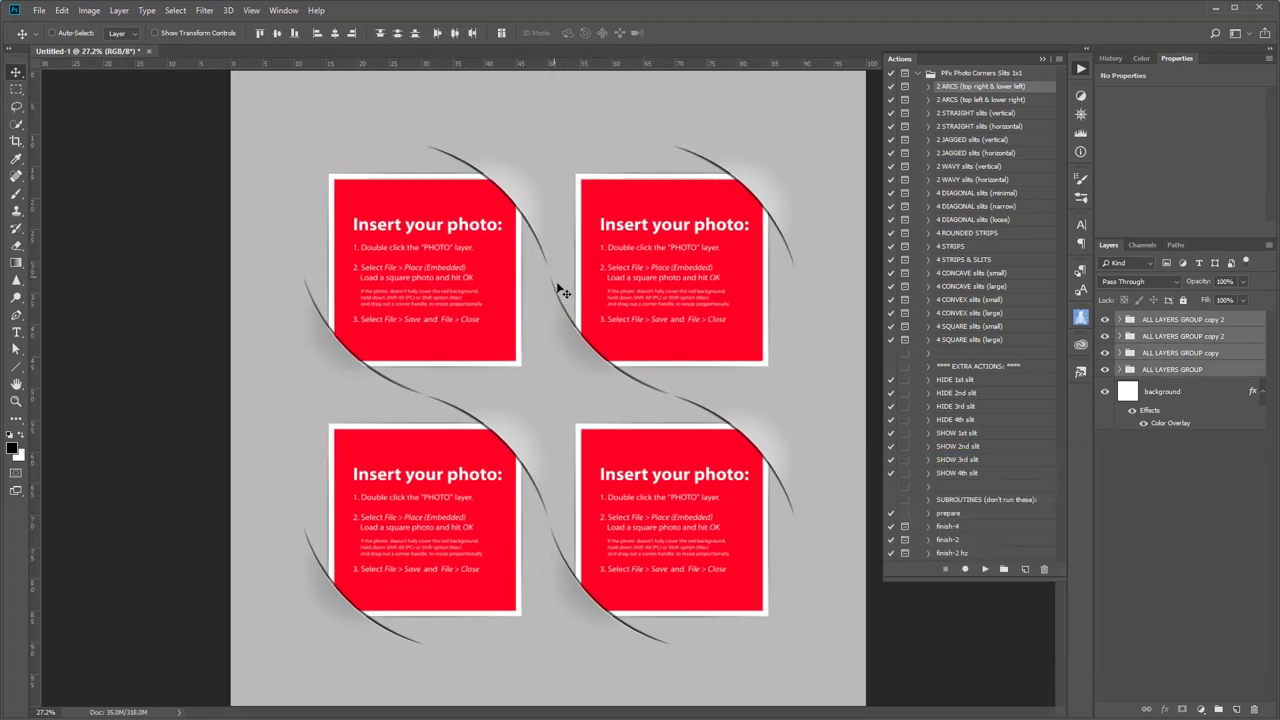
{"action": "left_click_drag", "start_coordinate": [553, 267], "coordinate": [551, 398]}
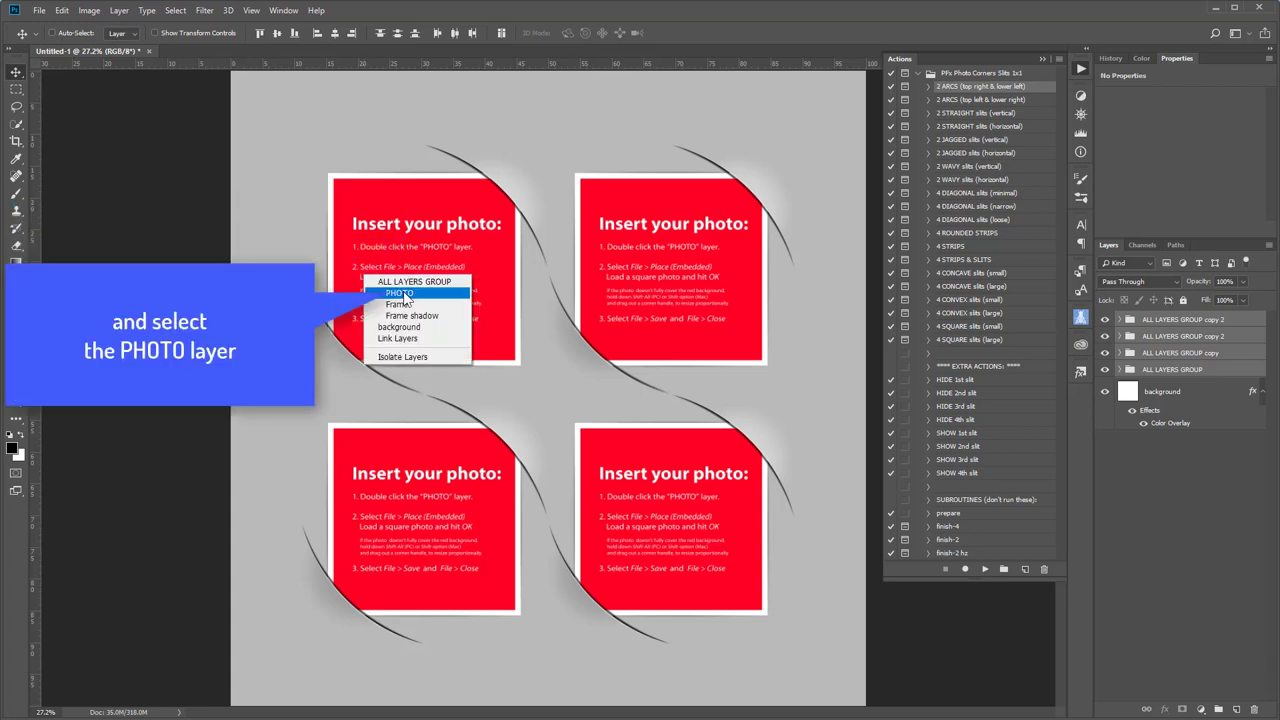
- Open the top-left PHOTO smart object and place meteora.jpg, sized to cover the red square
{"action": "left_click", "coordinate": [400, 293]}
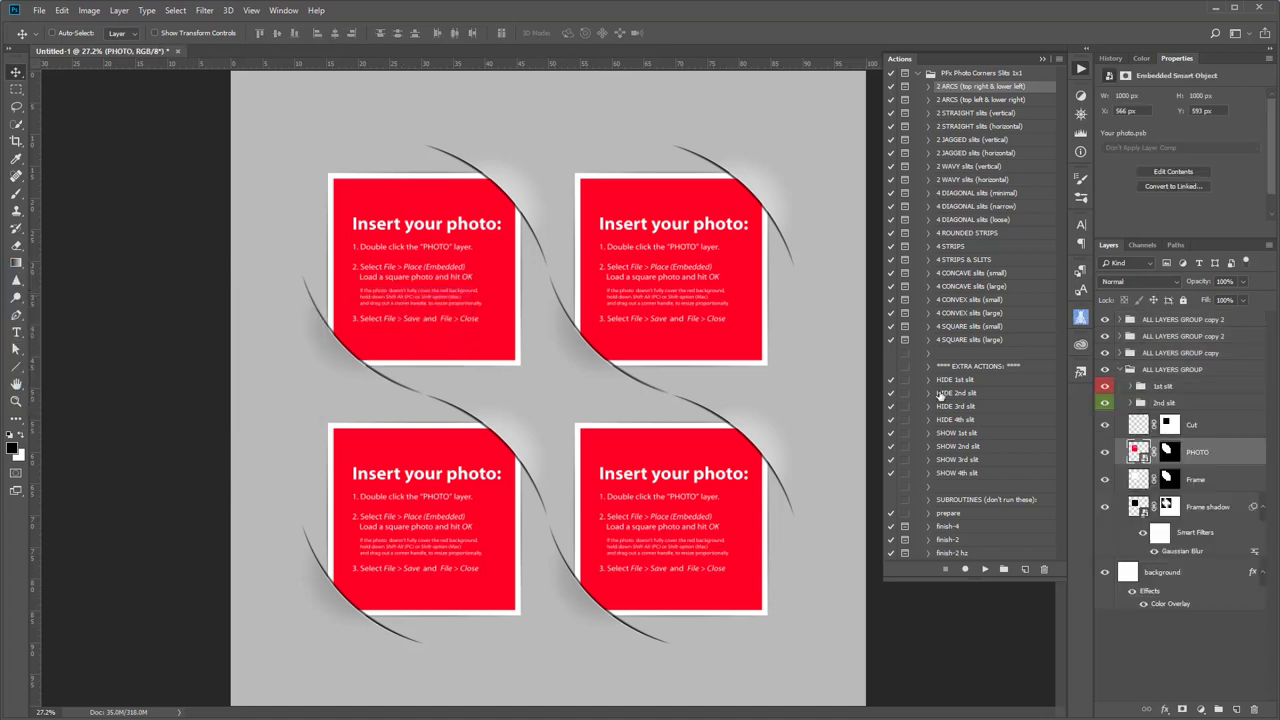
{"action": "double_click", "coordinate": [1137, 452]}
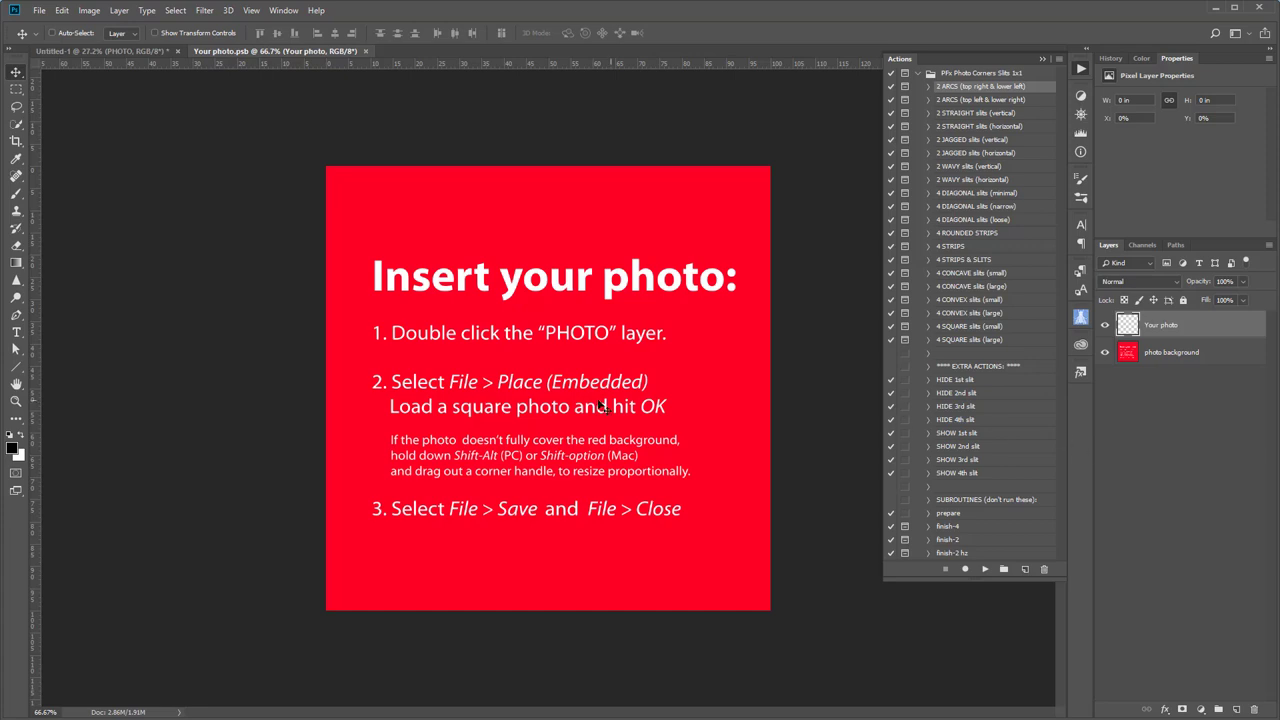
{"action": "left_click", "coordinate": [39, 10]}
{"action": "left_click", "coordinate": [100, 264]}
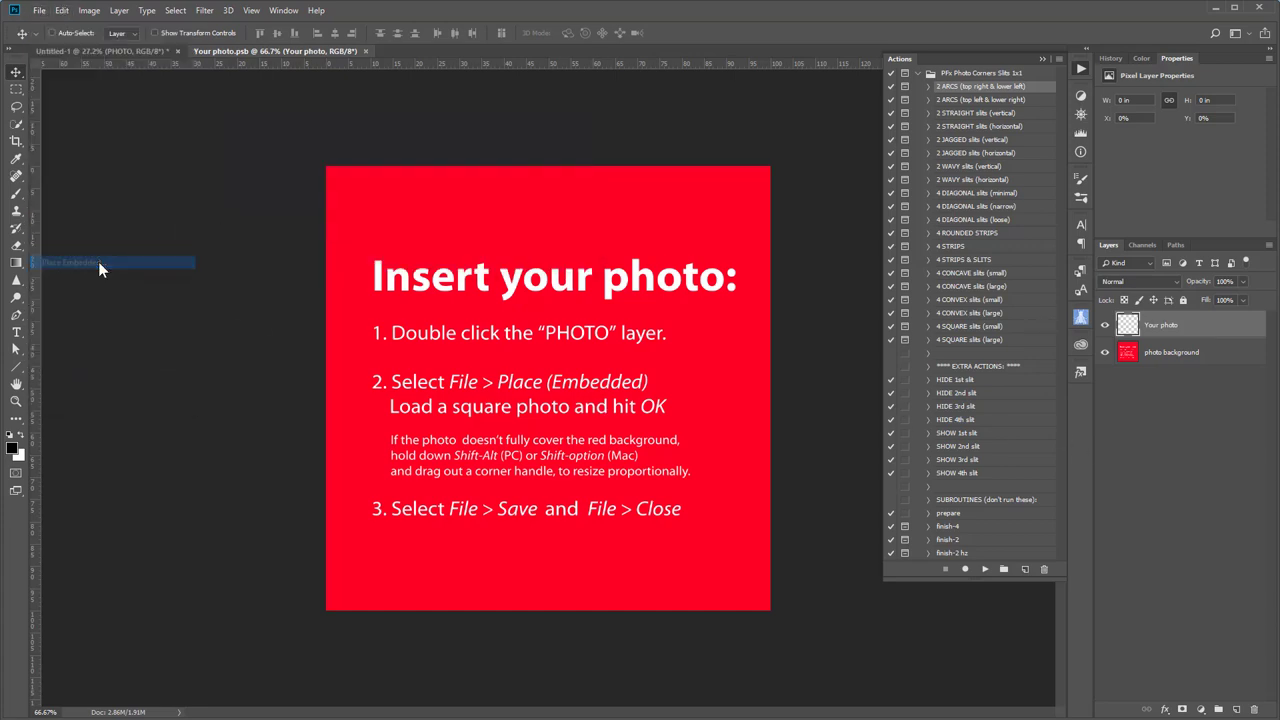
{"action": "left_click", "coordinate": [288, 110]}
{"action": "double_click", "coordinate": [288, 107]}
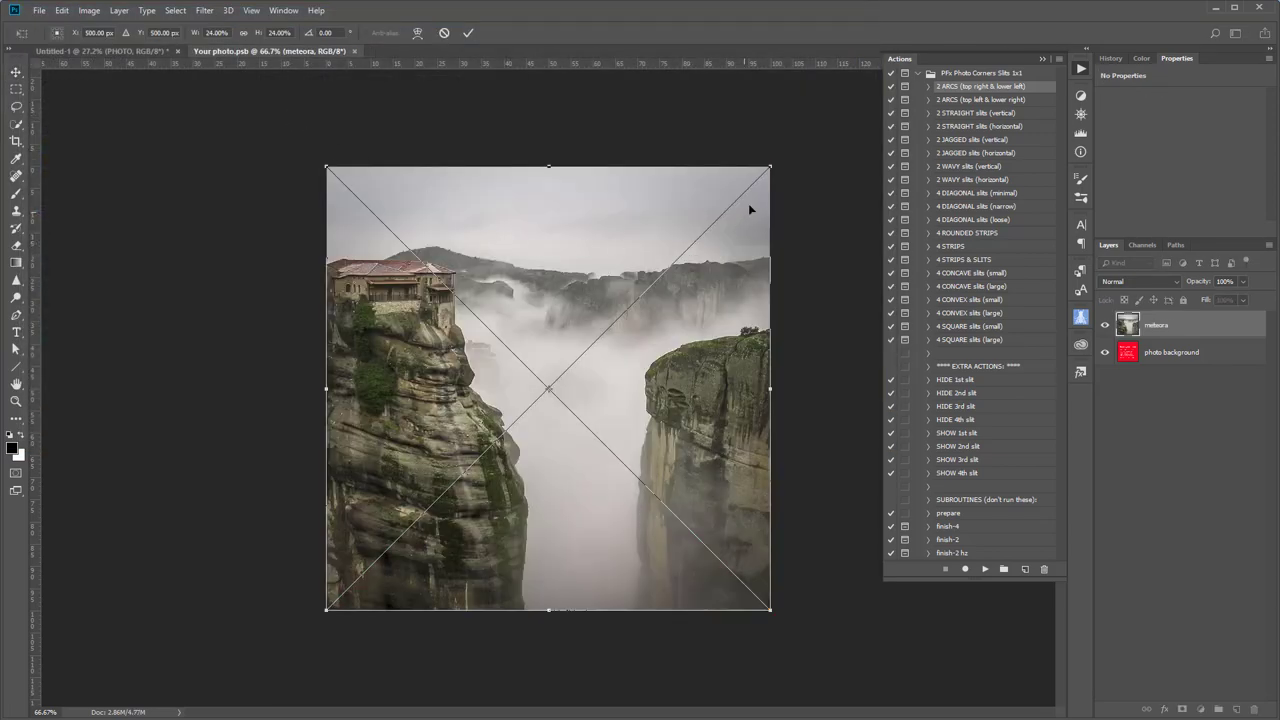
{"action": "left_click_drag", "start_coordinate": [770, 167], "coordinate": [768, 161]}
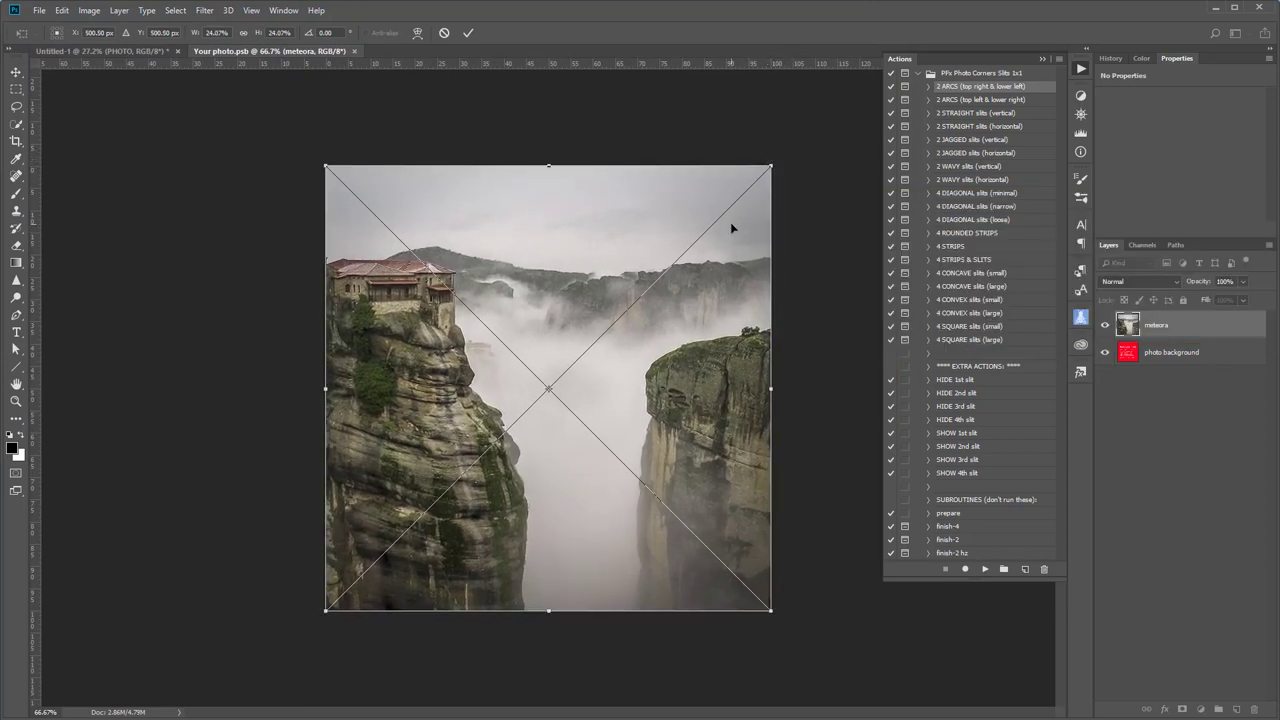
{"action": "left_click", "coordinate": [470, 33]}
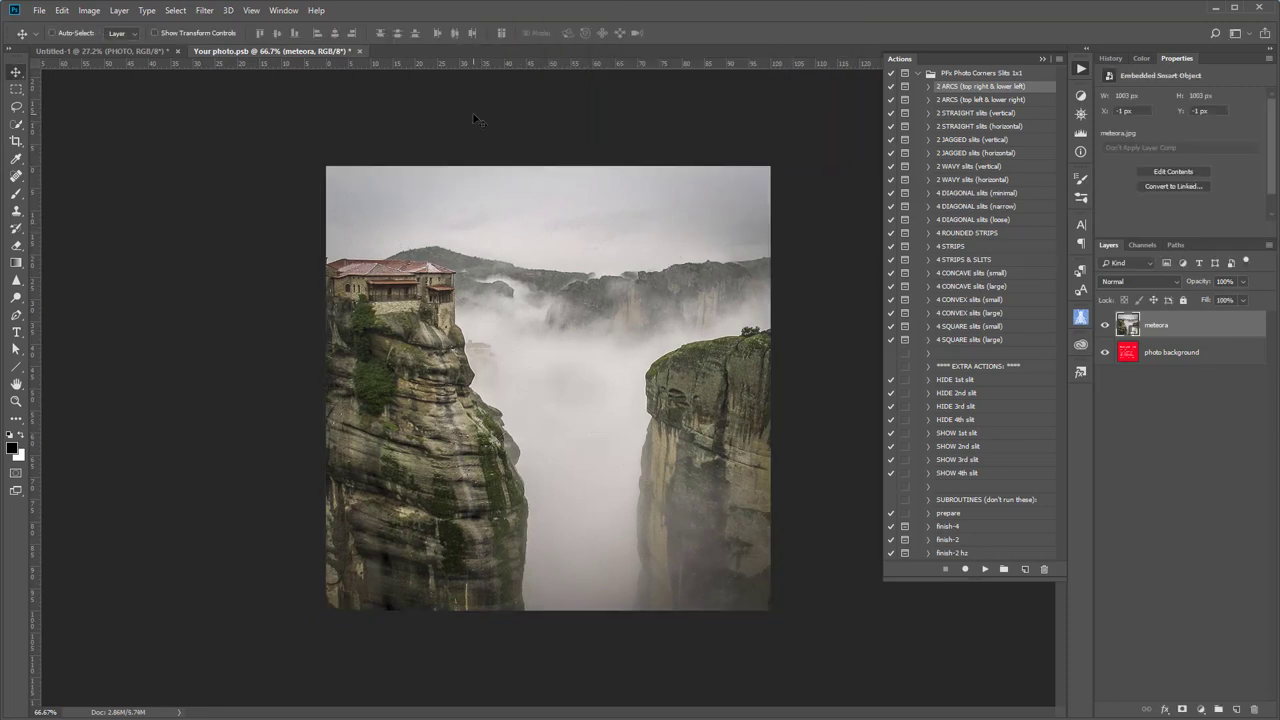
- Save and close the PHOTO smart object contents, returning to Untitled-1
{"action": "left_click", "coordinate": [38, 12]}
{"action": "left_click", "coordinate": [64, 146]}
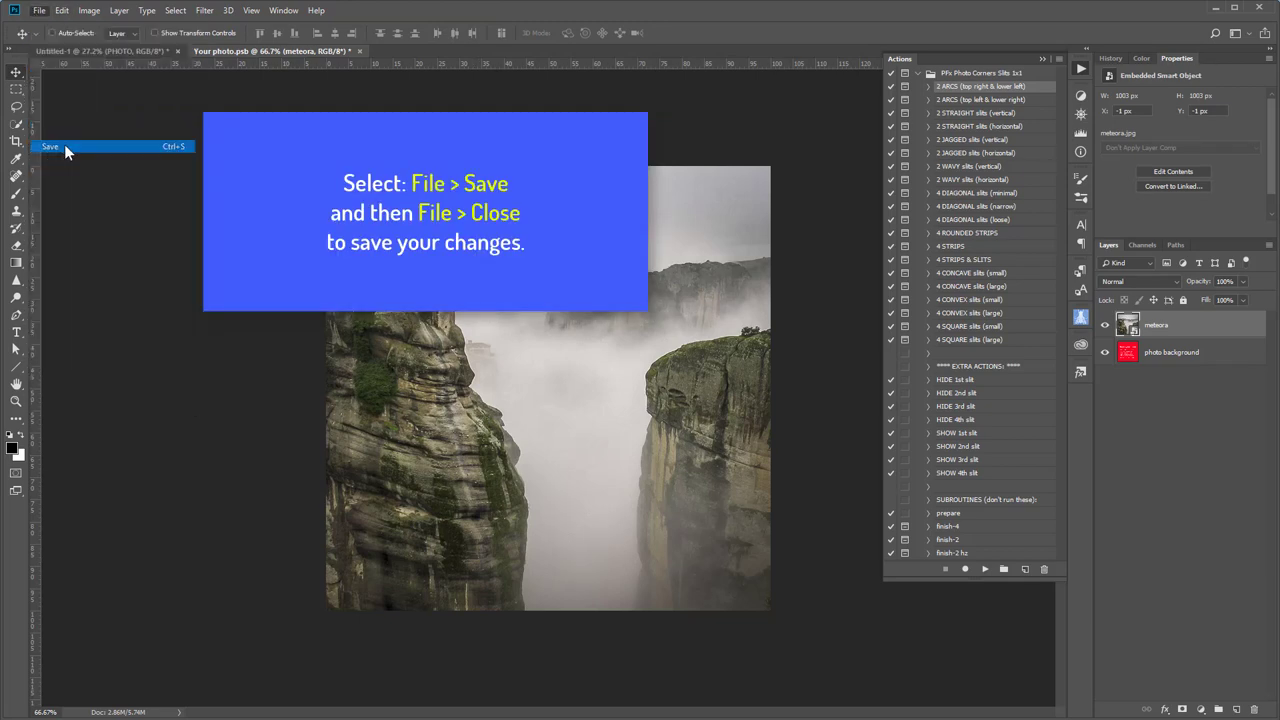
{"action": "left_click", "coordinate": [40, 12]}
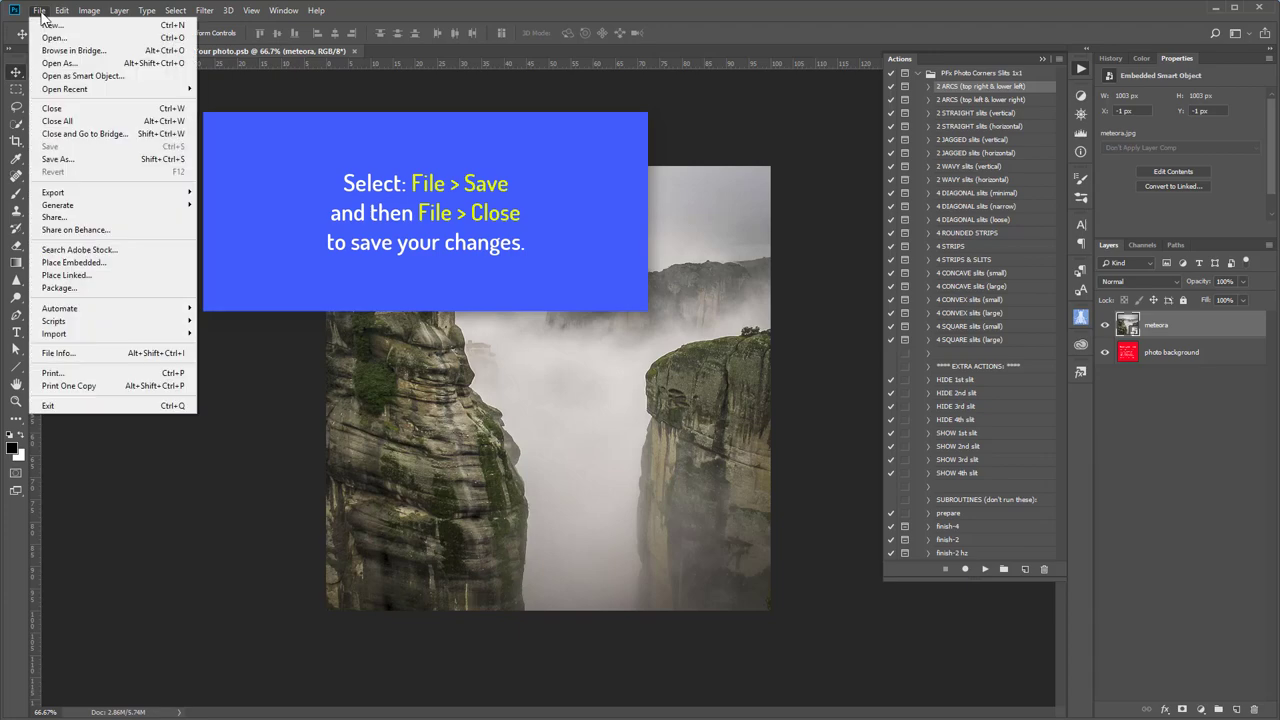
{"action": "left_click", "coordinate": [55, 108]}
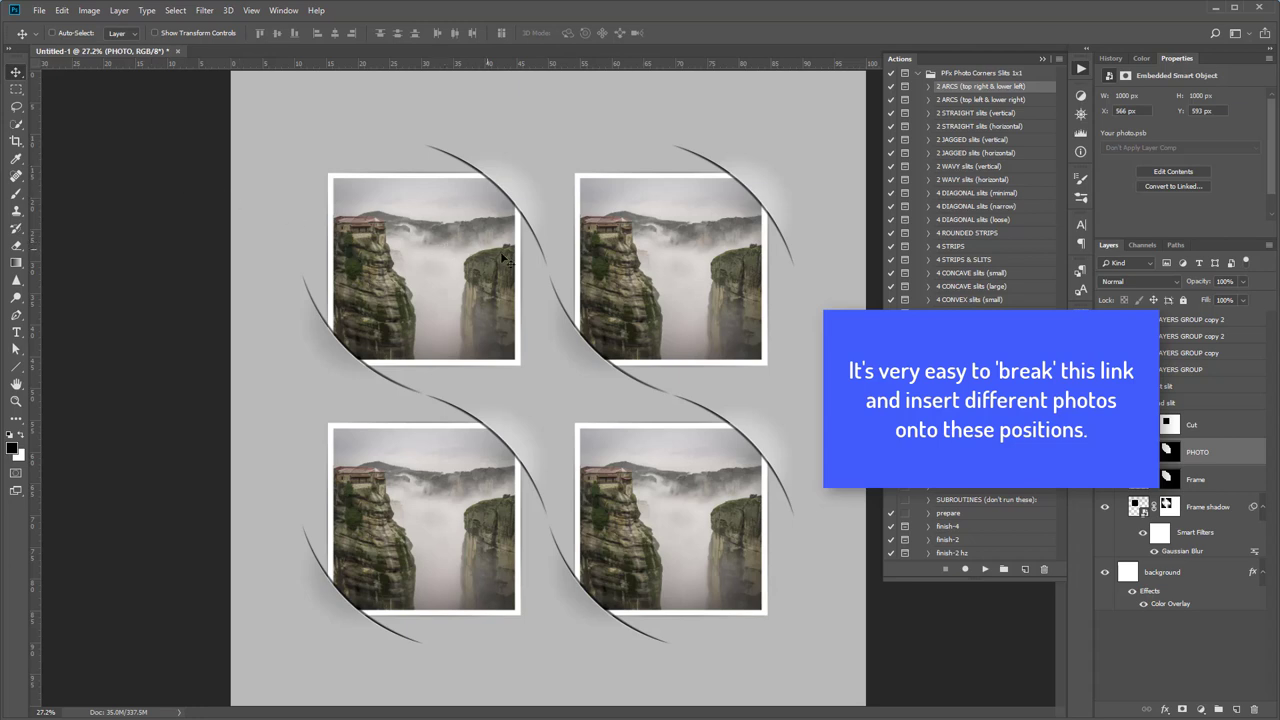
- Convert the top-right PHOTO layer into an independent 'PHOTO copy' smart object and delete the original
{"action": "right_click", "coordinate": [677, 267]}
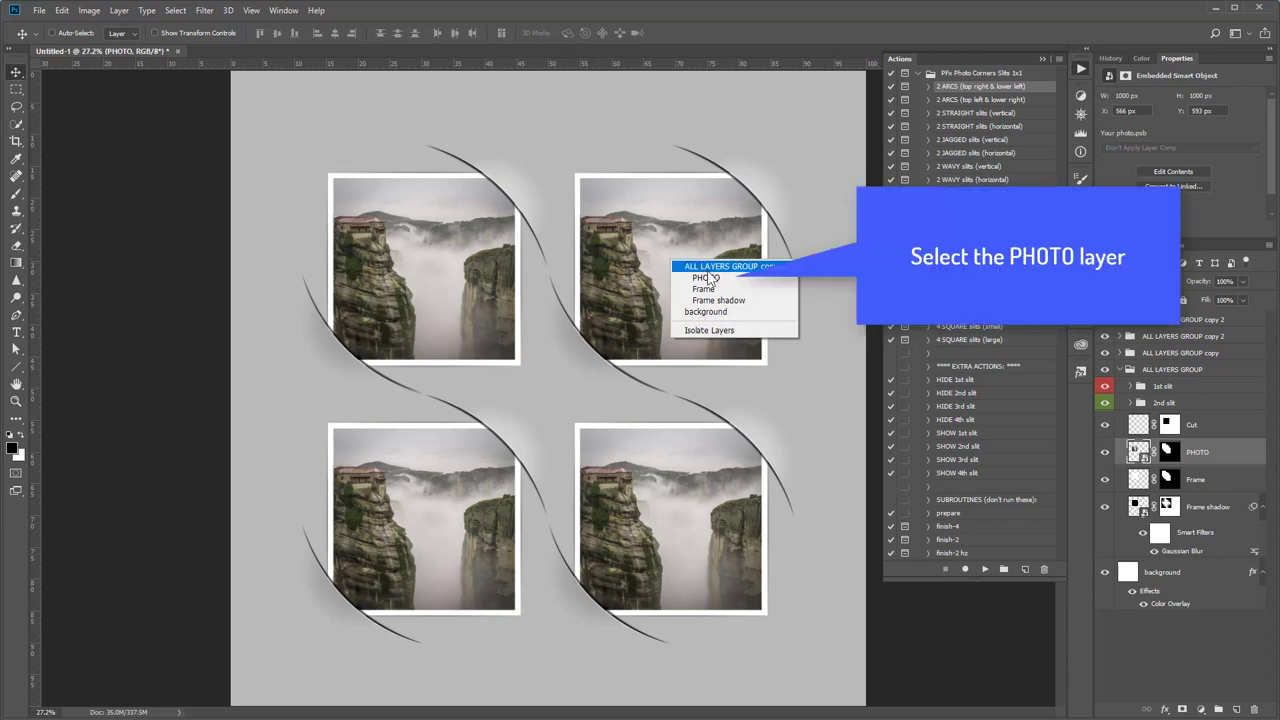
{"action": "left_click", "coordinate": [709, 278]}
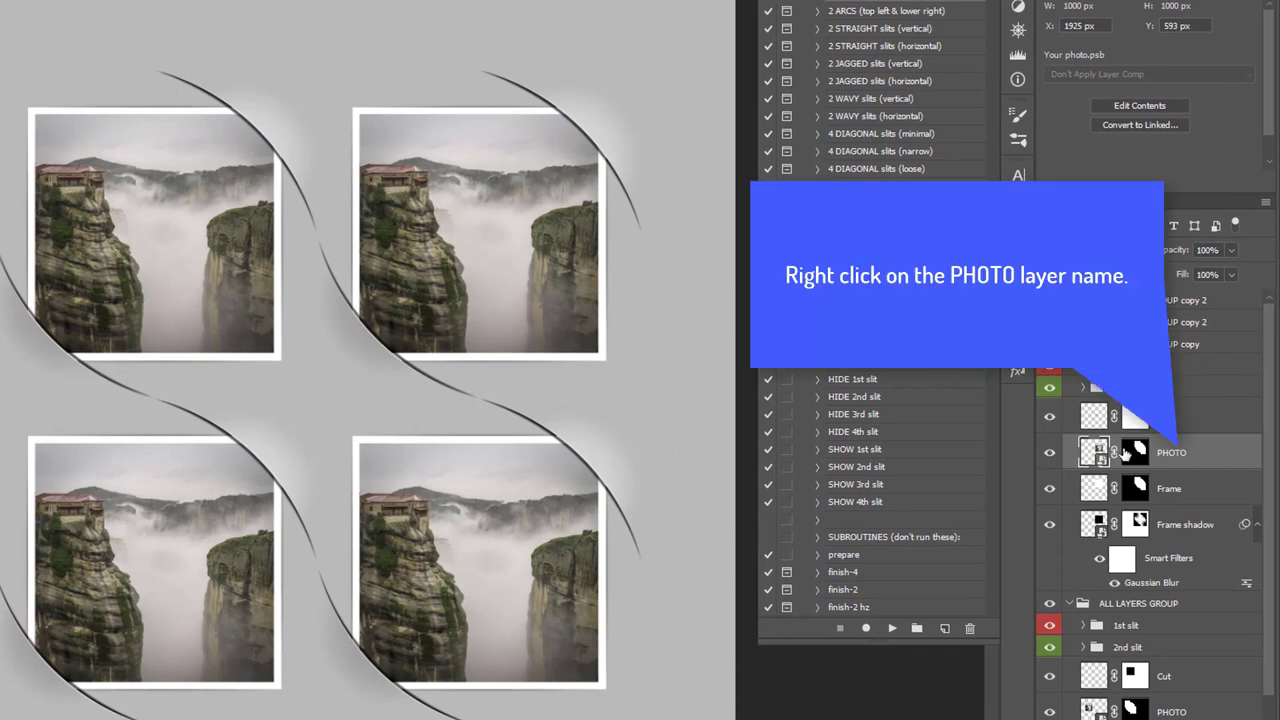
{"action": "right_click", "coordinate": [1173, 455]}
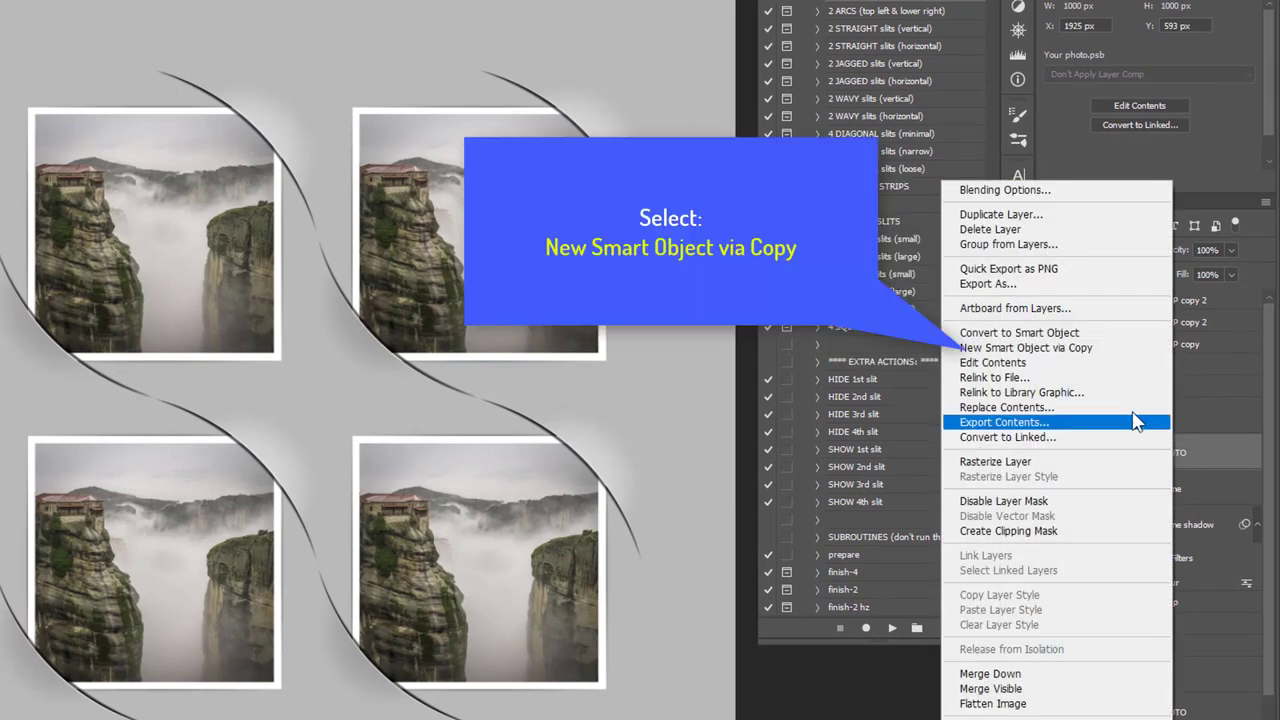
{"action": "left_click", "coordinate": [1092, 349]}
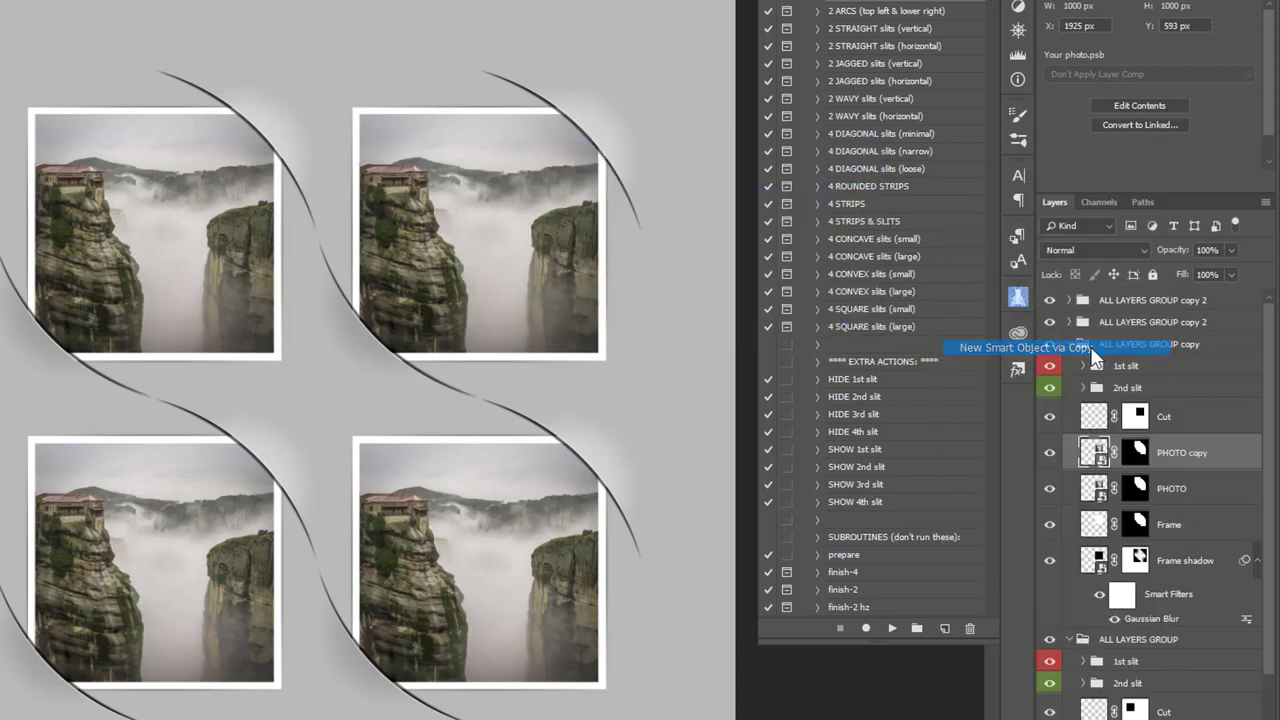
{"action": "left_click", "coordinate": [1180, 490]}
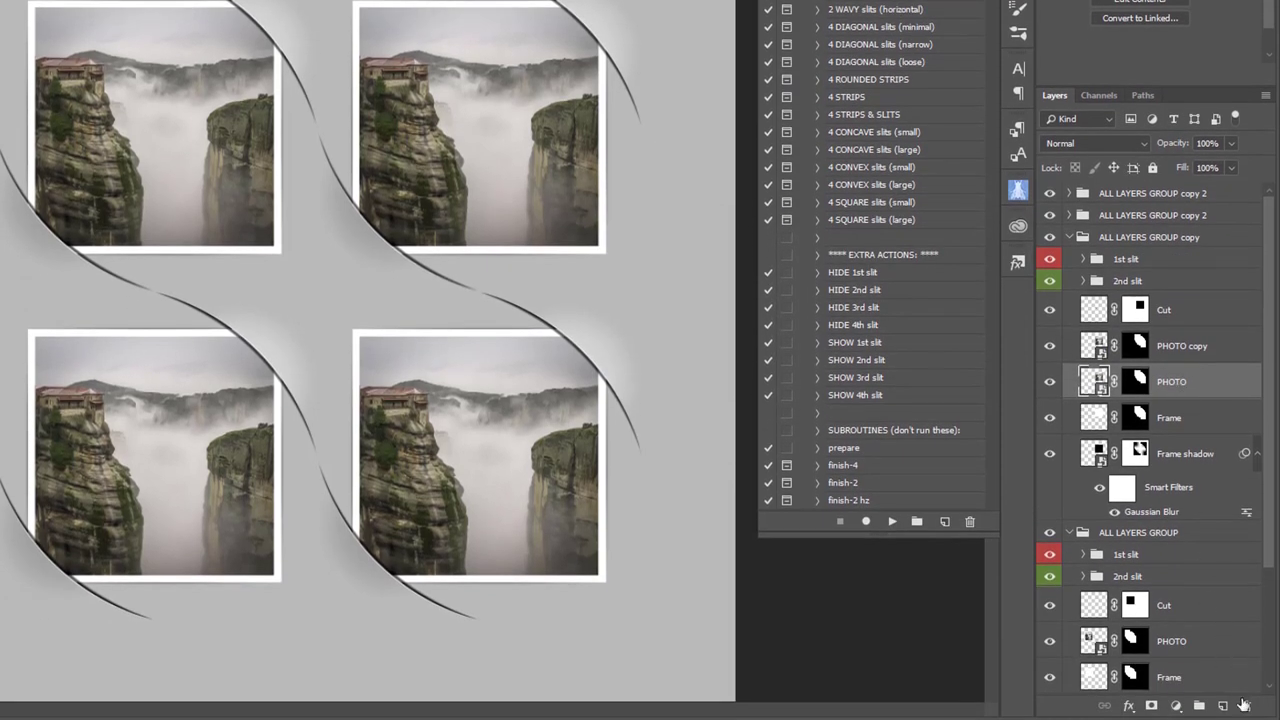
{"action": "left_click", "coordinate": [1246, 709]}
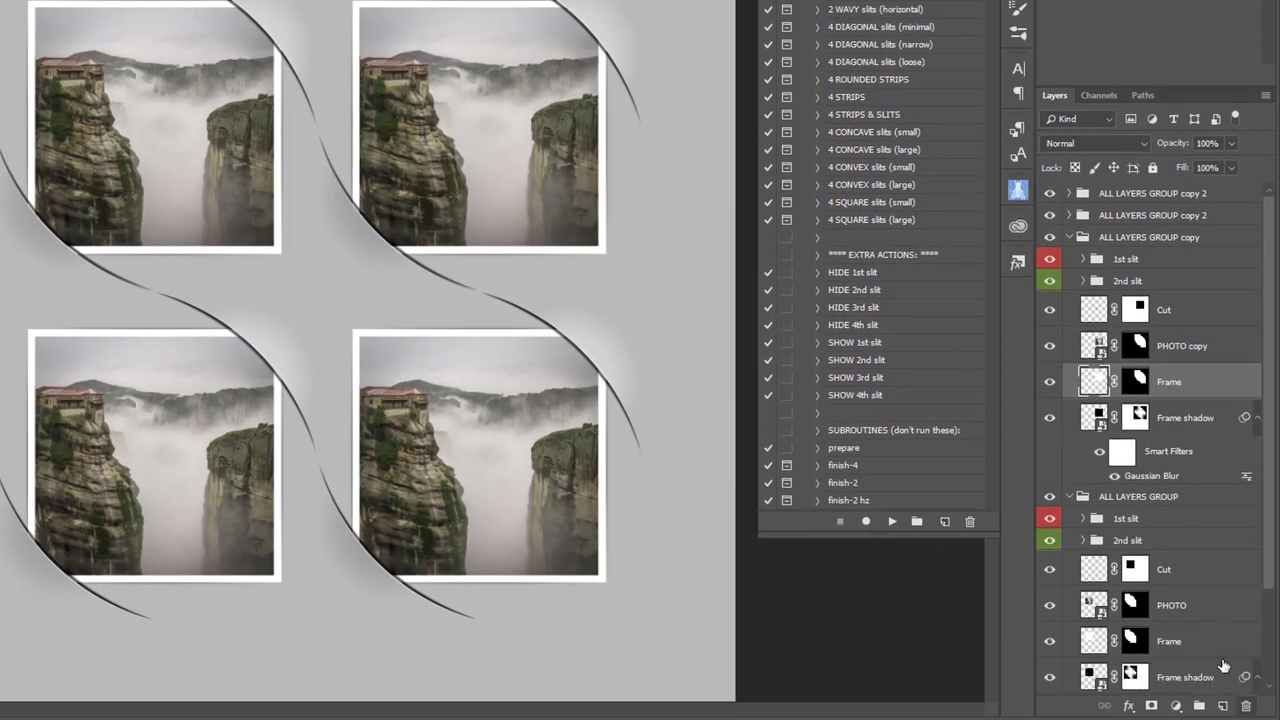
{"action": "left_click", "coordinate": [1180, 348]}
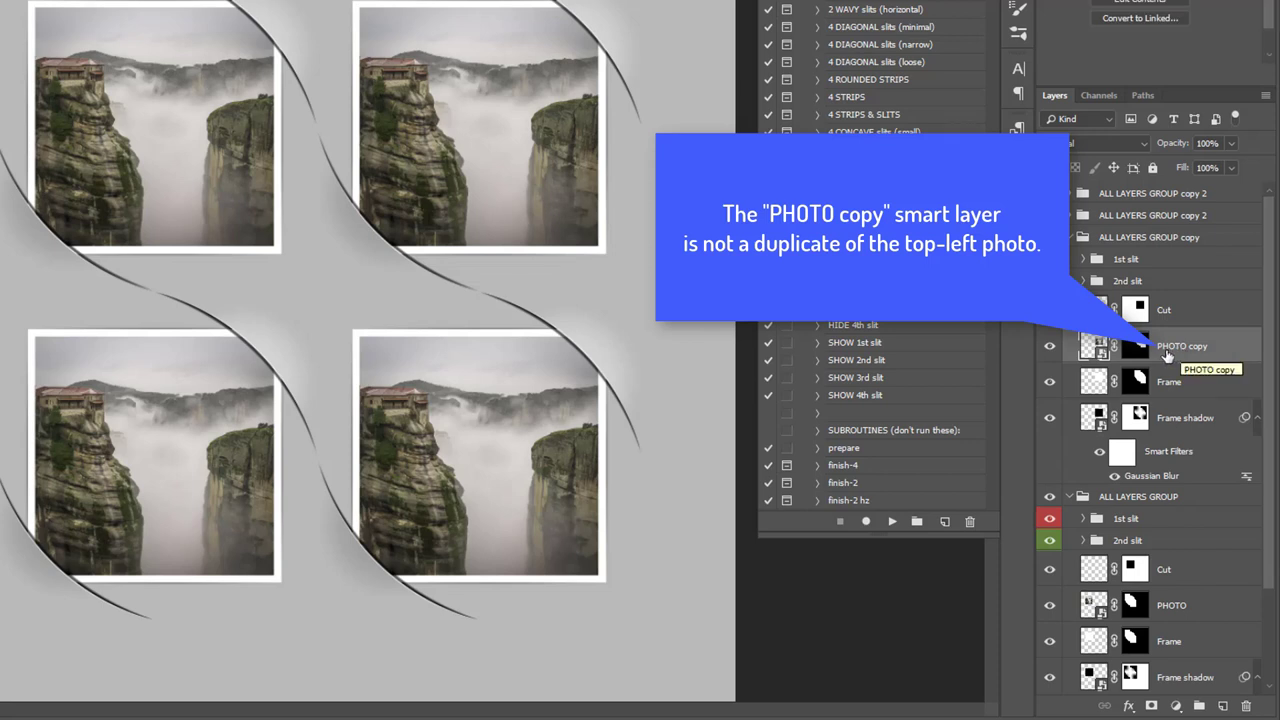
- In PHOTO copy's contents, replace the meteora photo with embedded meteora-1.jpg
{"action": "double_click", "coordinate": [1097, 345]}
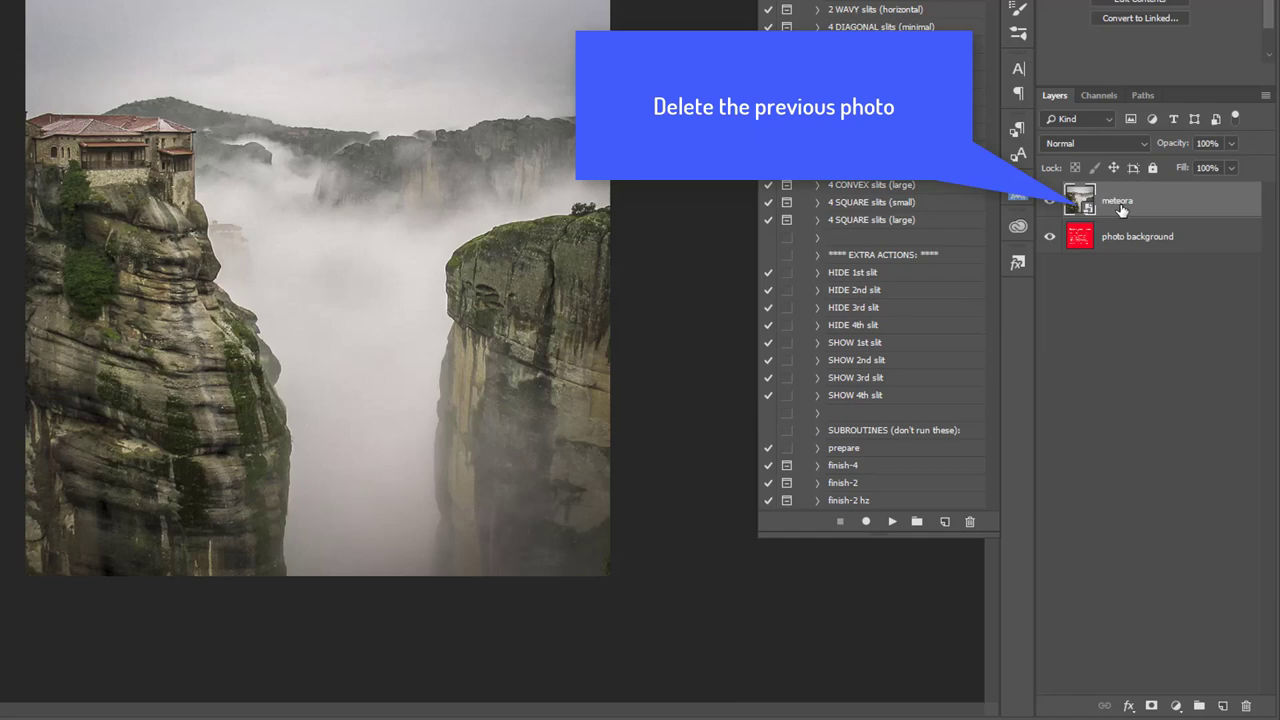
{"action": "left_click_drag", "start_coordinate": [1120, 208], "coordinate": [1245, 705]}
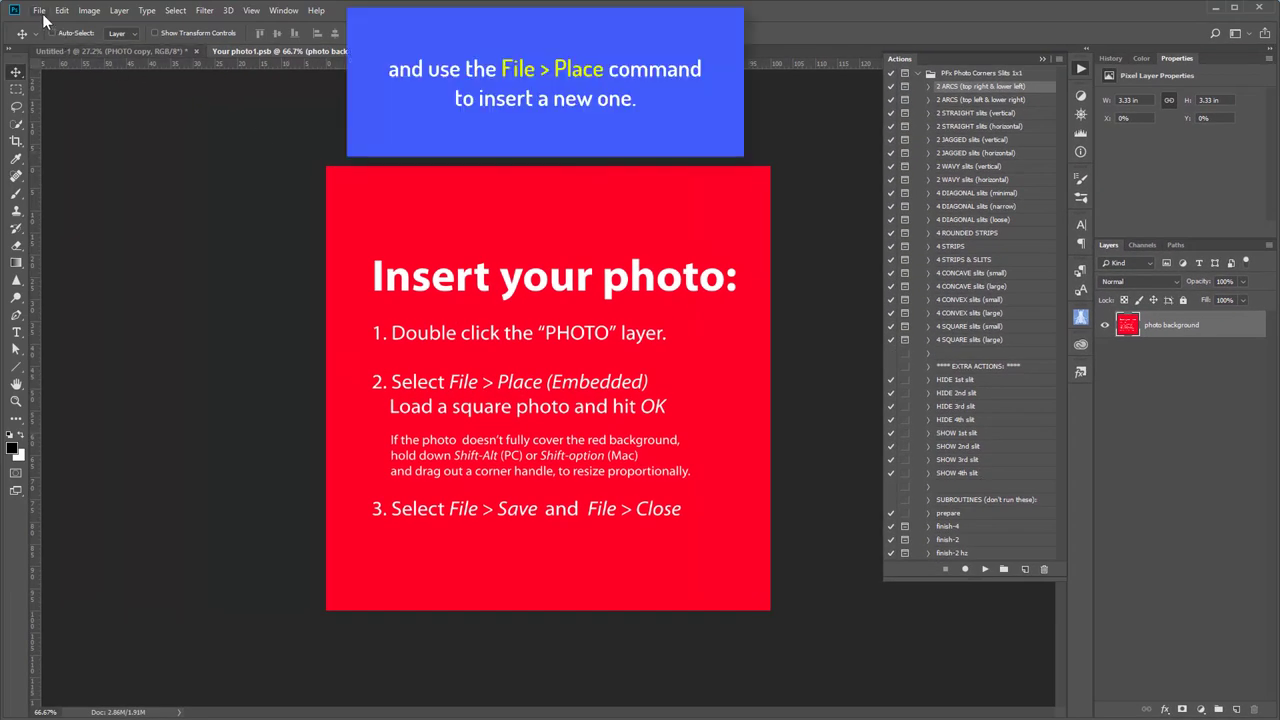
{"action": "left_click", "coordinate": [42, 12]}
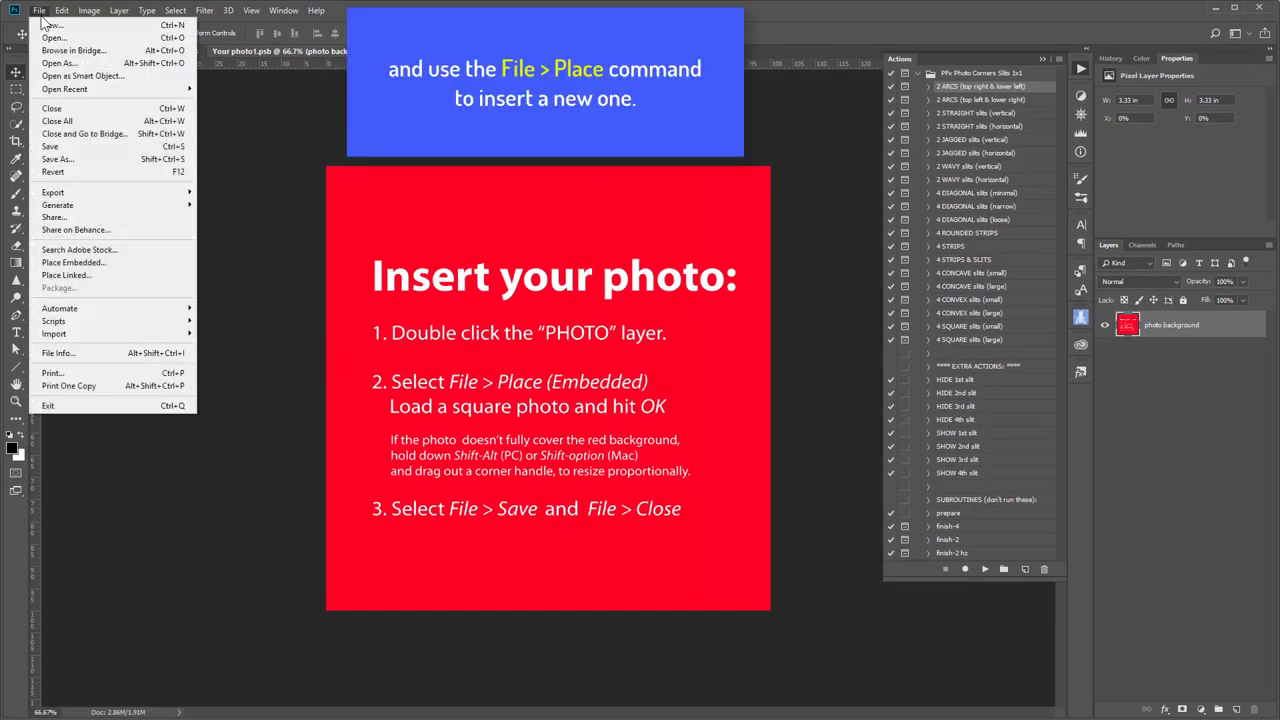
{"action": "left_click", "coordinate": [101, 262]}
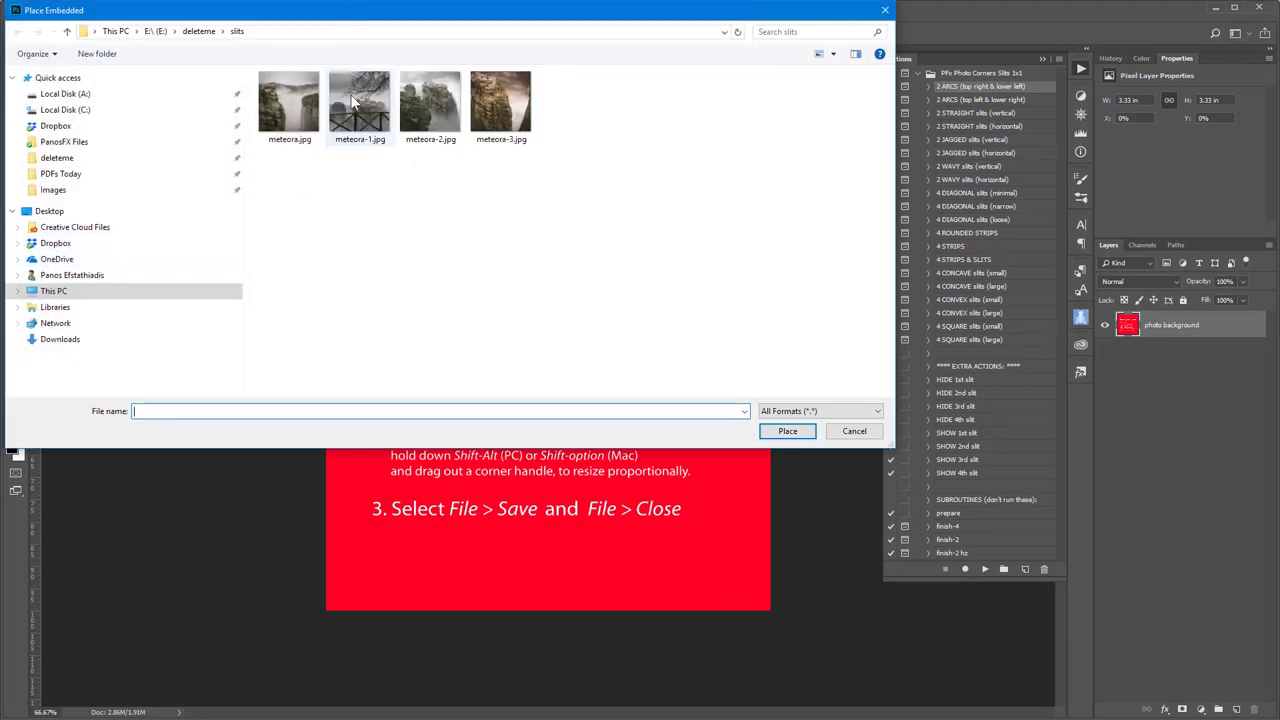
{"action": "double_click", "coordinate": [352, 100]}
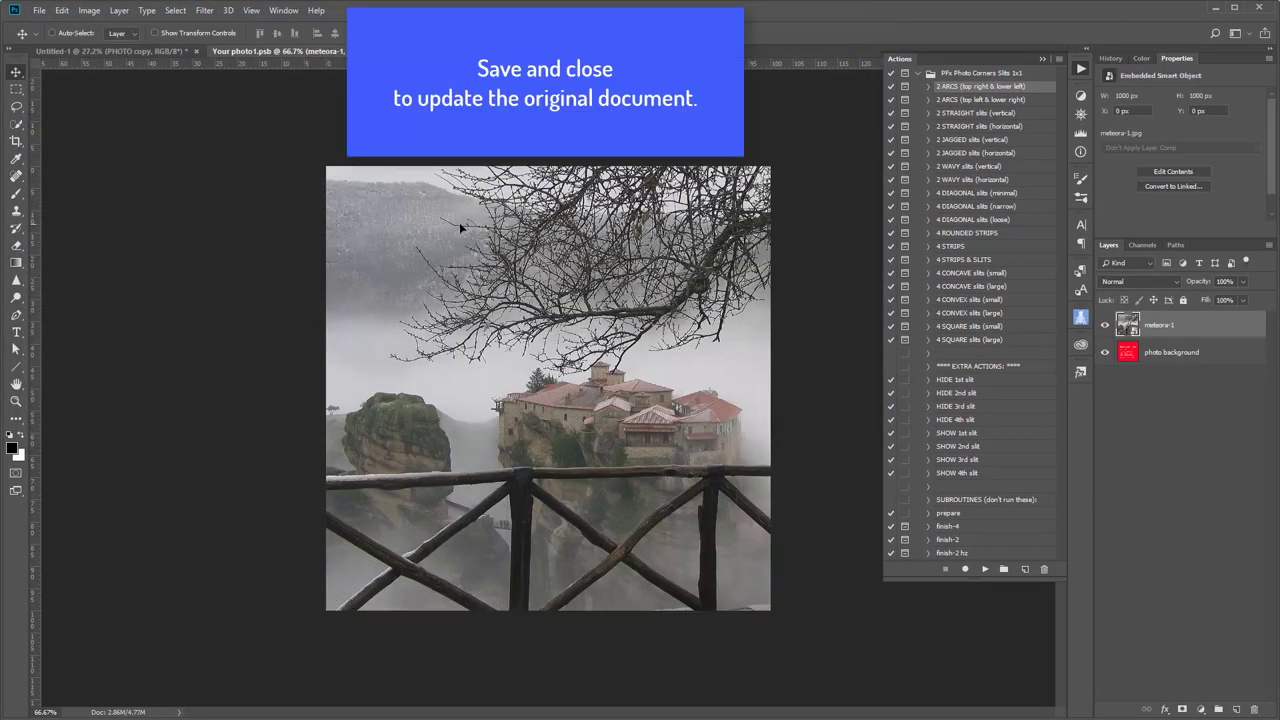
- Save and close the PHOTO copy contents, returning to the four-photo layout
{"action": "left_click", "coordinate": [40, 11]}
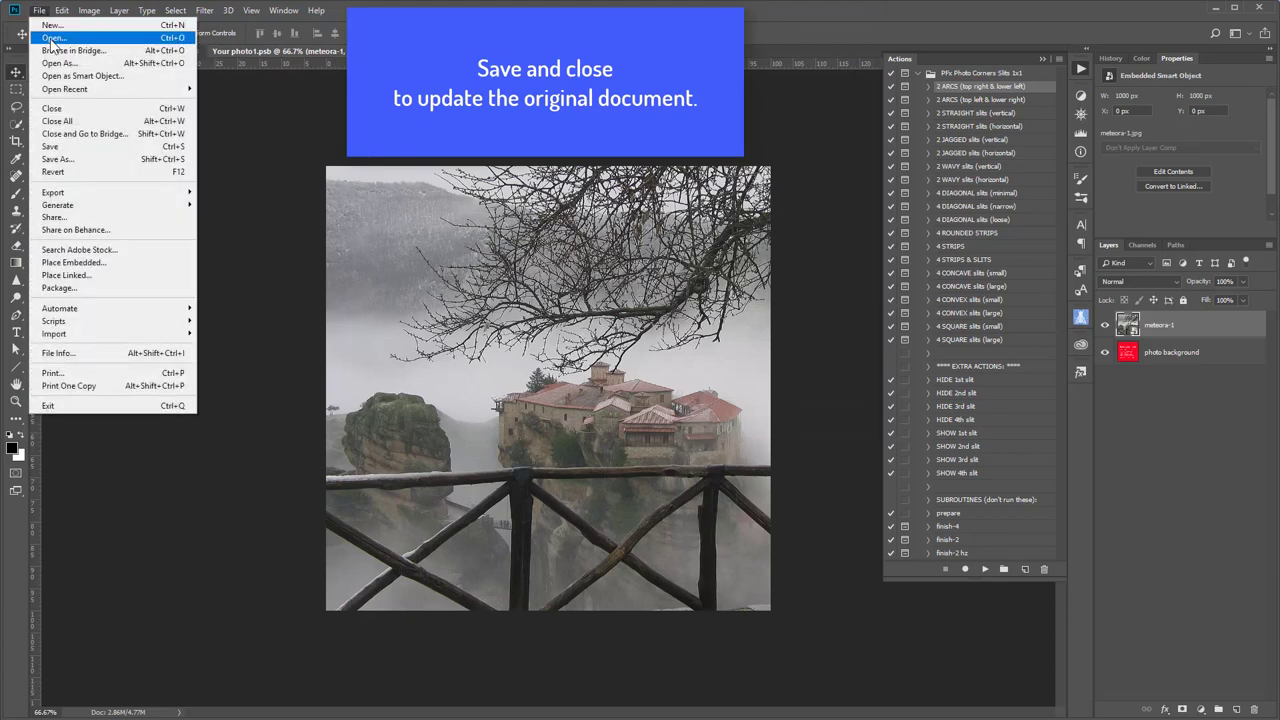
{"action": "left_click", "coordinate": [60, 147]}
{"action": "left_click", "coordinate": [40, 11]}
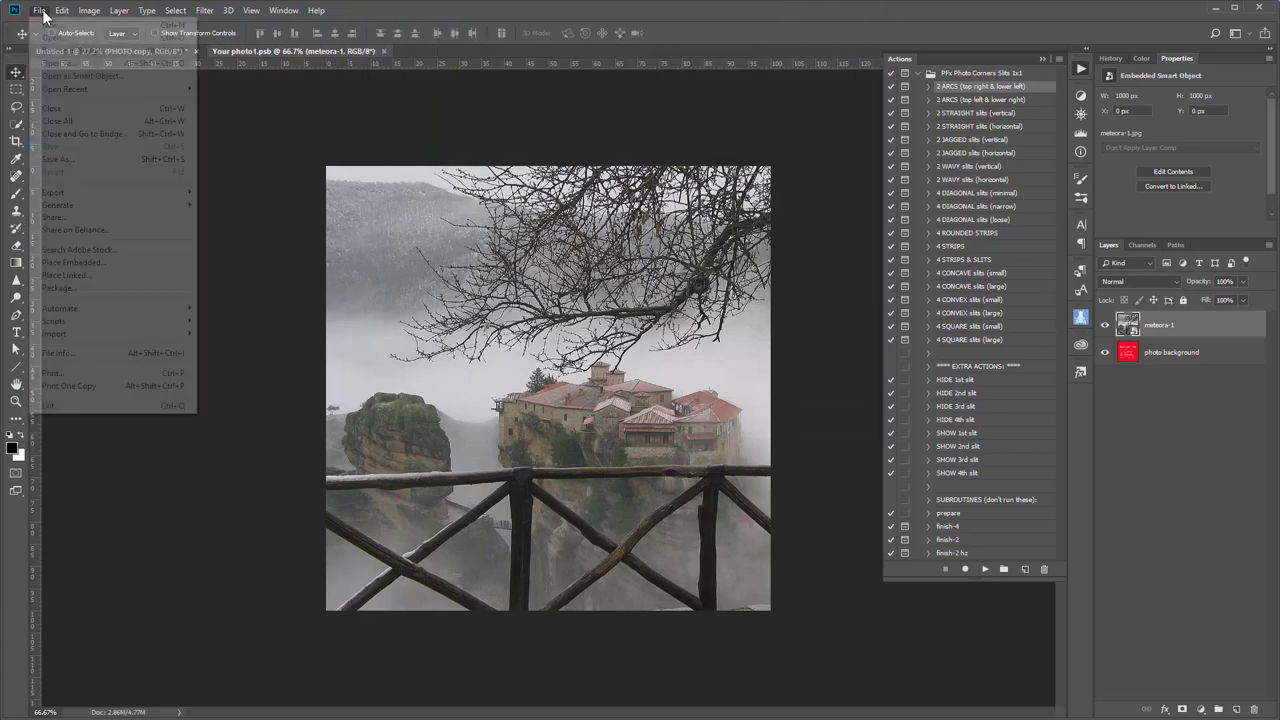
{"action": "left_click", "coordinate": [87, 118]}
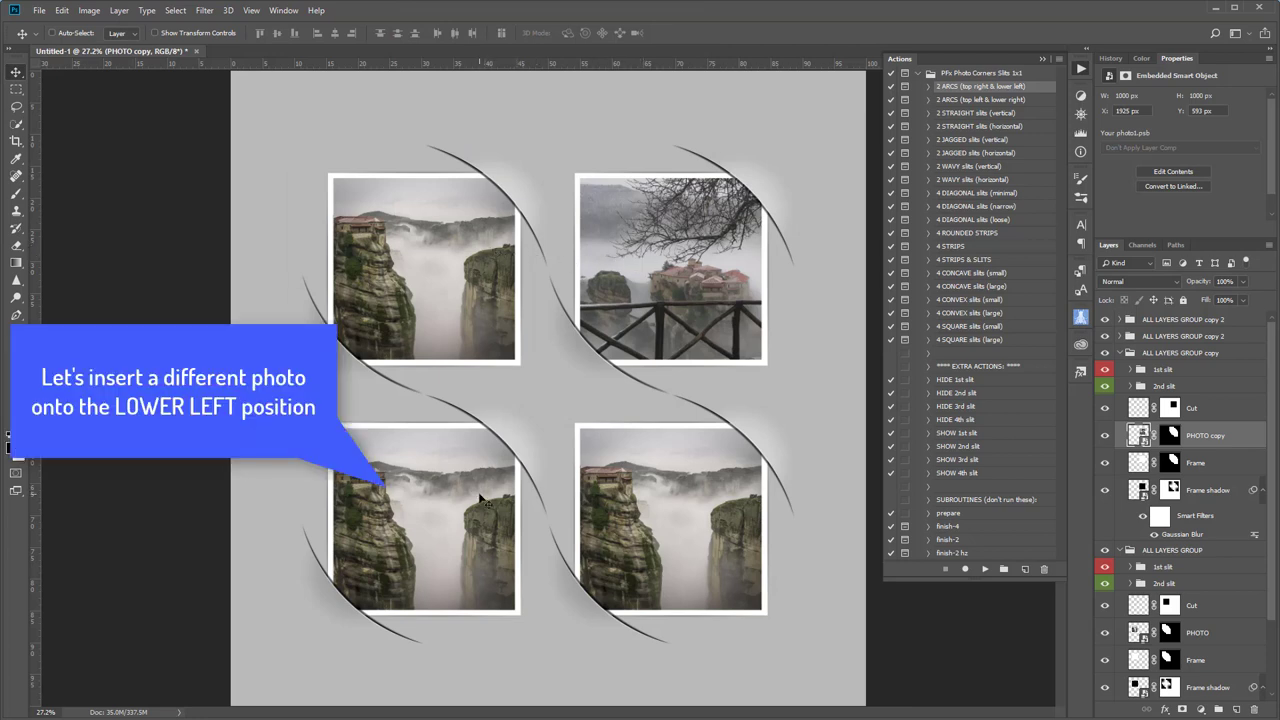
- Copy the lower-left PHOTO layer as a new smart object, delete the original, and select PHOTO copy 2
{"action": "right_click", "coordinate": [413, 490]}
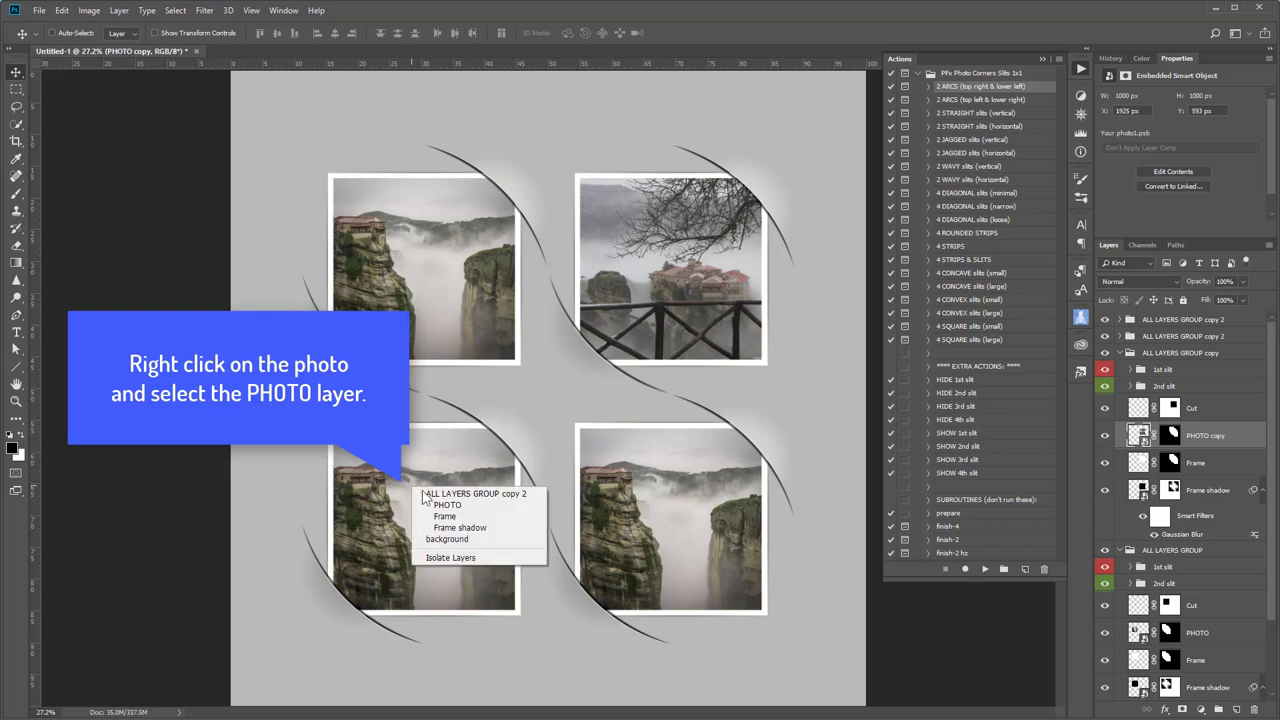
{"action": "left_click", "coordinate": [445, 506]}
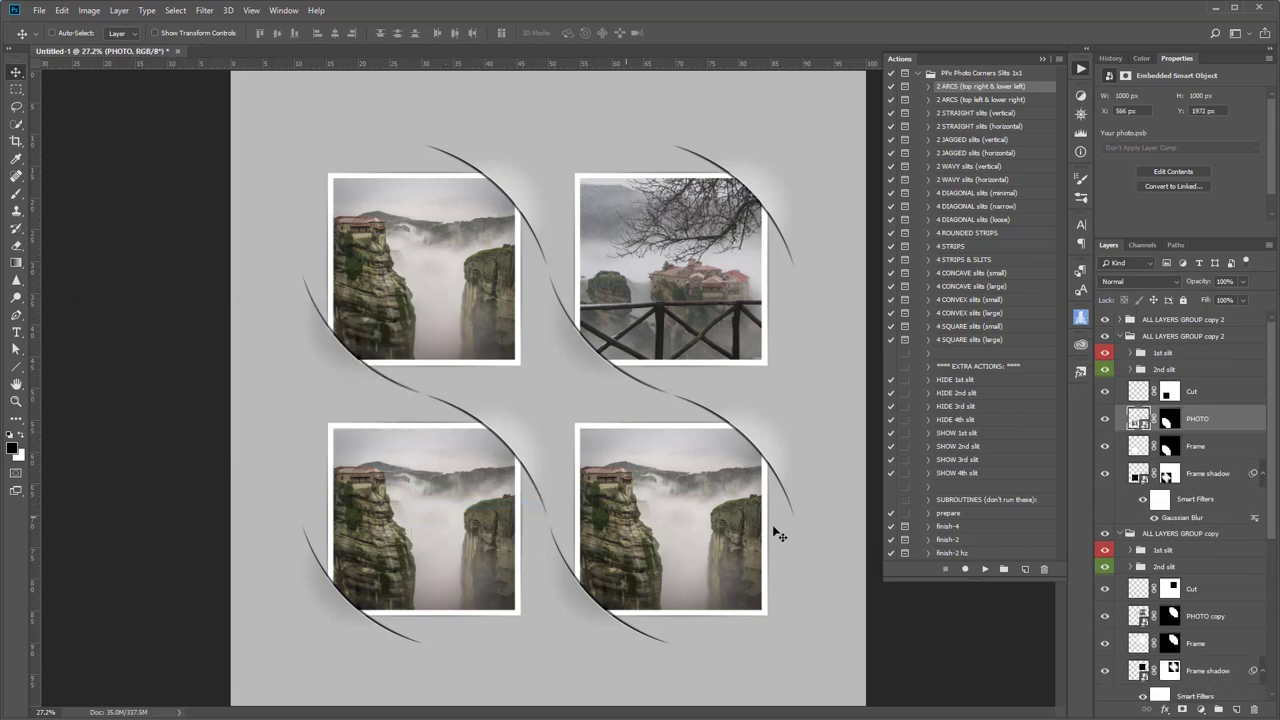
{"action": "right_click", "coordinate": [1222, 426]}
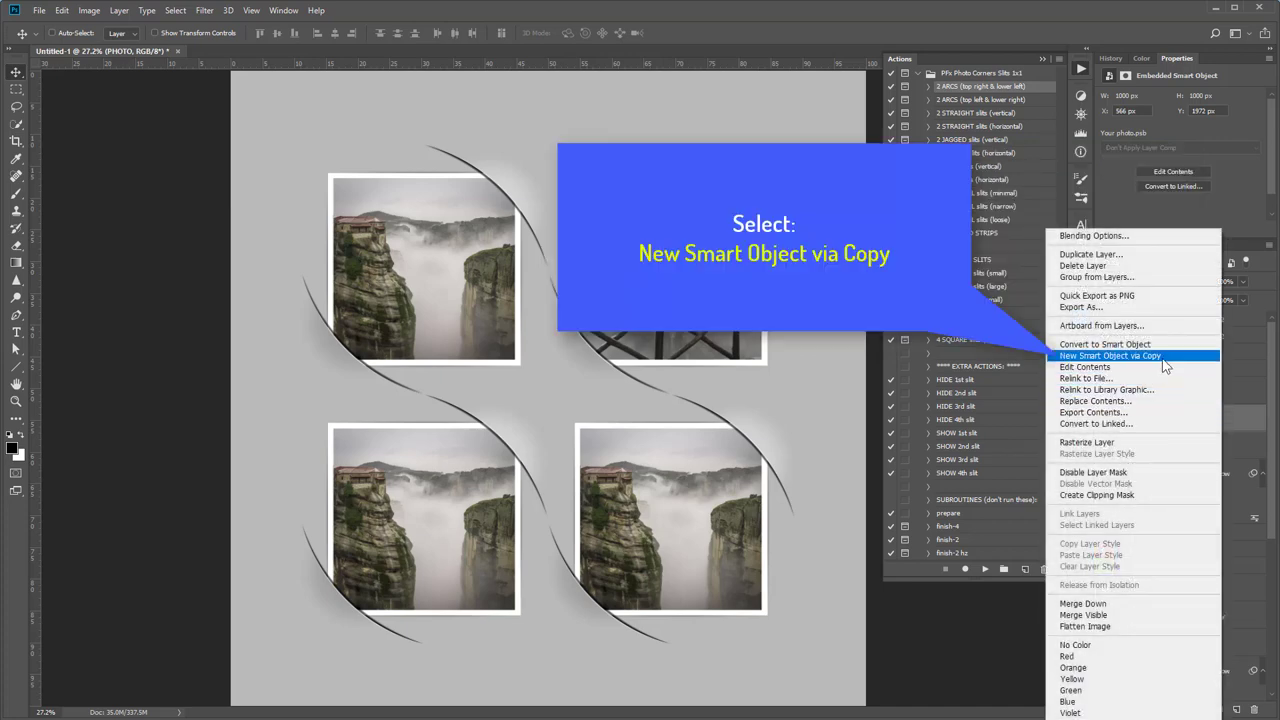
{"action": "left_click", "coordinate": [1163, 356]}
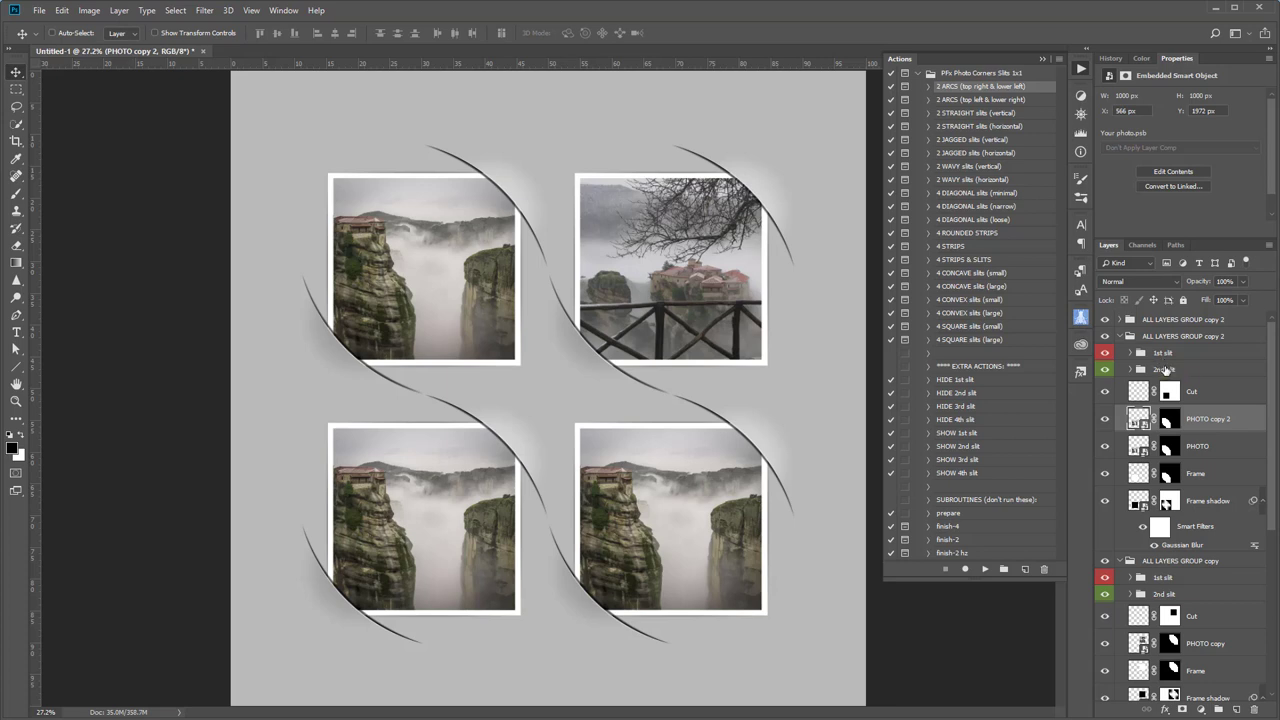
{"action": "left_click", "coordinate": [1208, 449]}
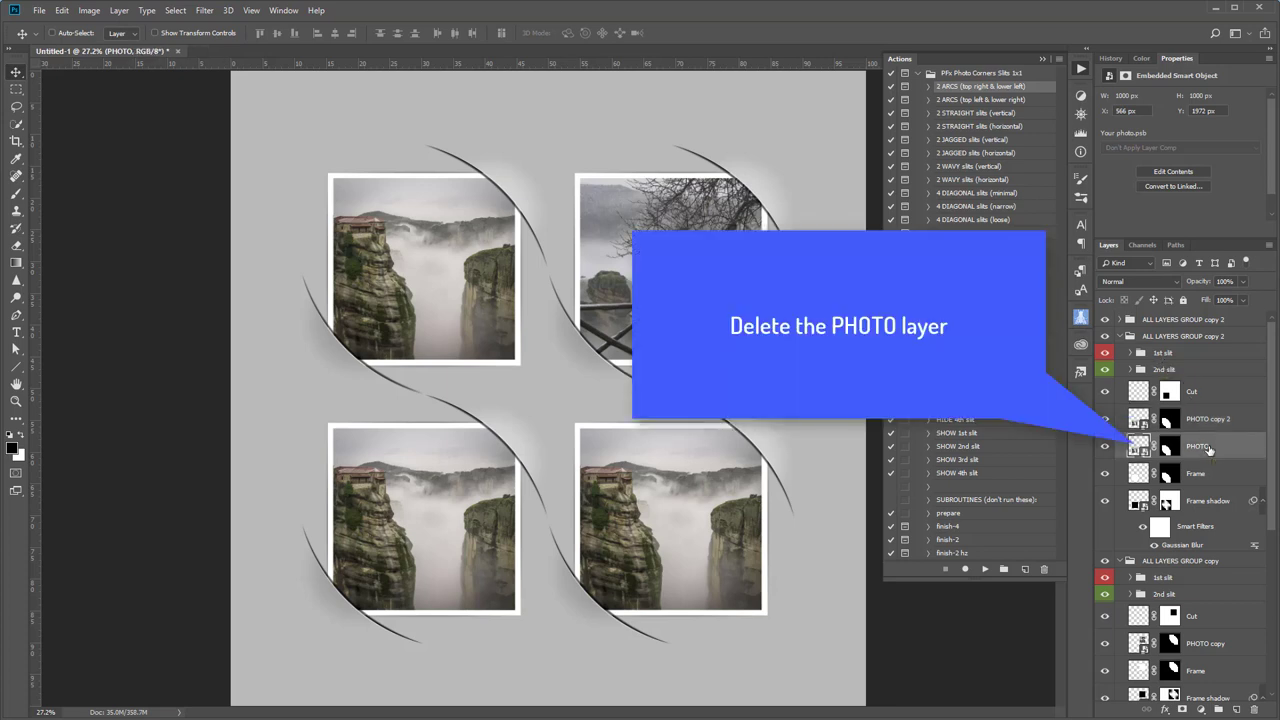
{"action": "left_click", "coordinate": [1254, 710]}
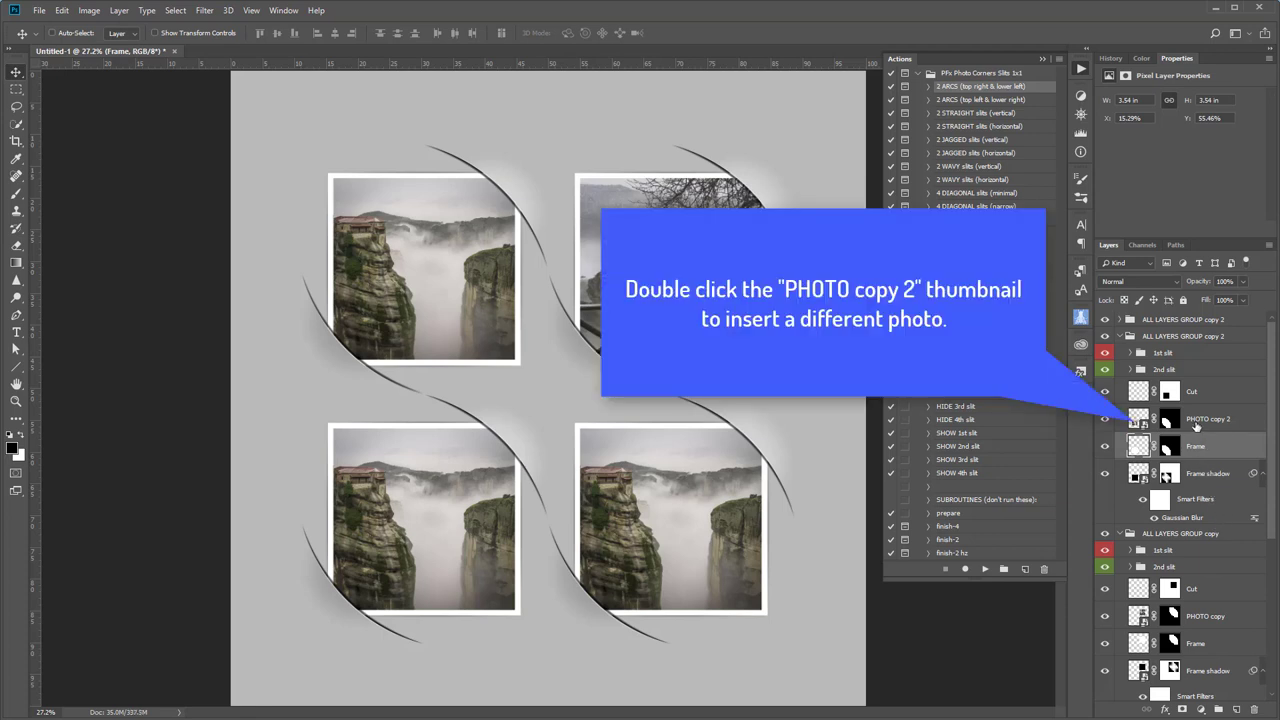
{"action": "left_click", "coordinate": [1196, 426]}
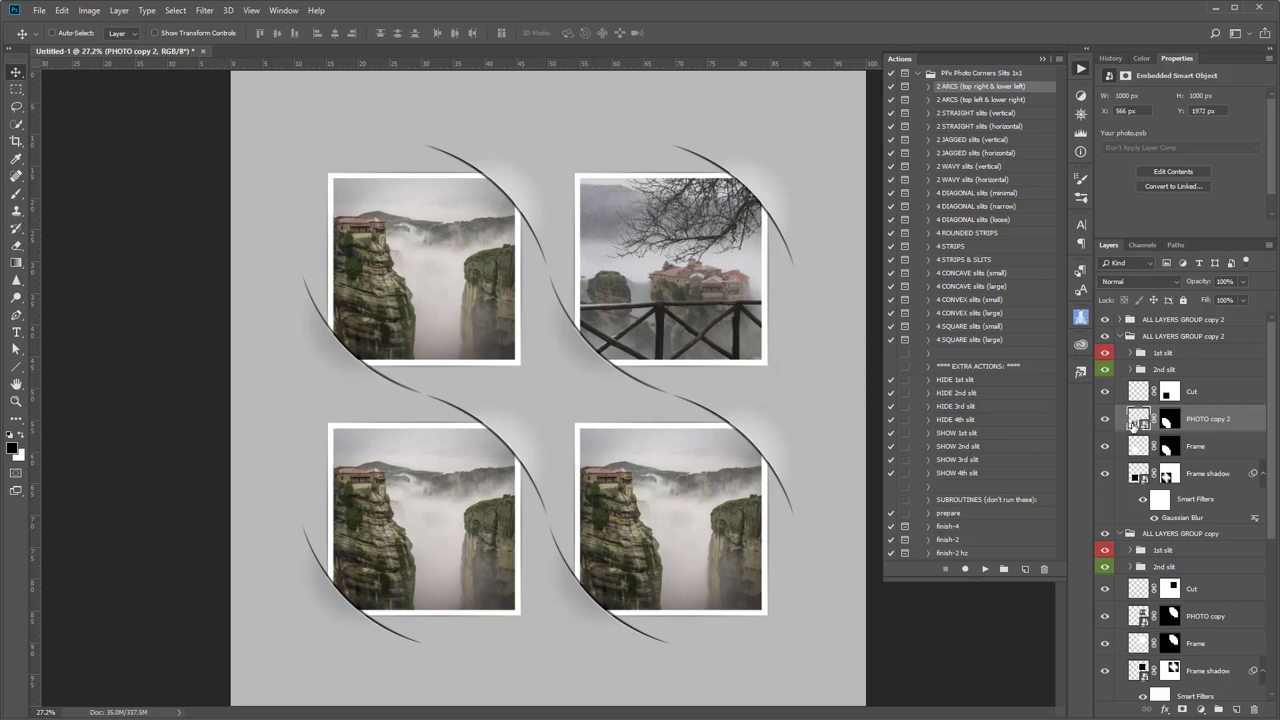
- In PHOTO copy 2's contents, replace the old meteora layer with embedded meteora-2.jpg
{"action": "double_click", "coordinate": [1133, 422]}
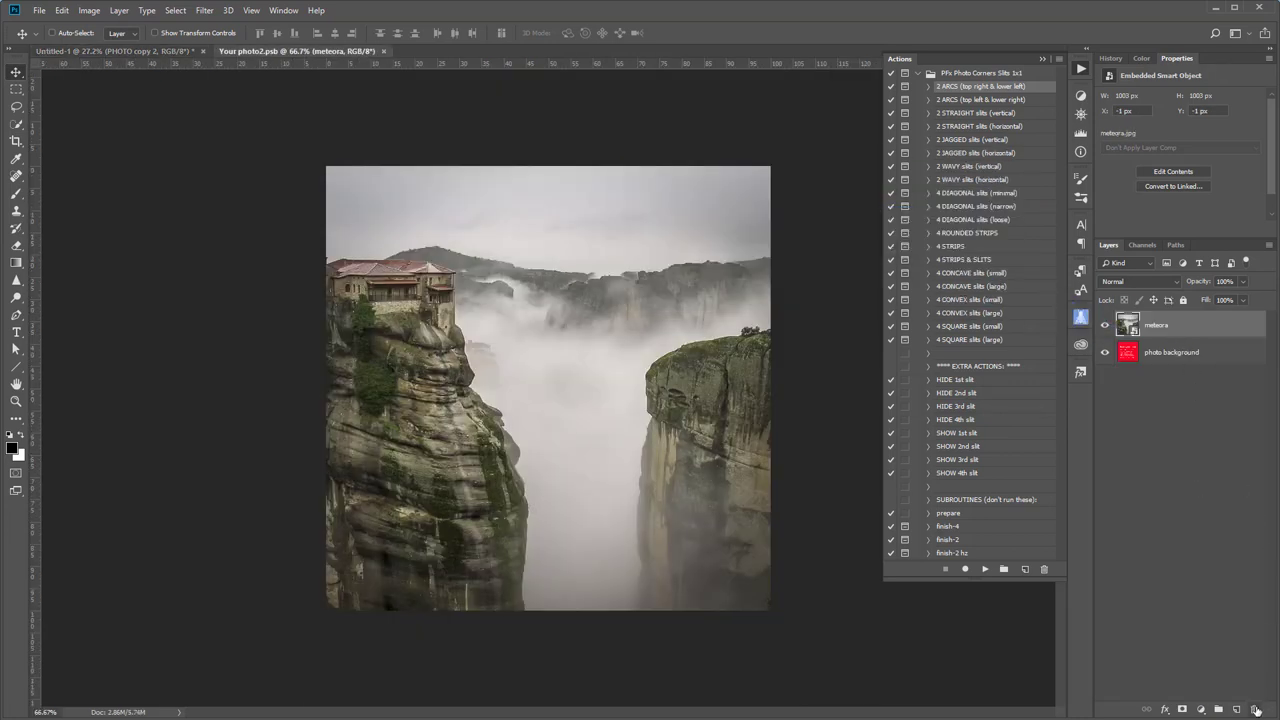
{"action": "left_click_drag", "start_coordinate": [1175, 338], "coordinate": [1254, 709]}
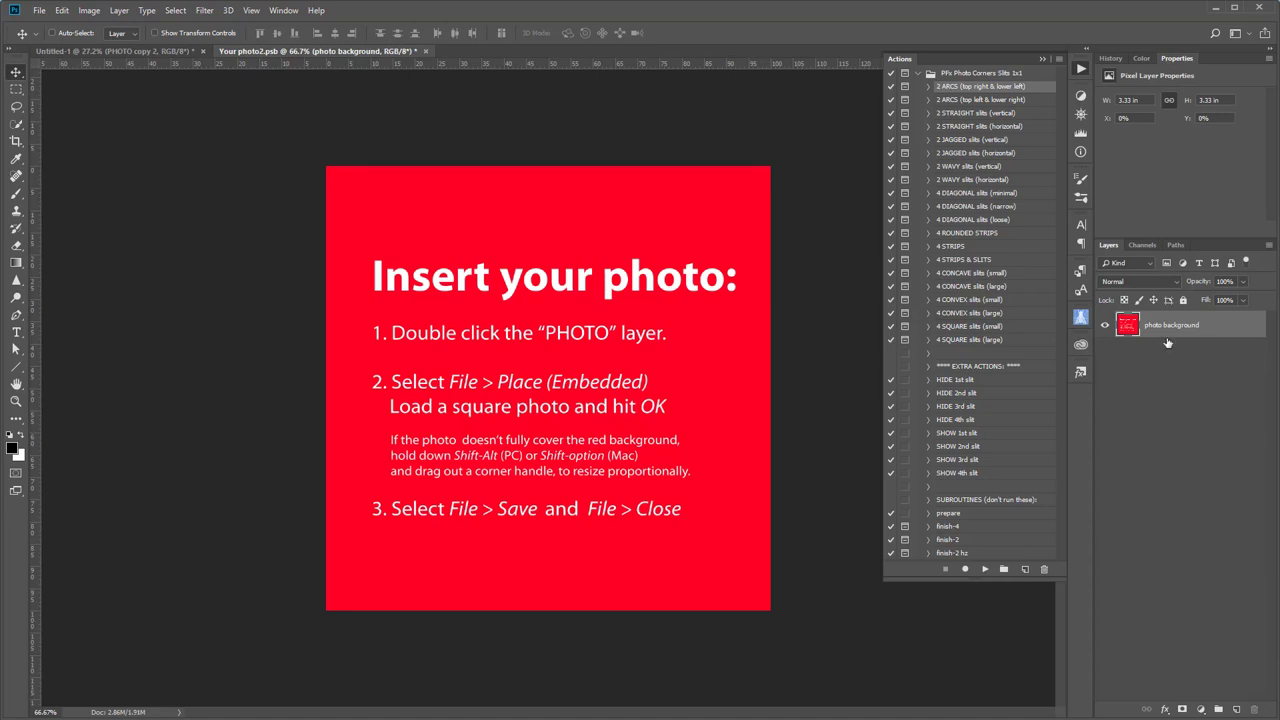
{"action": "left_click", "coordinate": [39, 10]}
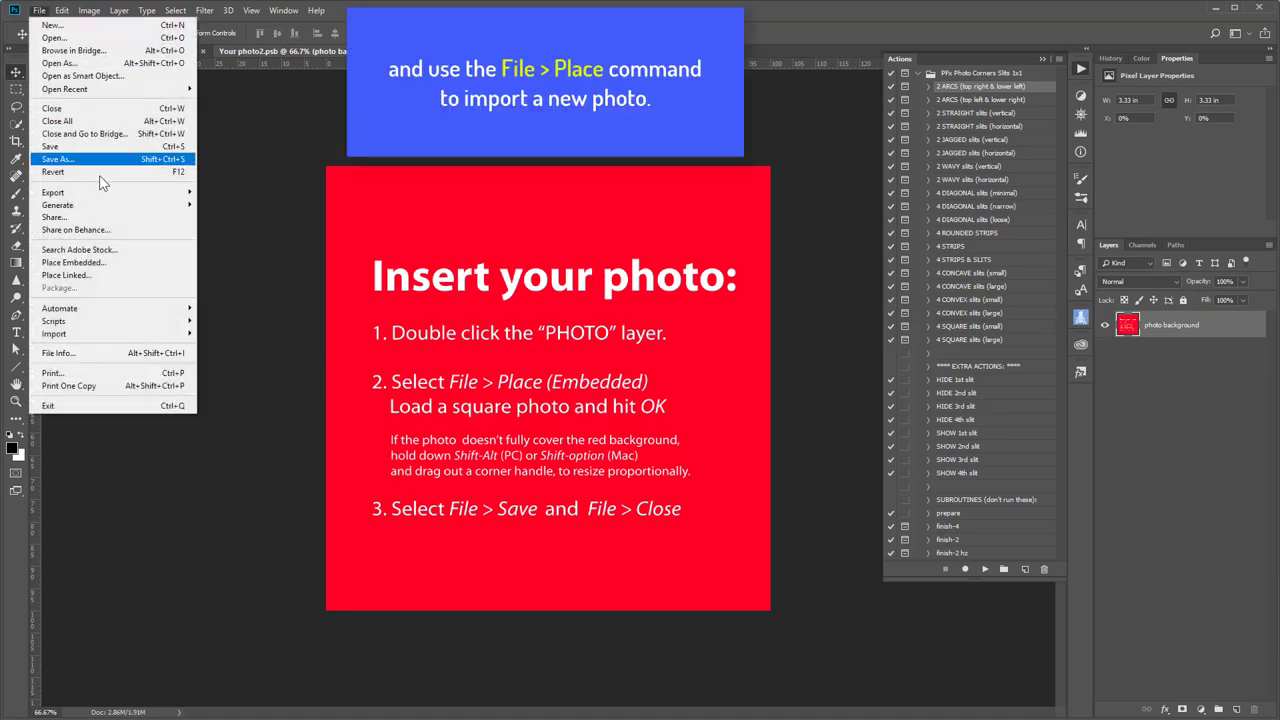
{"action": "left_click", "coordinate": [108, 262]}
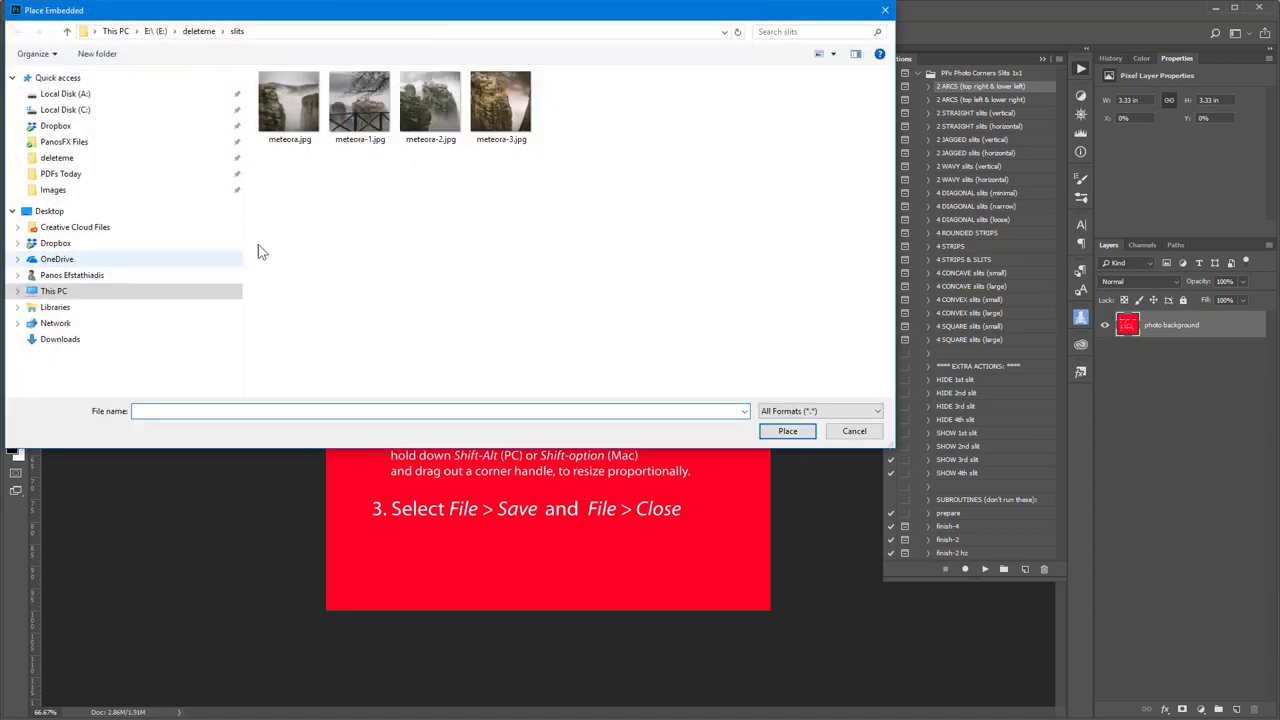
{"action": "double_click", "coordinate": [421, 111]}
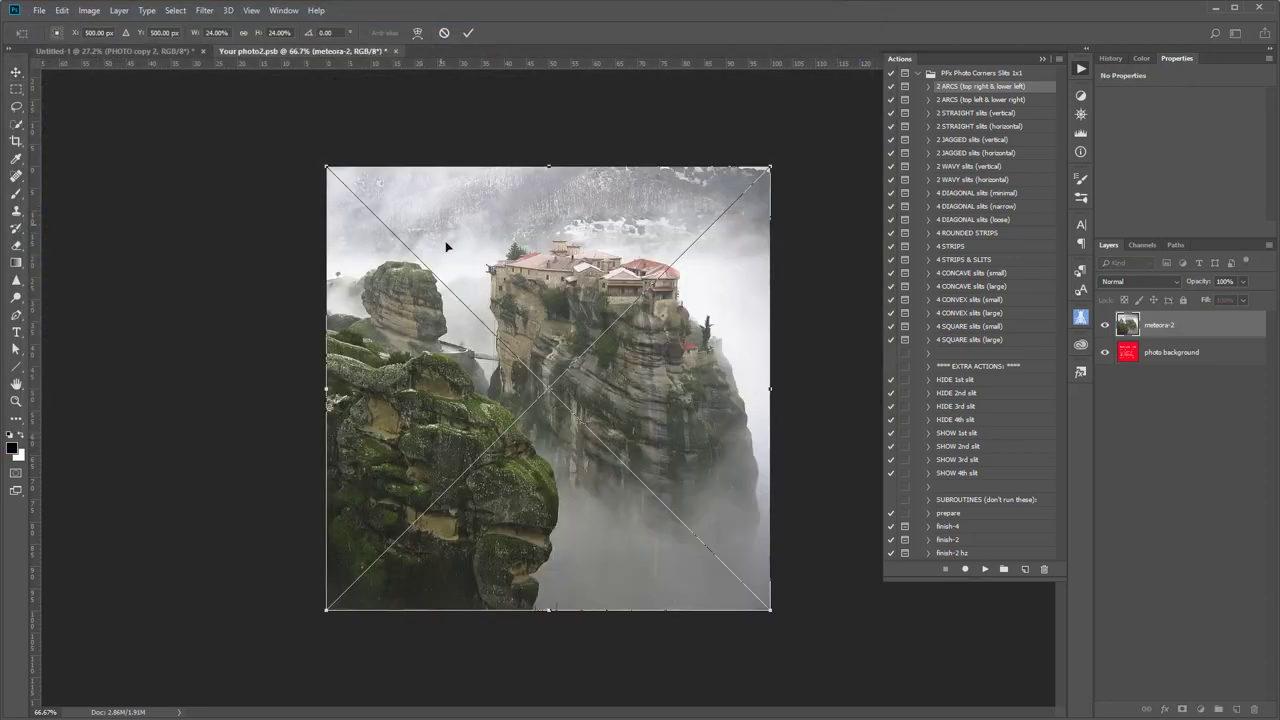
{"action": "key", "text": "Return"}
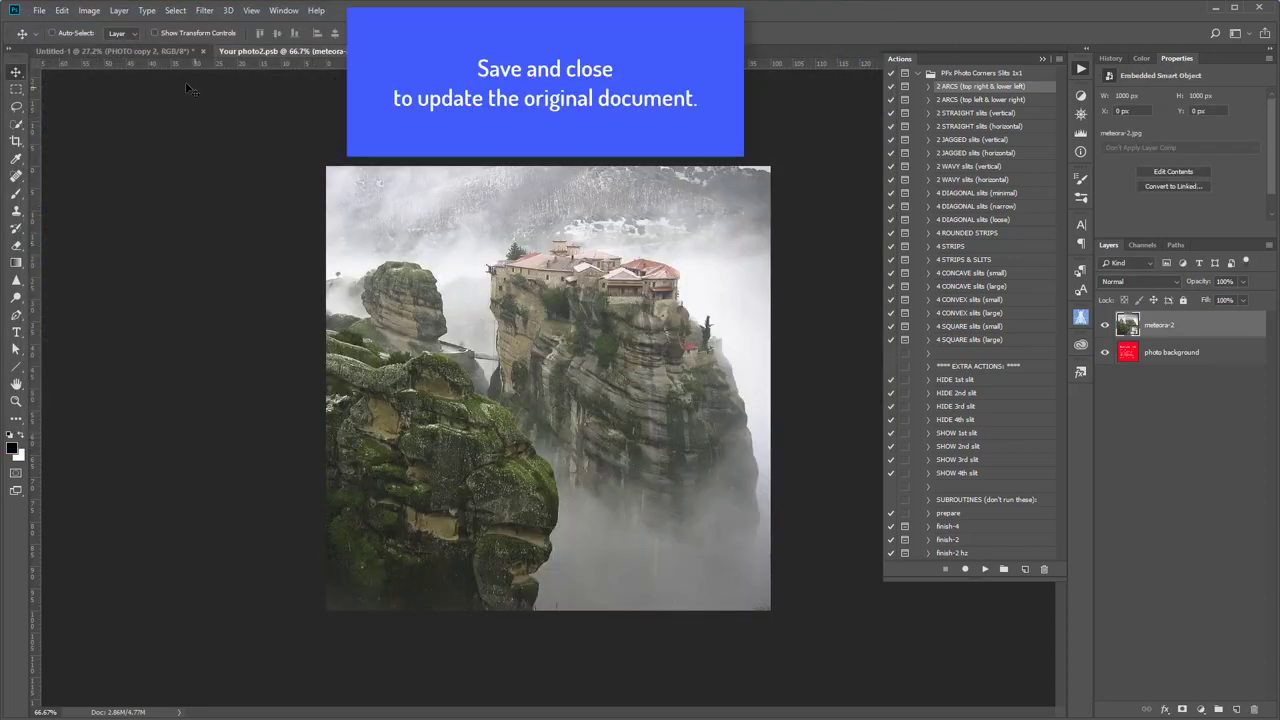
- Save and close the photo2 template to return to the collage
{"action": "left_click", "coordinate": [43, 13]}
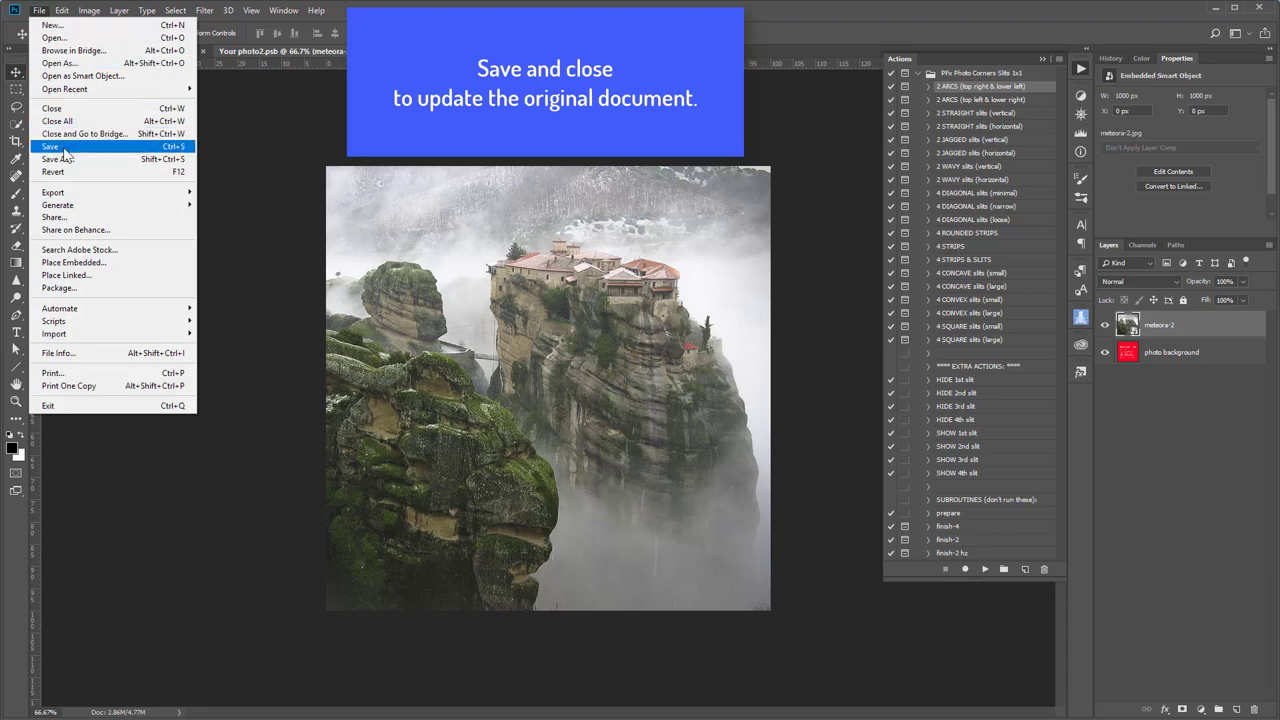
{"action": "left_click", "coordinate": [50, 146]}
{"action": "left_click", "coordinate": [42, 12]}
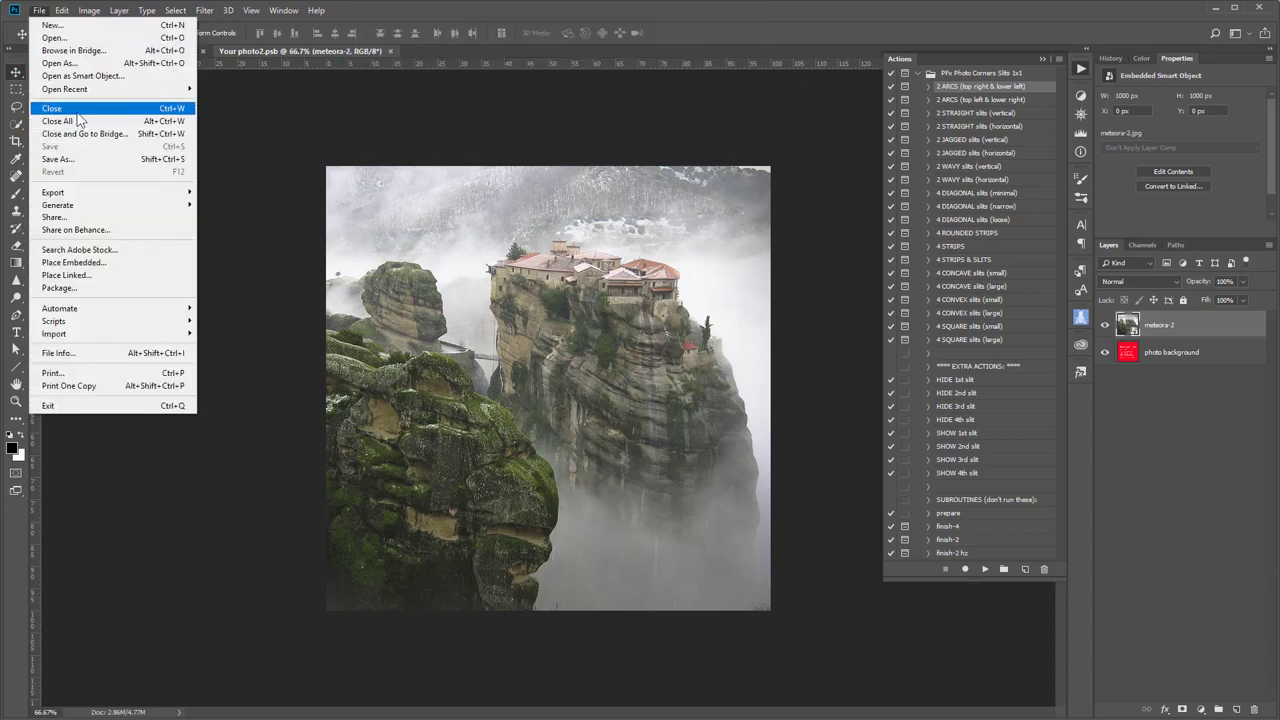
{"action": "left_click", "coordinate": [77, 111]}
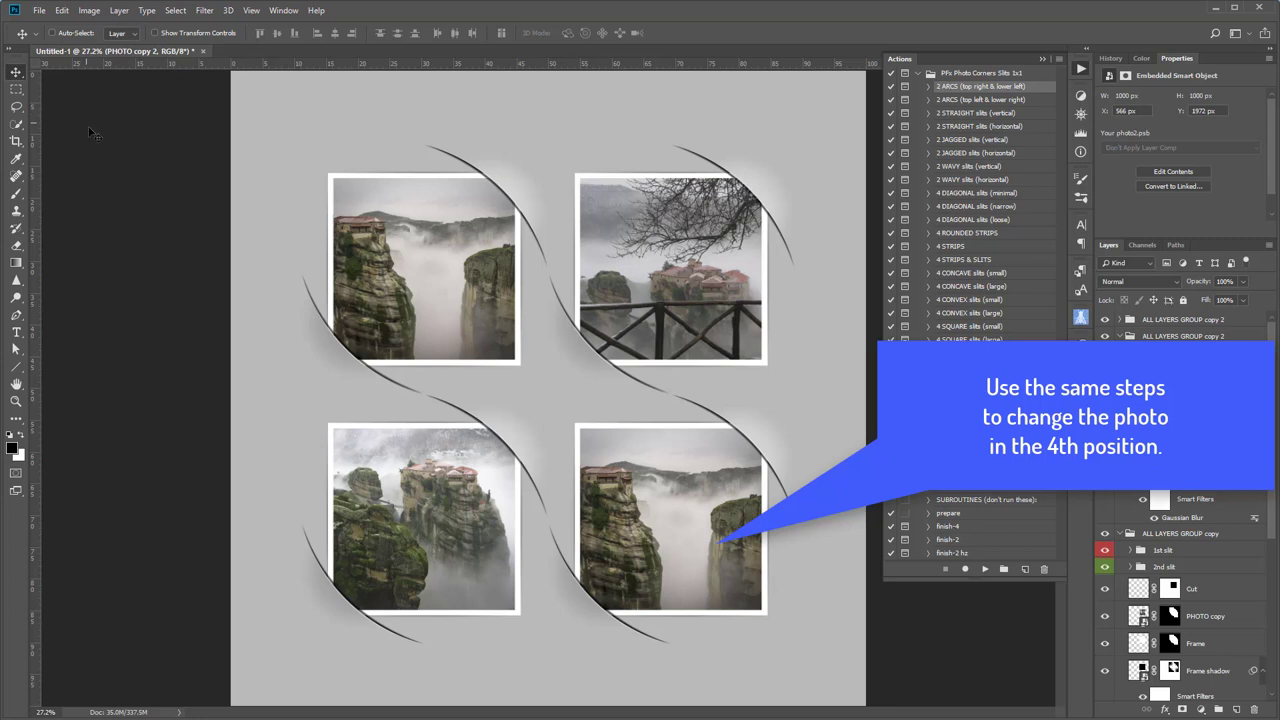
- Copy the fourth photo's PHOTO layer as smart object PHOTO copy 3 and delete the original
{"action": "right_click", "coordinate": [683, 516]}
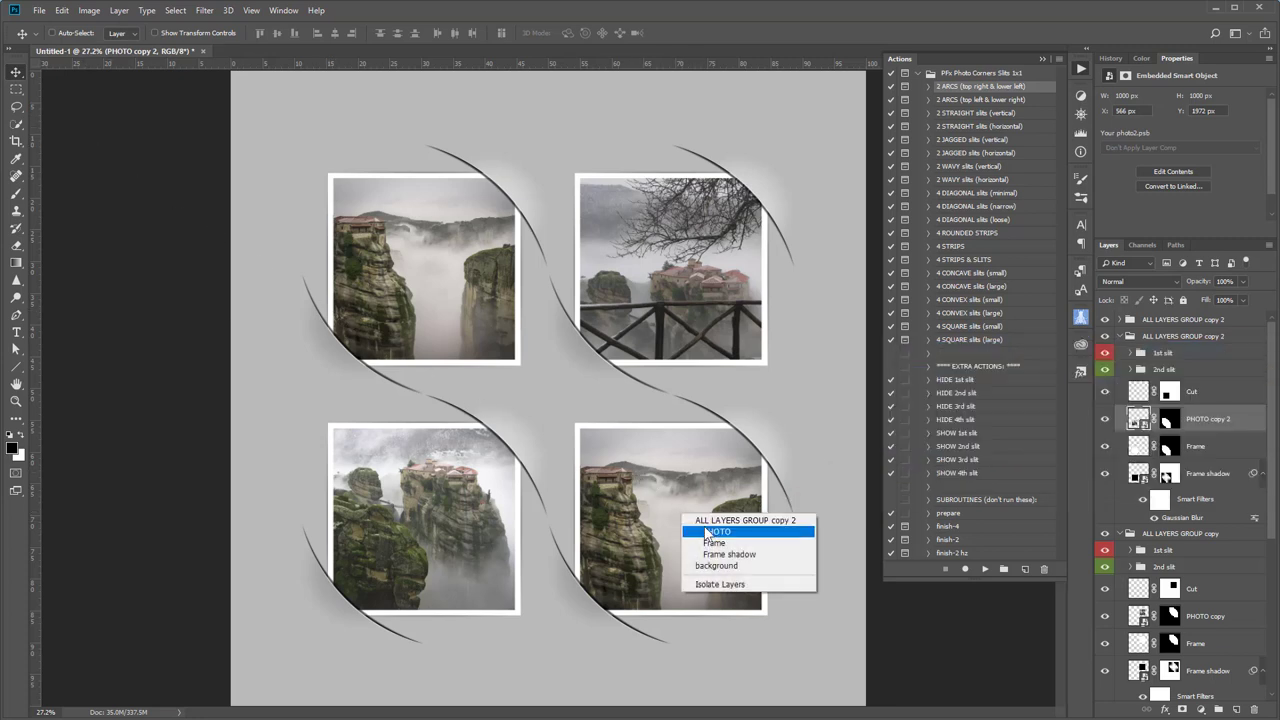
{"action": "left_click", "coordinate": [706, 532]}
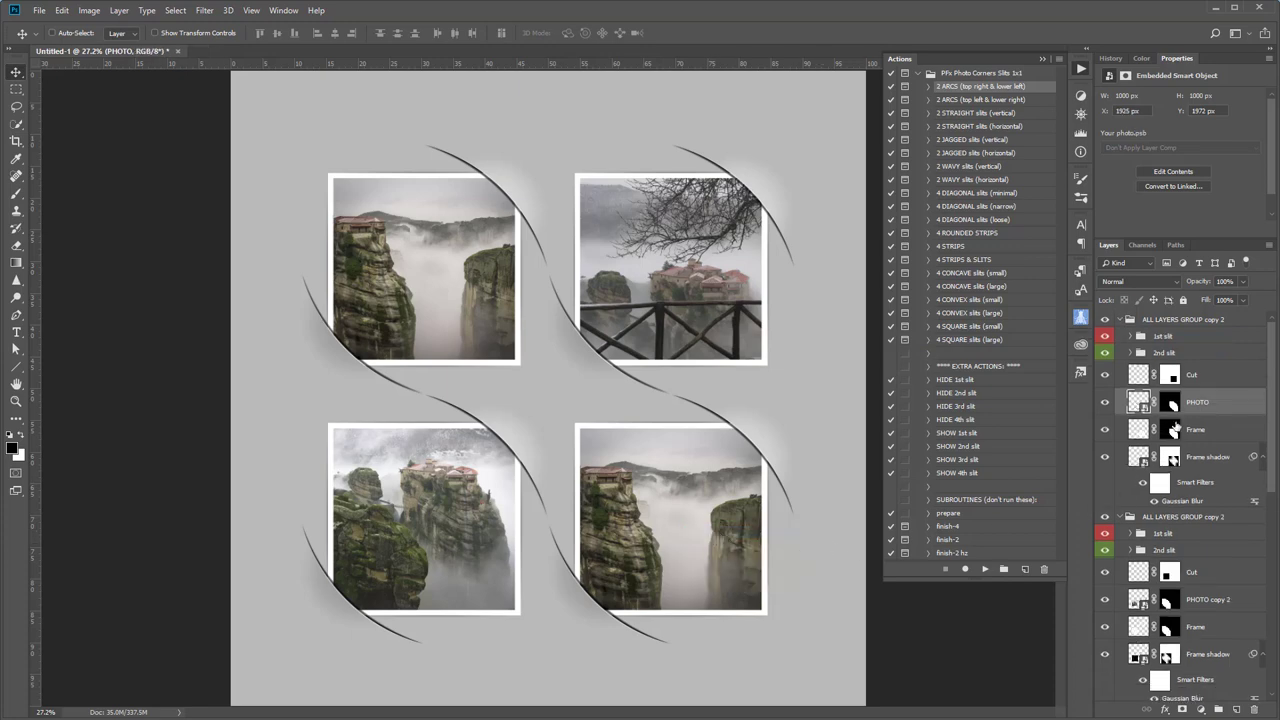
{"action": "right_click", "coordinate": [1199, 409]}
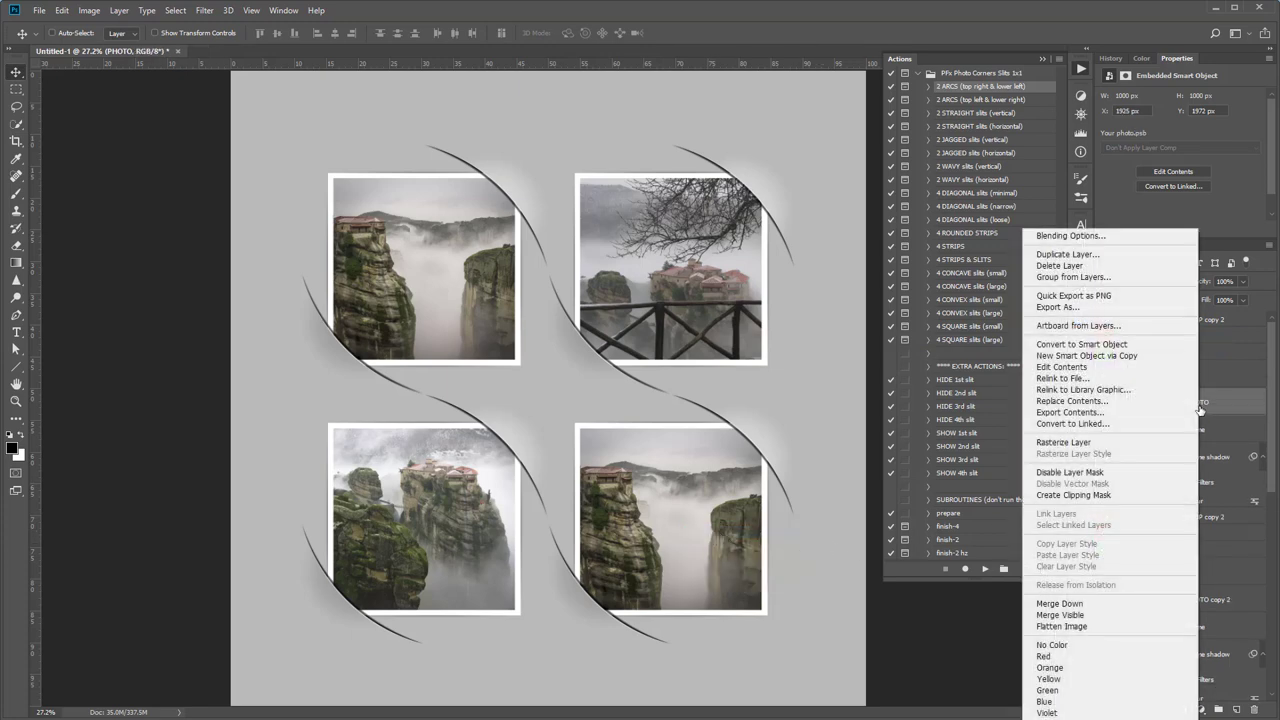
{"action": "left_click", "coordinate": [1132, 356]}
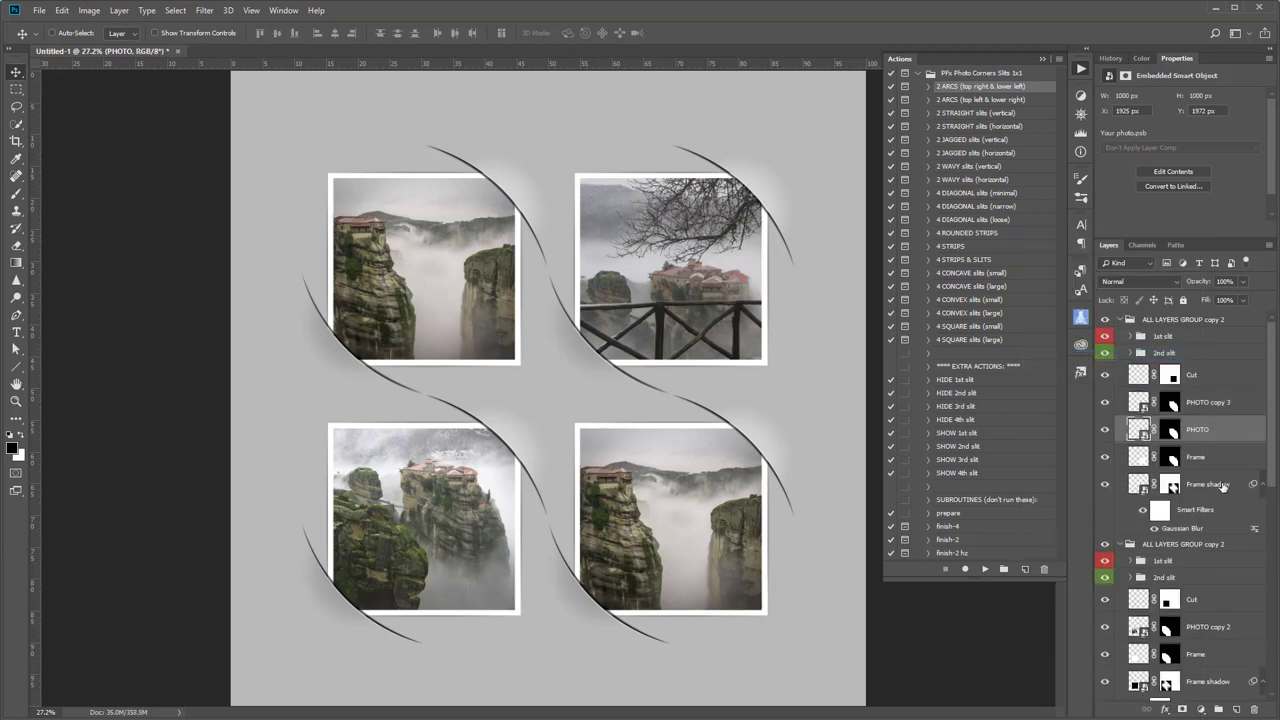
{"action": "left_click", "coordinate": [1254, 710]}
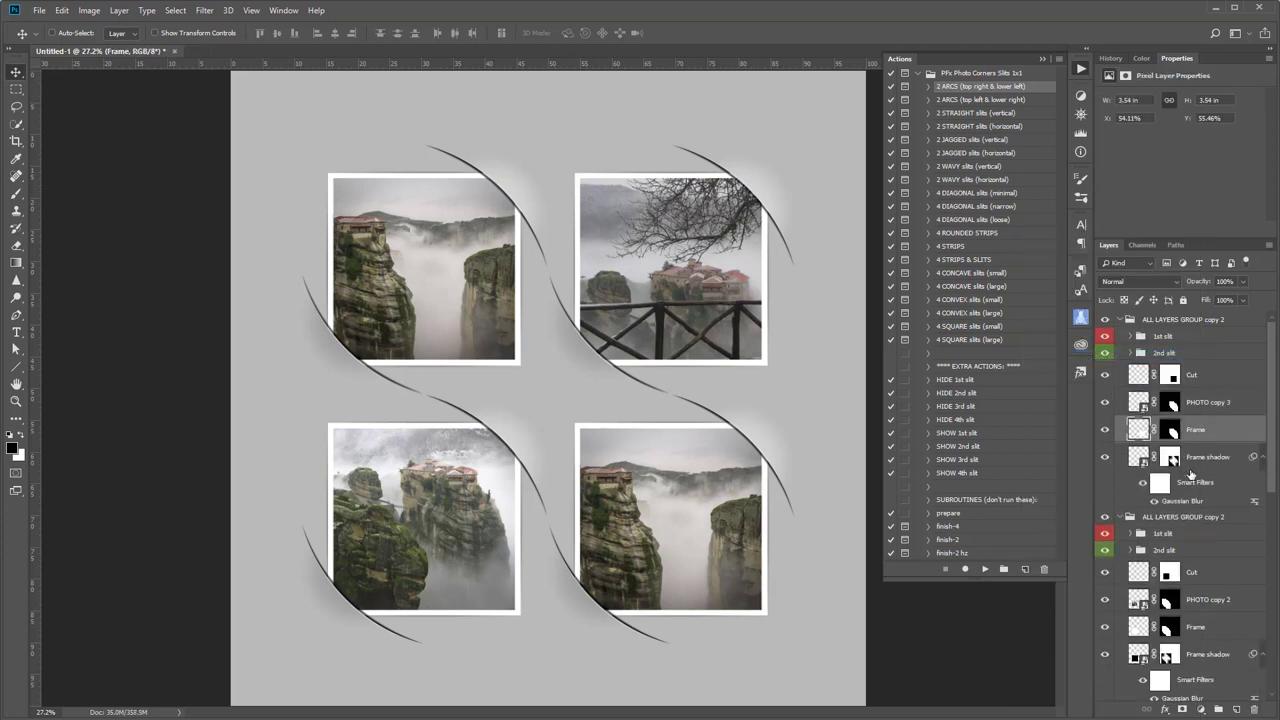
- In PHOTO copy 3's contents, replace the old meteora layer with embedded meteora-3.jpg
{"action": "double_click", "coordinate": [1137, 400]}
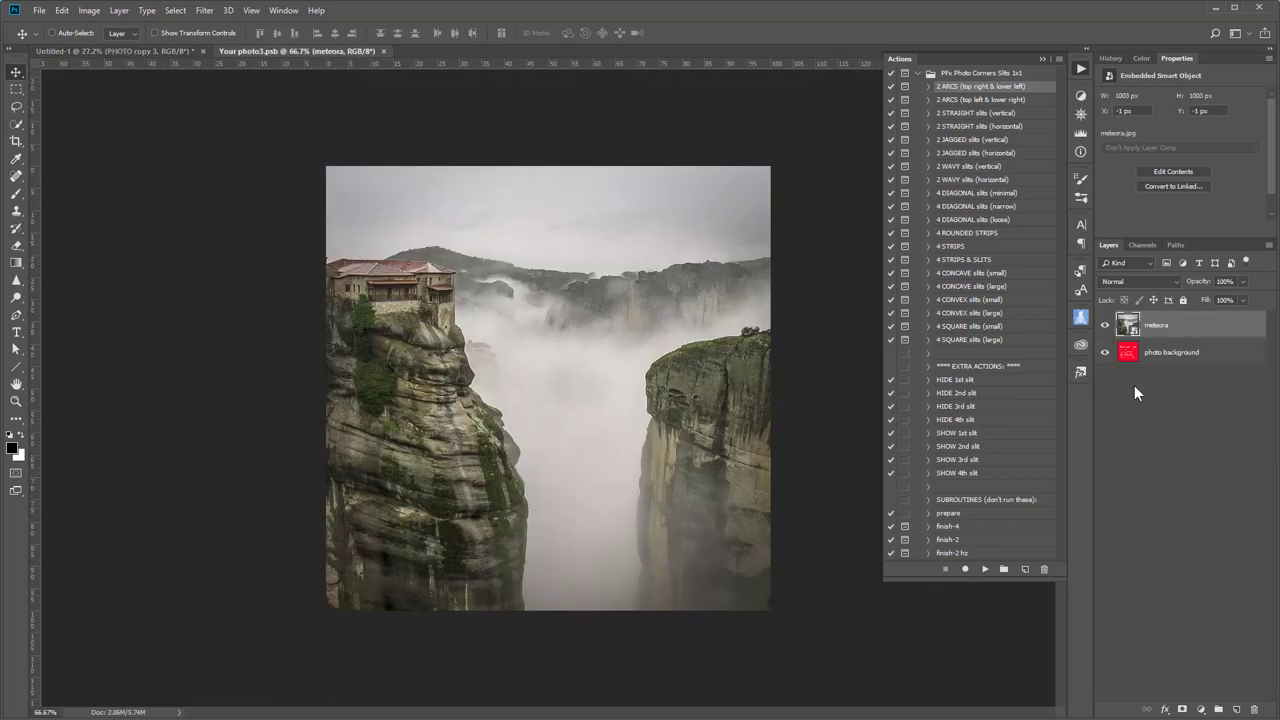
{"action": "left_click", "coordinate": [1254, 710]}
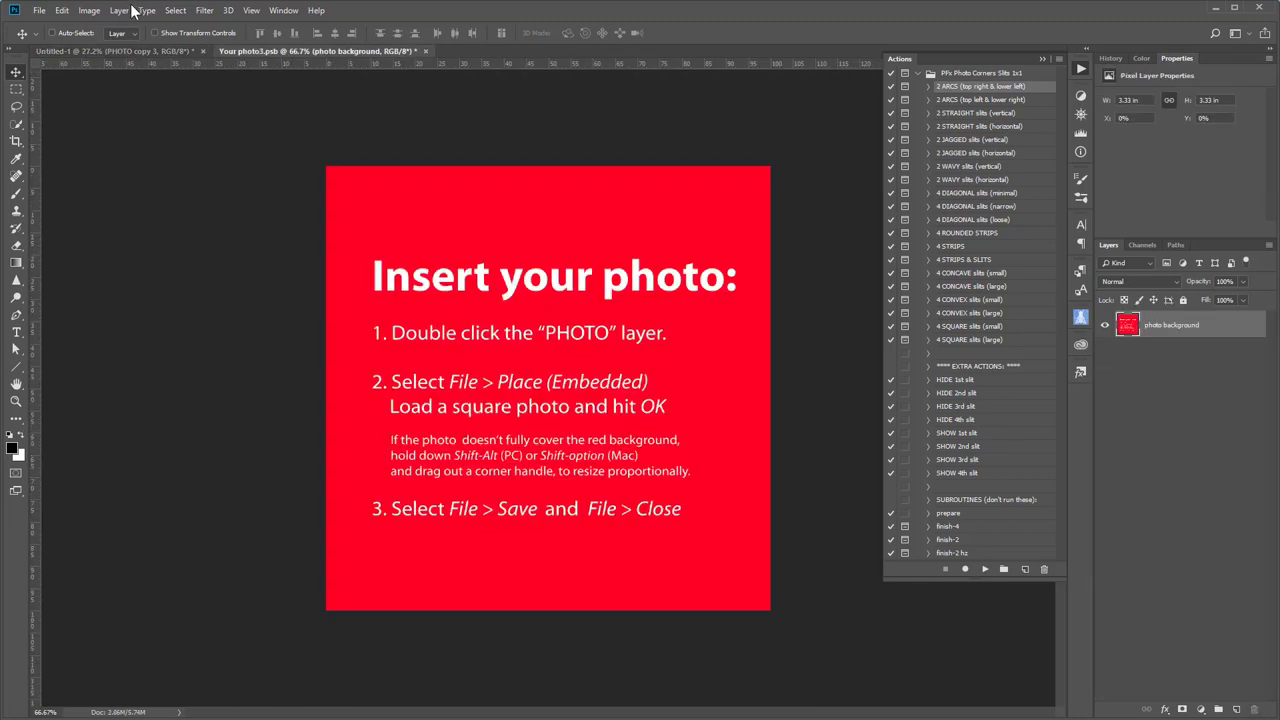
{"action": "left_click", "coordinate": [38, 10]}
{"action": "left_click", "coordinate": [105, 262]}
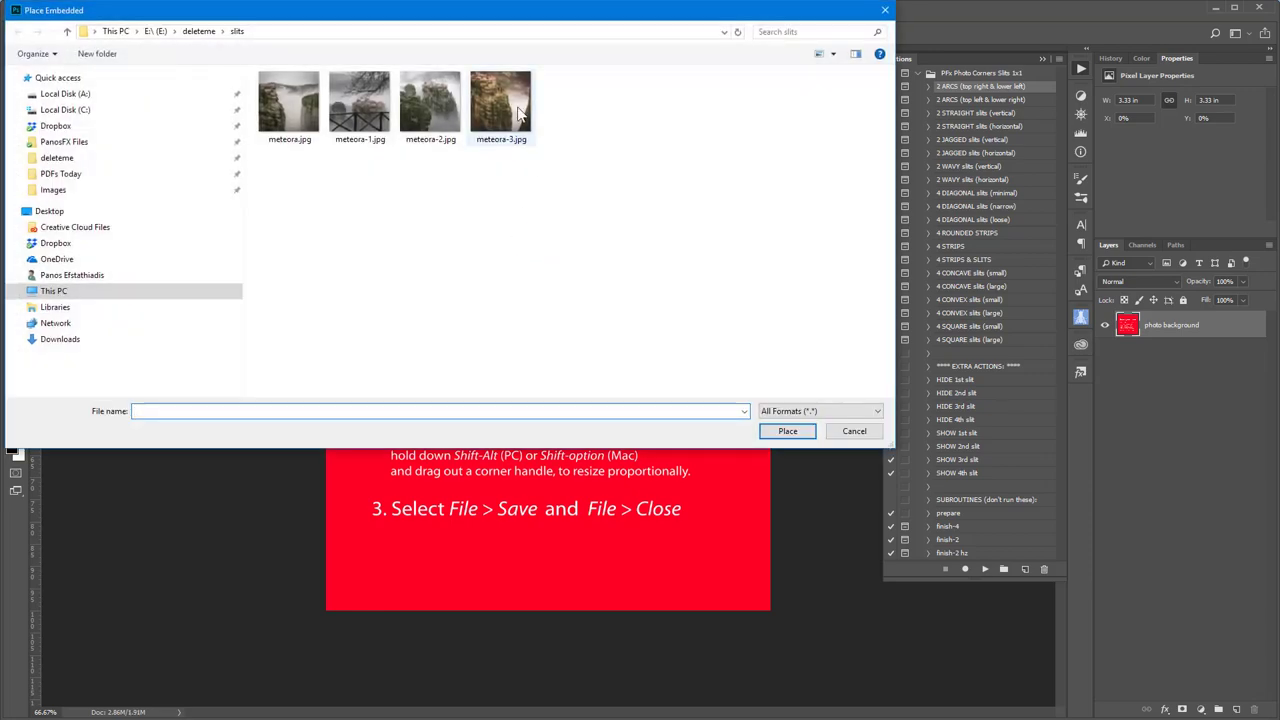
{"action": "double_click", "coordinate": [499, 103]}
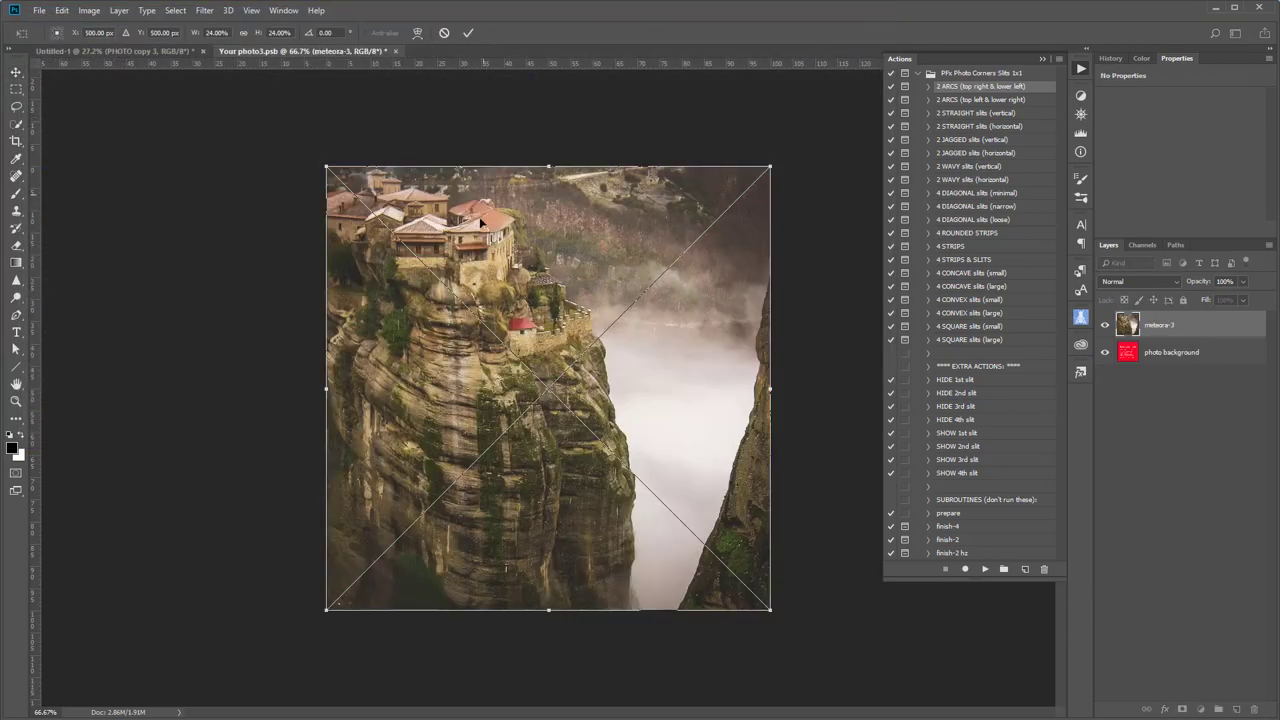
{"action": "key", "text": "Return"}
- Save and close the photo3 template to return to the collage
{"action": "left_click", "coordinate": [38, 10]}
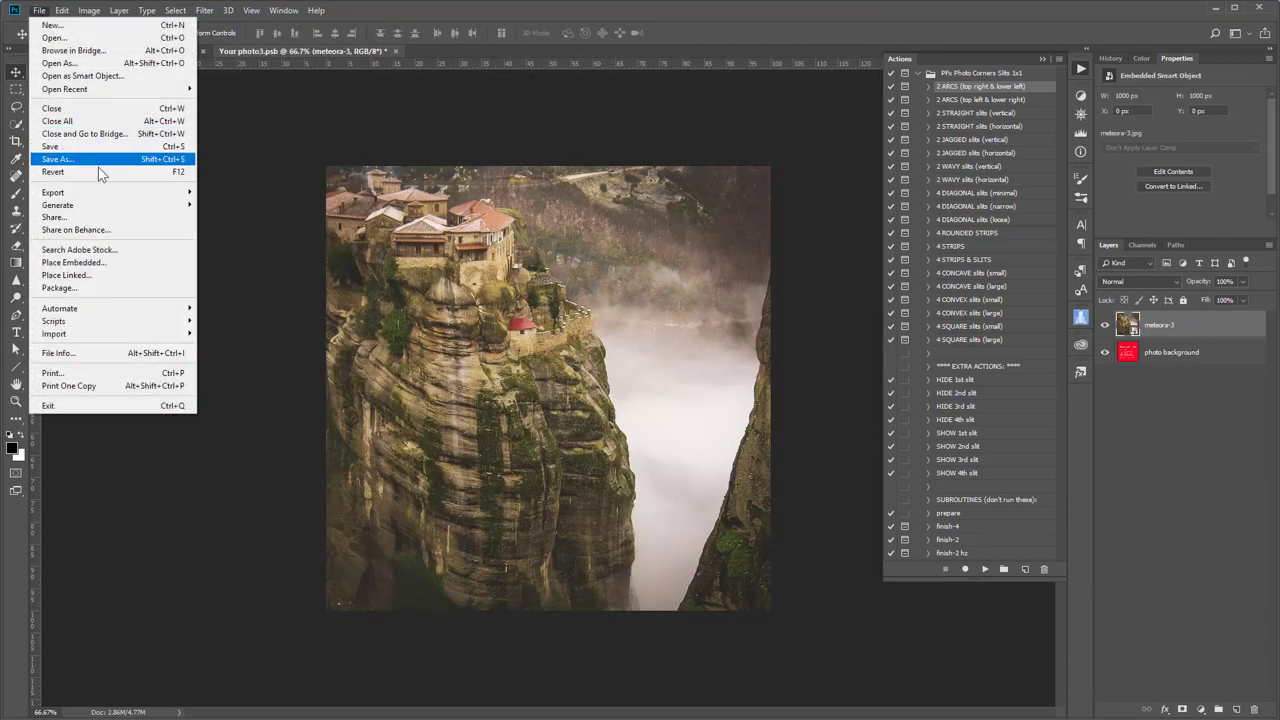
{"action": "left_click", "coordinate": [95, 146]}
{"action": "left_click", "coordinate": [38, 10]}
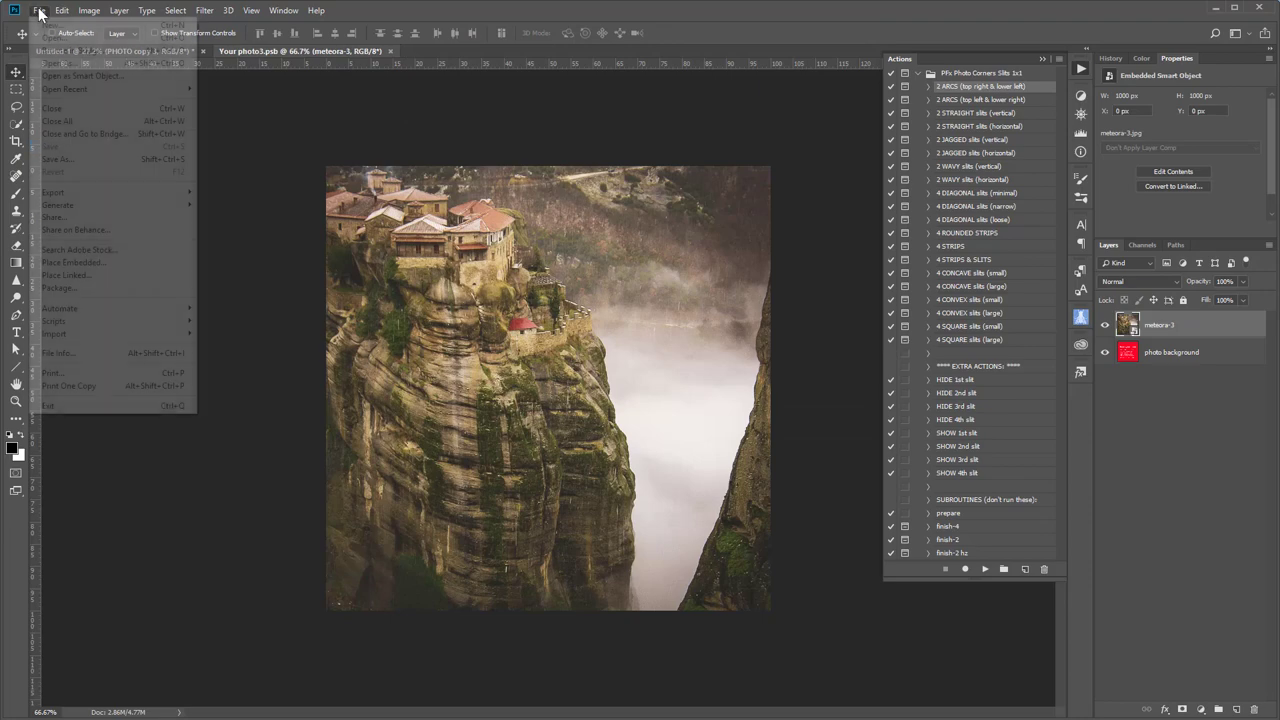
{"action": "left_click", "coordinate": [66, 109]}
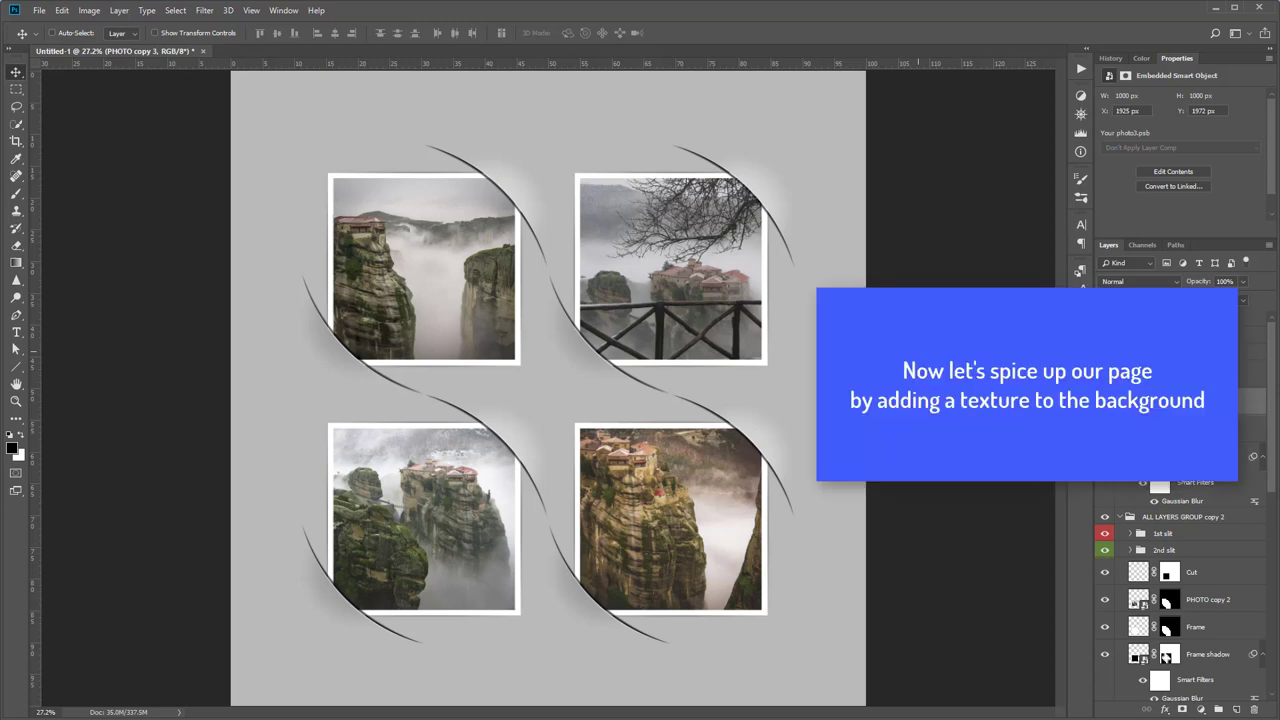
- Select the background layer and collapse ALL LAYERS GROUP and its three copies
{"action": "key", "text": "alt+bracketleft"}
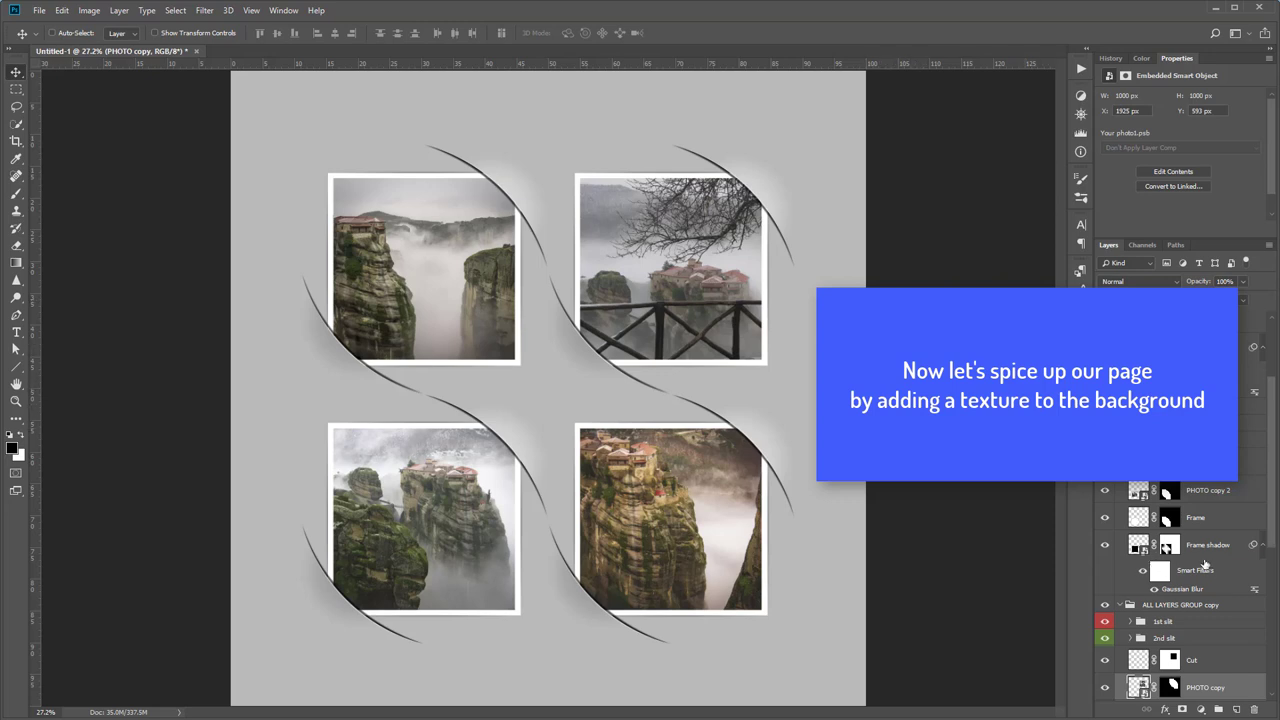
{"action": "scroll", "coordinate": [1205, 565], "scroll_direction": "down", "scroll_amount": 2}
{"action": "scroll", "coordinate": [1200, 555], "scroll_direction": "down", "scroll_amount": 2}
{"action": "scroll", "coordinate": [1190, 545], "scroll_direction": "down", "scroll_amount": 2}
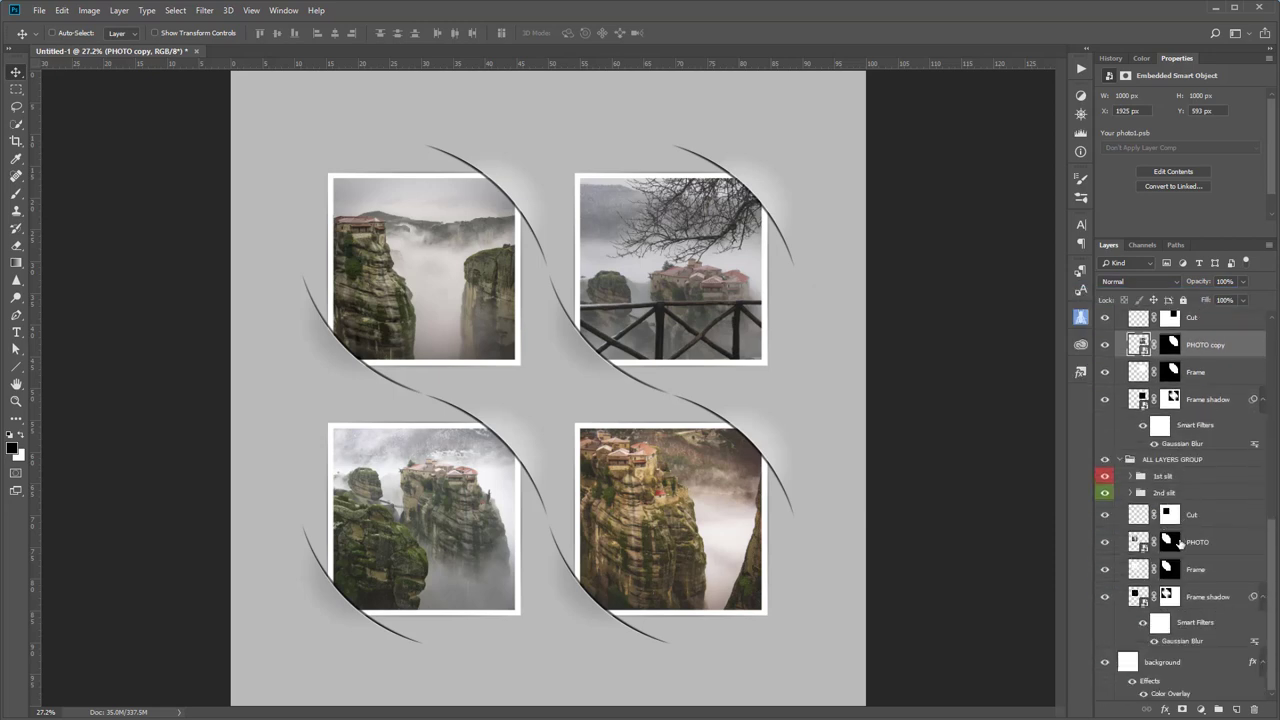
{"action": "left_click", "coordinate": [1165, 663]}
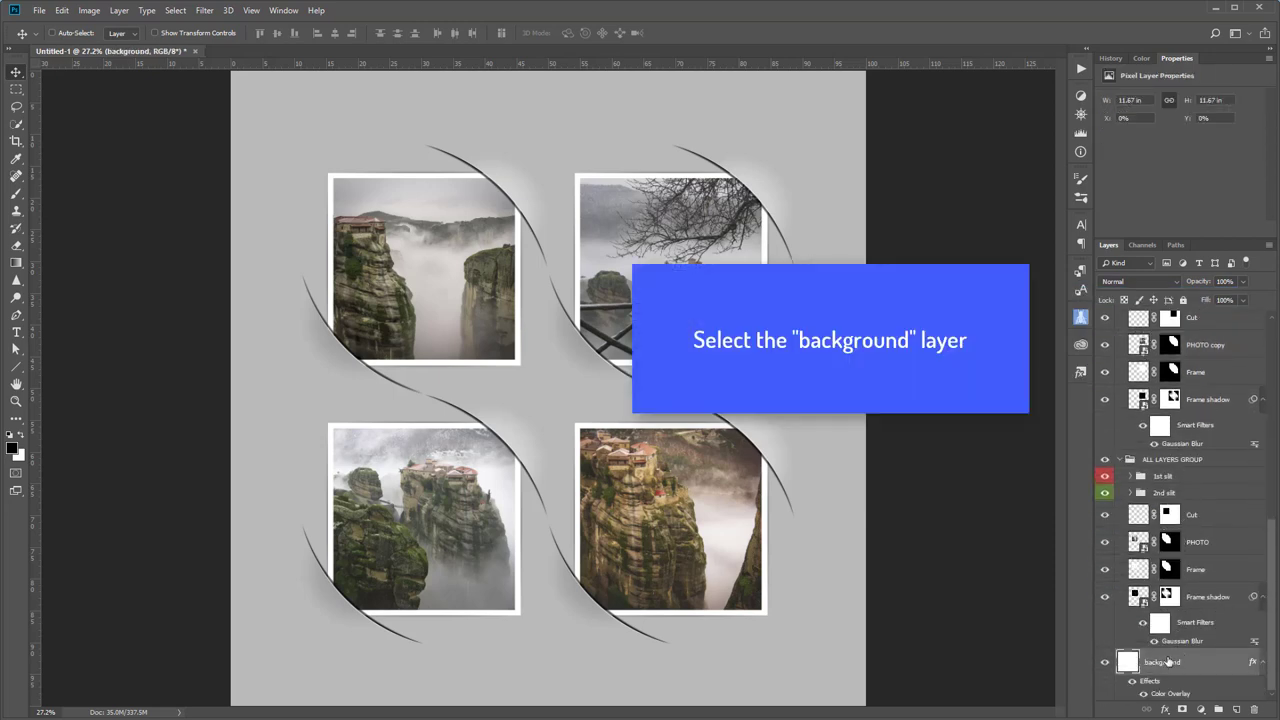
{"action": "left_click", "coordinate": [1121, 459]}
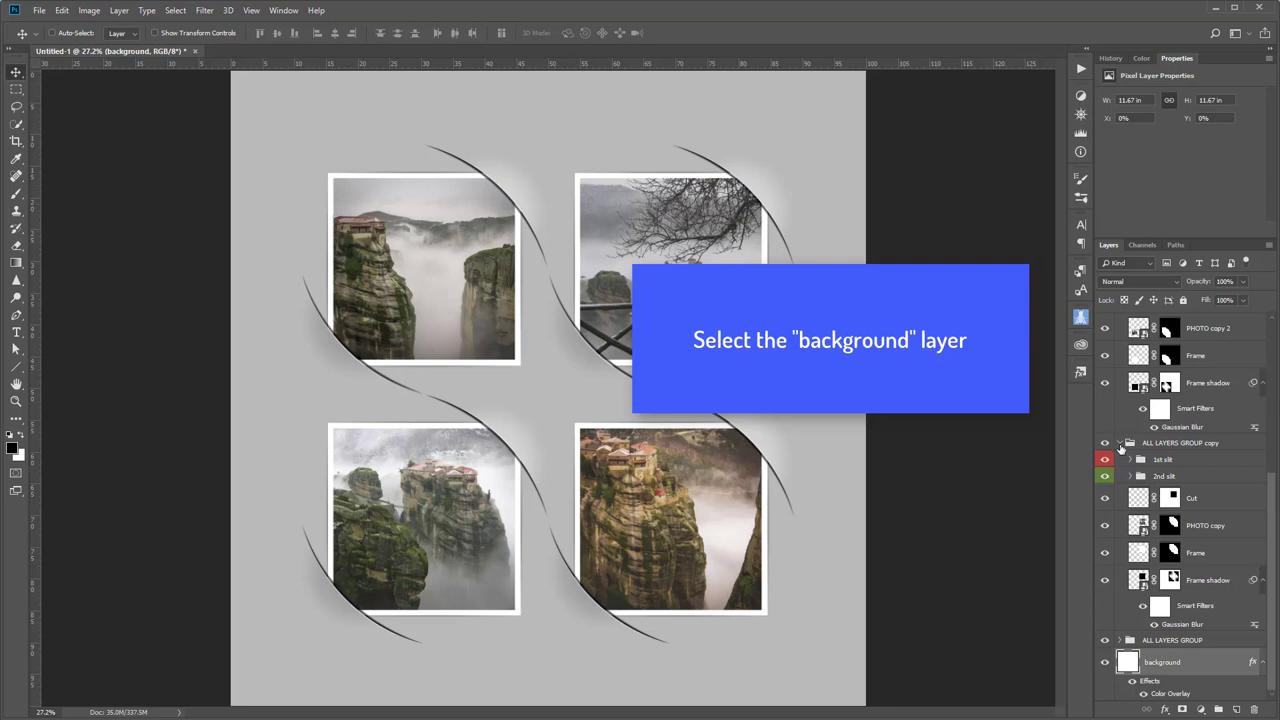
{"action": "left_click", "coordinate": [1119, 444]}
{"action": "left_click", "coordinate": [1121, 426]}
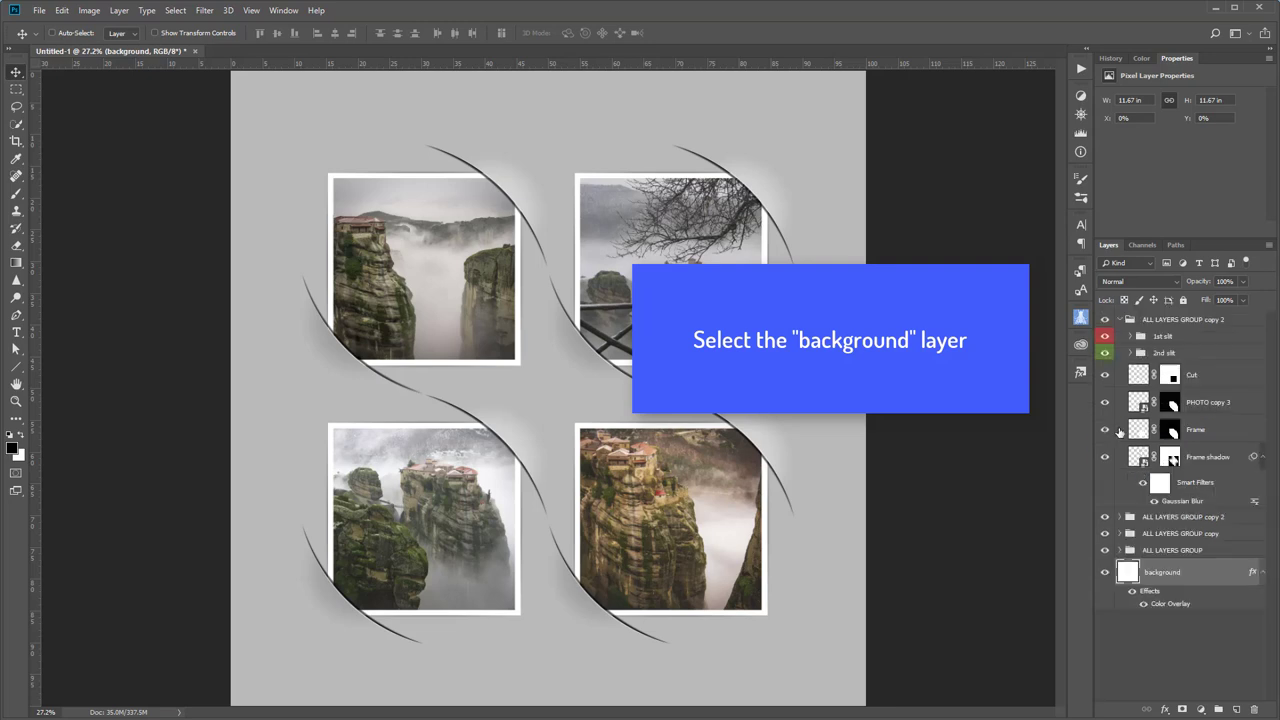
{"action": "left_click", "coordinate": [1120, 319]}
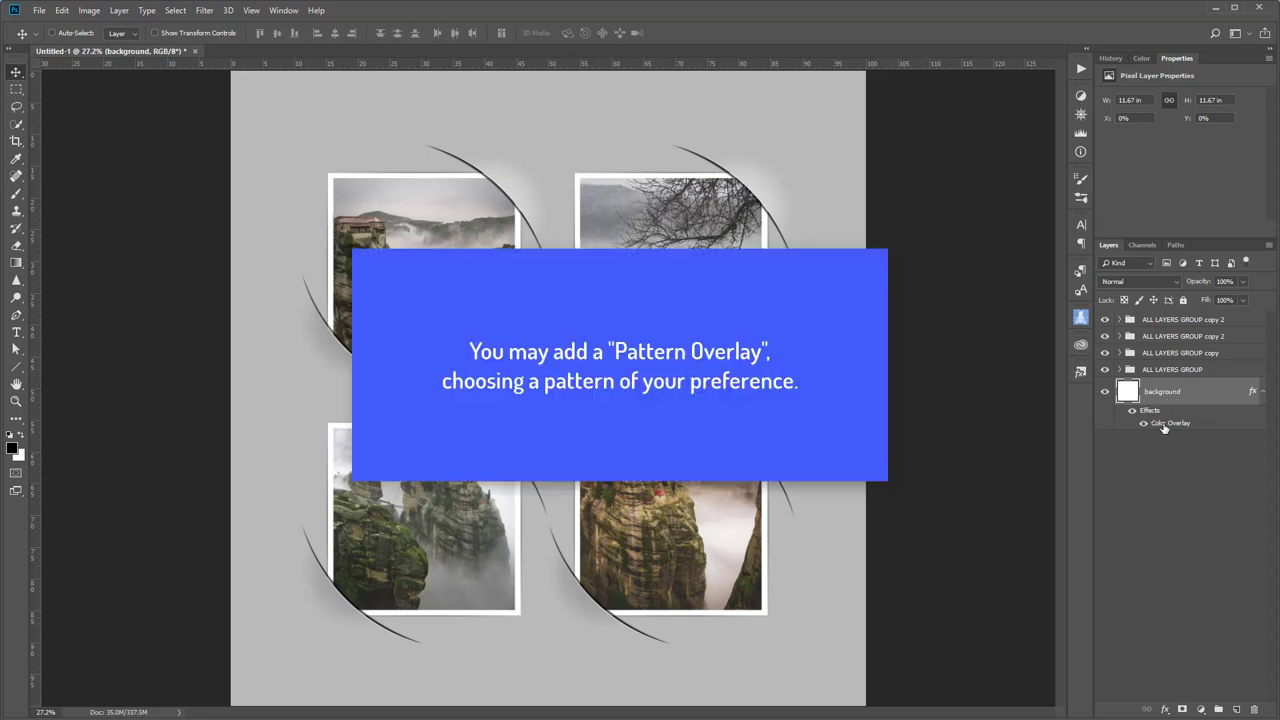
- In the background's Layer Style, swap Color Overlay for Pattern Overlay and load the Color Paper patterns
{"action": "double_click", "coordinate": [1163, 424]}
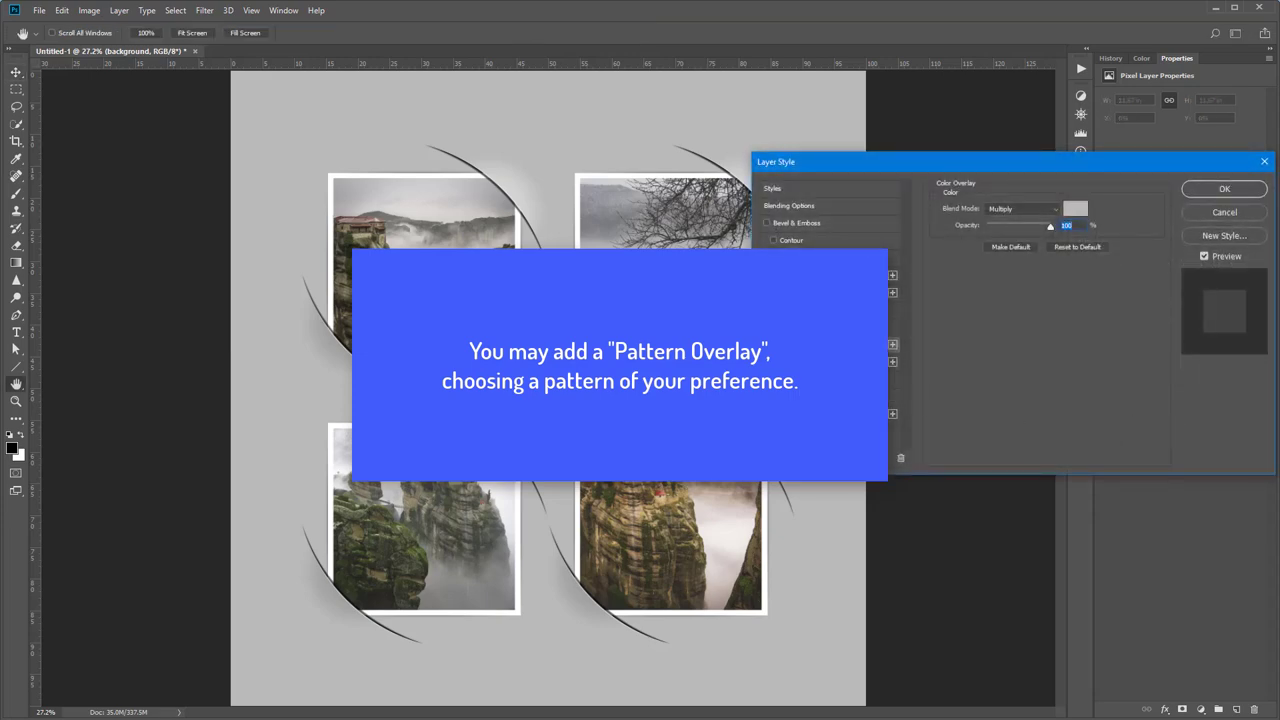
{"action": "left_click", "coordinate": [767, 344]}
{"action": "left_click", "coordinate": [795, 378]}
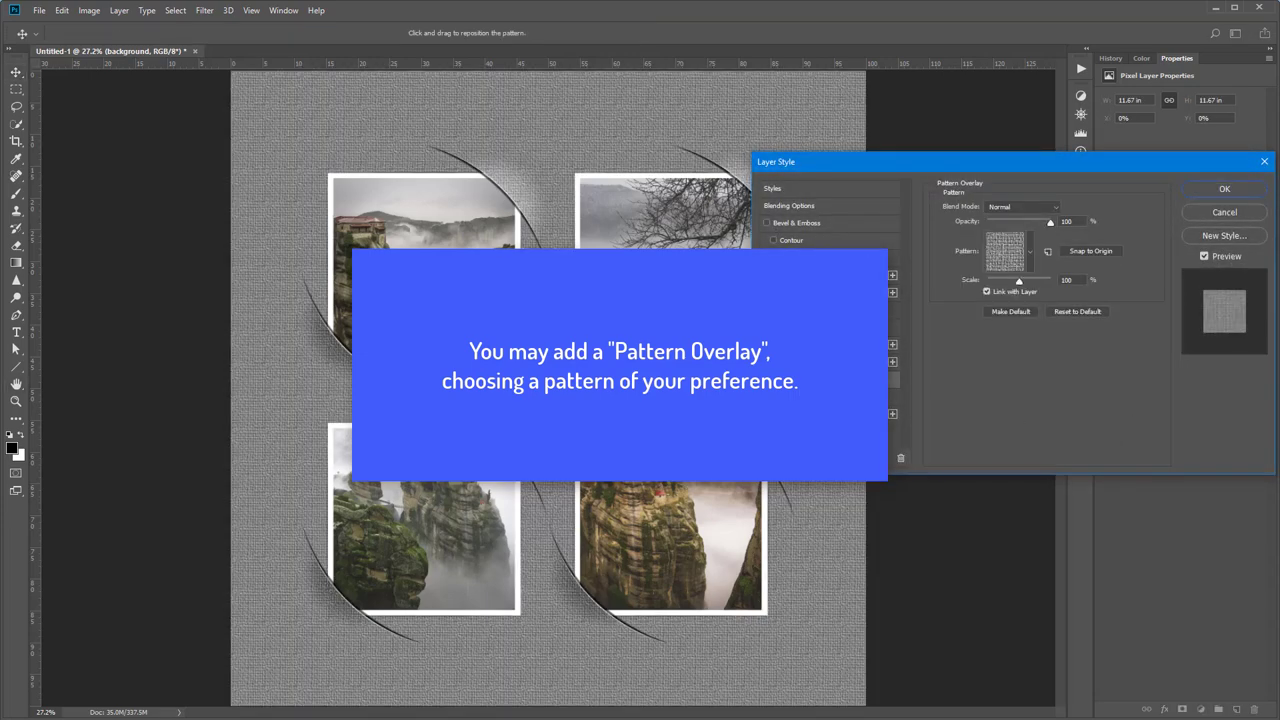
{"action": "left_click", "coordinate": [1029, 252]}
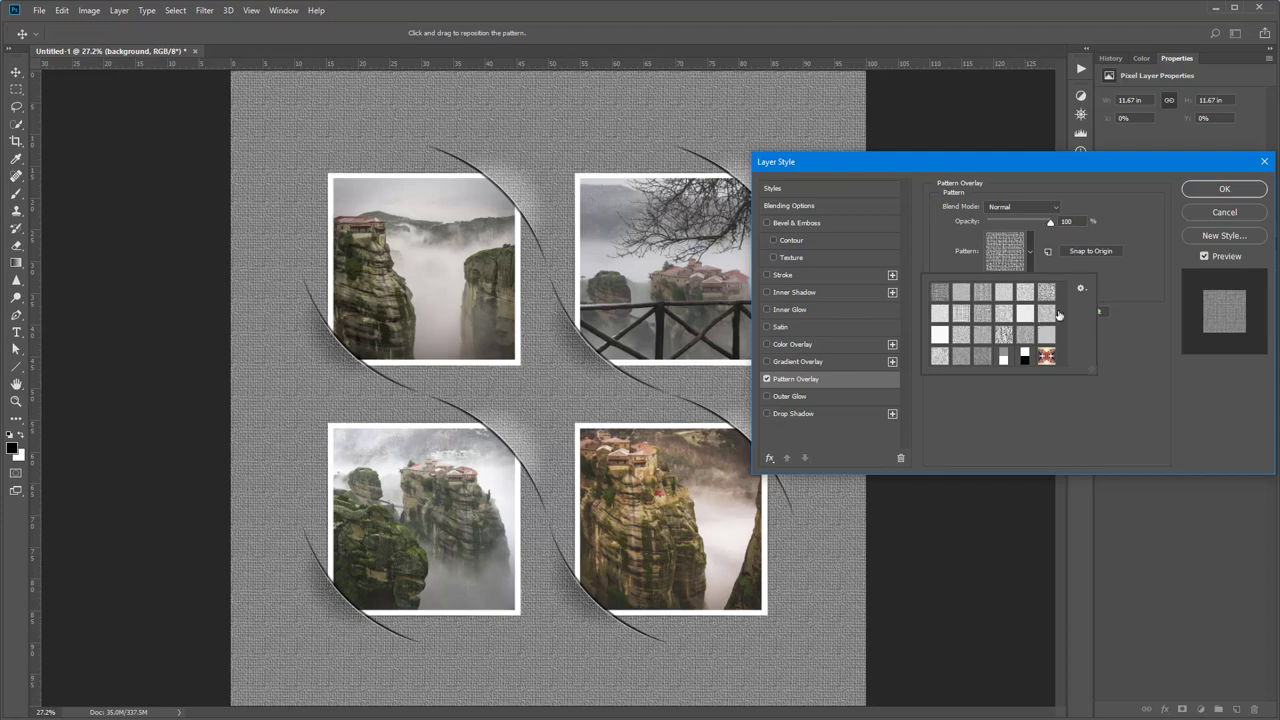
{"action": "left_click", "coordinate": [1080, 290]}
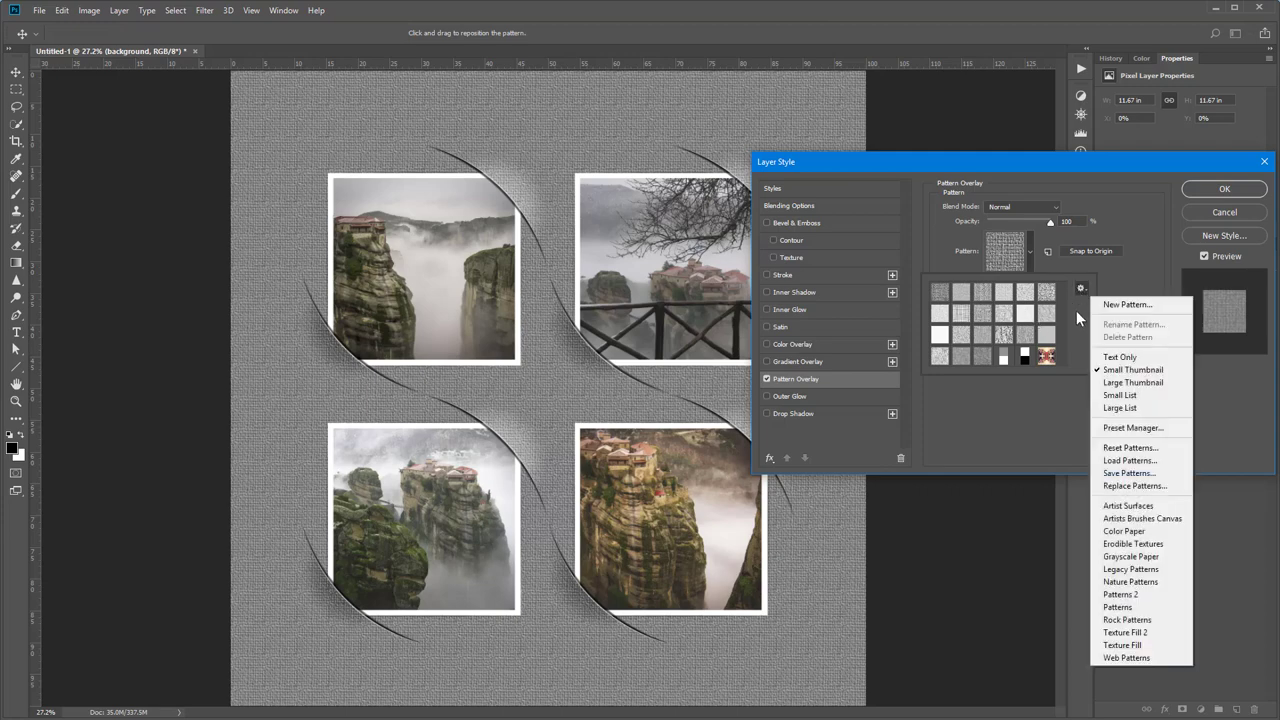
{"action": "left_click", "coordinate": [1127, 531]}
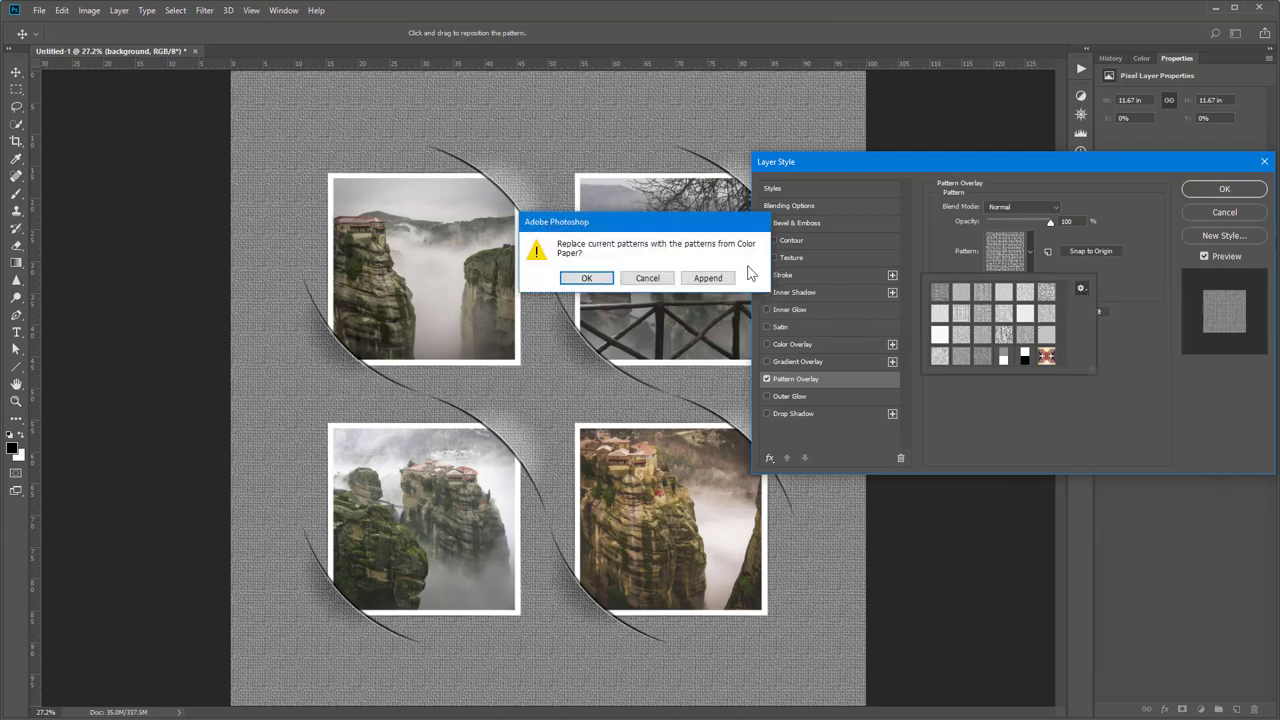
{"action": "left_click", "coordinate": [708, 278]}
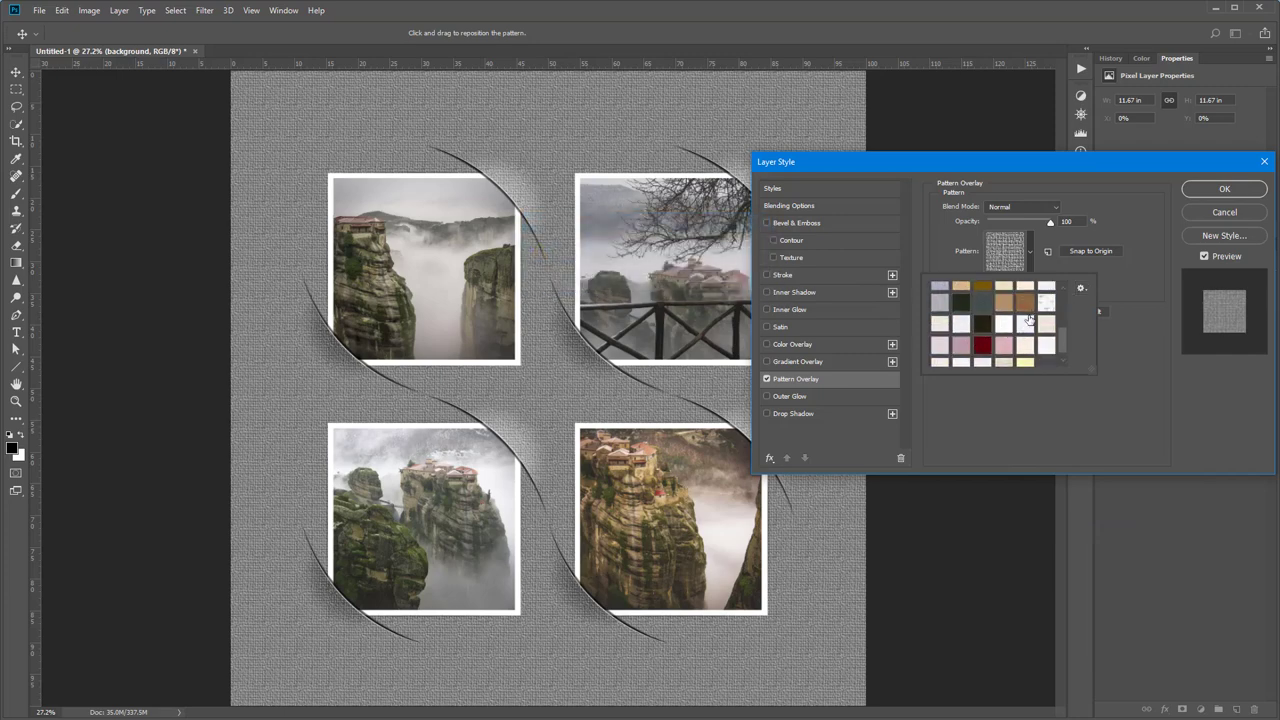
- Preview lavender, pink and grey striped paper patterns, then cancel the layer style
{"action": "left_click", "coordinate": [1047, 323]}
{"action": "left_click", "coordinate": [1027, 328]}
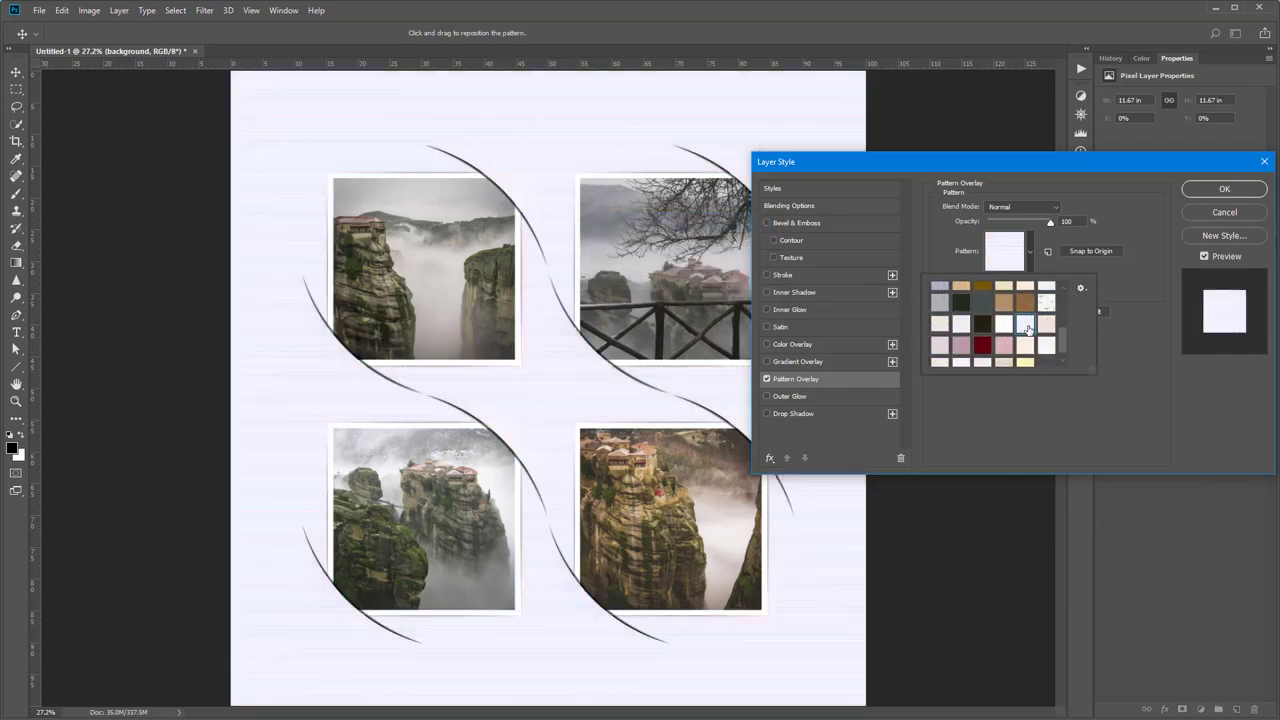
{"action": "left_click", "coordinate": [968, 344]}
{"action": "left_click", "coordinate": [940, 308]}
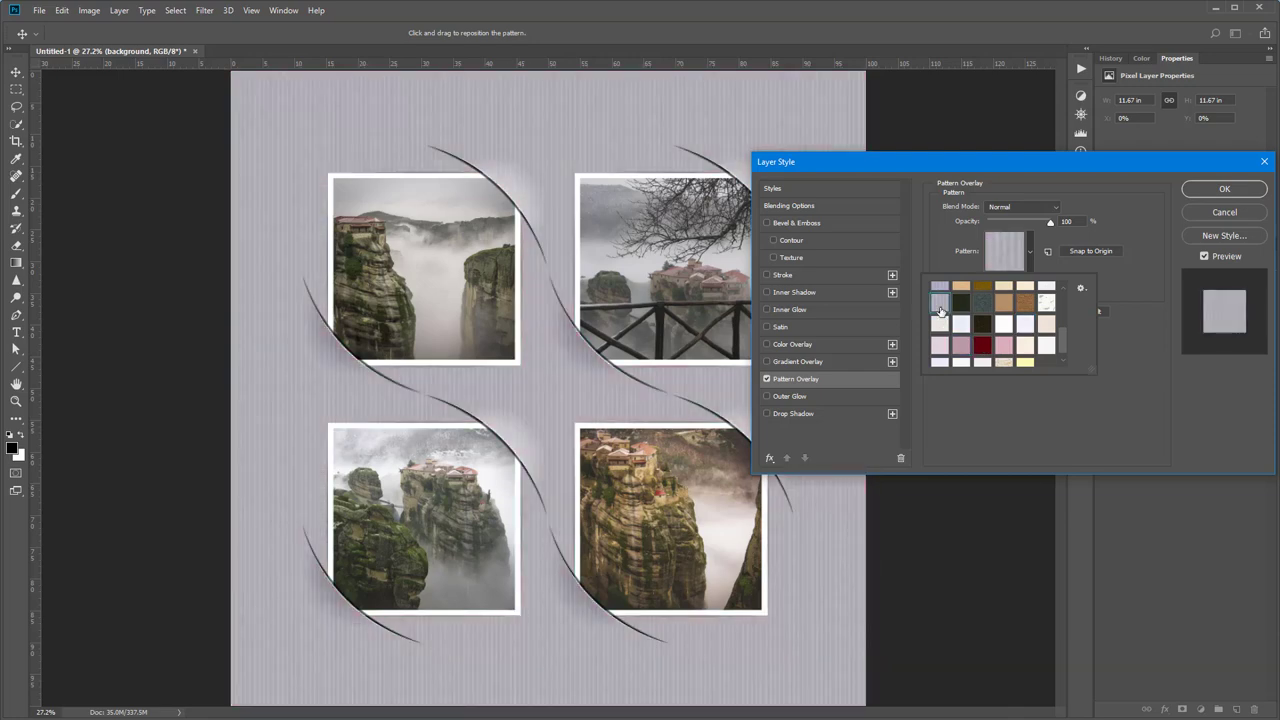
{"action": "left_click", "coordinate": [1218, 213]}
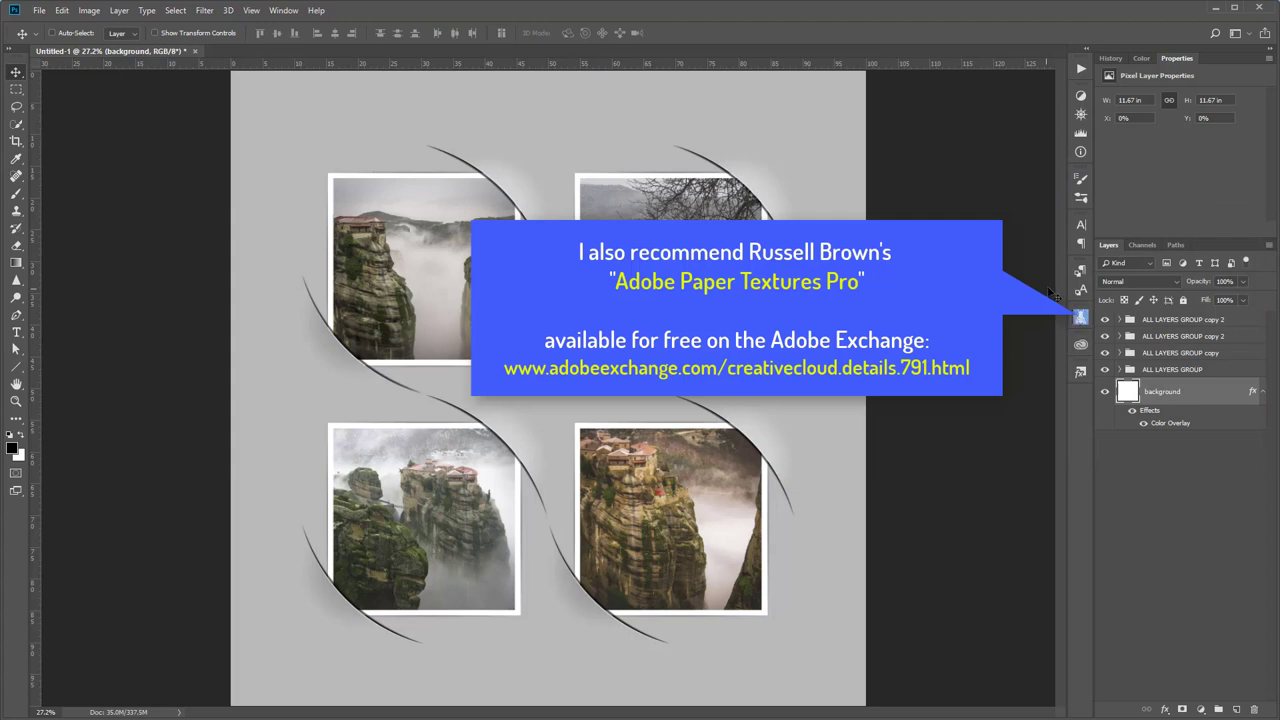
- Open Adobe Paper Textures Pro, try the Lemoncello texture, then remove all textures
{"action": "left_click", "coordinate": [1081, 319]}
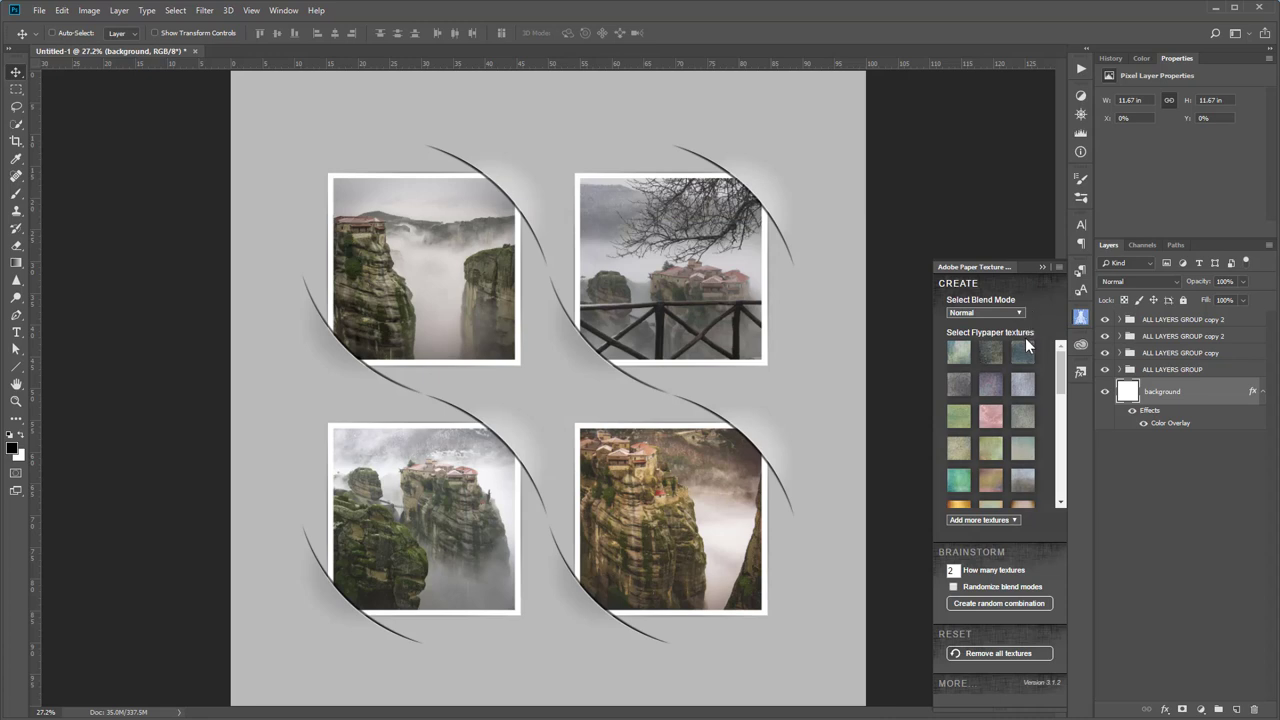
{"action": "scroll", "coordinate": [1002, 423], "scroll_direction": "down", "scroll_amount": 3}
{"action": "scroll", "coordinate": [1002, 423], "scroll_direction": "down", "scroll_amount": 2}
{"action": "scroll", "coordinate": [1002, 423], "scroll_direction": "down", "scroll_amount": 2}
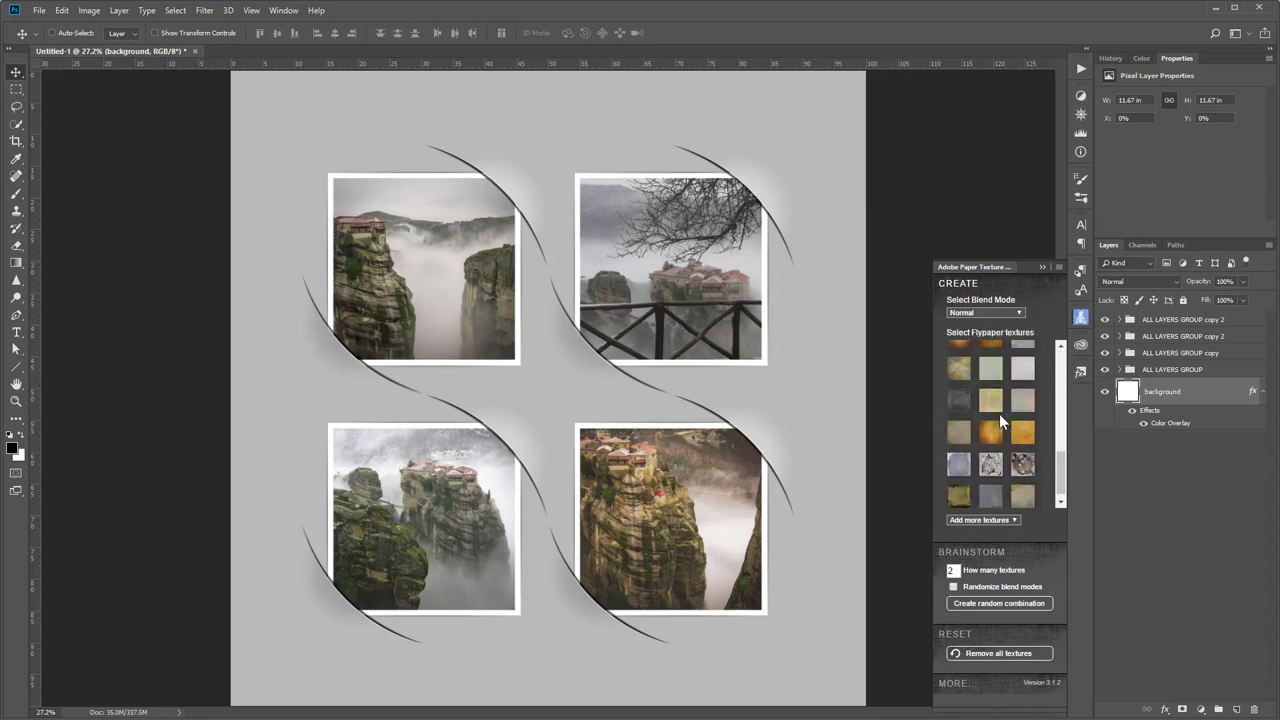
{"action": "scroll", "coordinate": [1002, 423], "scroll_direction": "down", "scroll_amount": 2}
{"action": "scroll", "coordinate": [1002, 423], "scroll_direction": "down", "scroll_amount": 2}
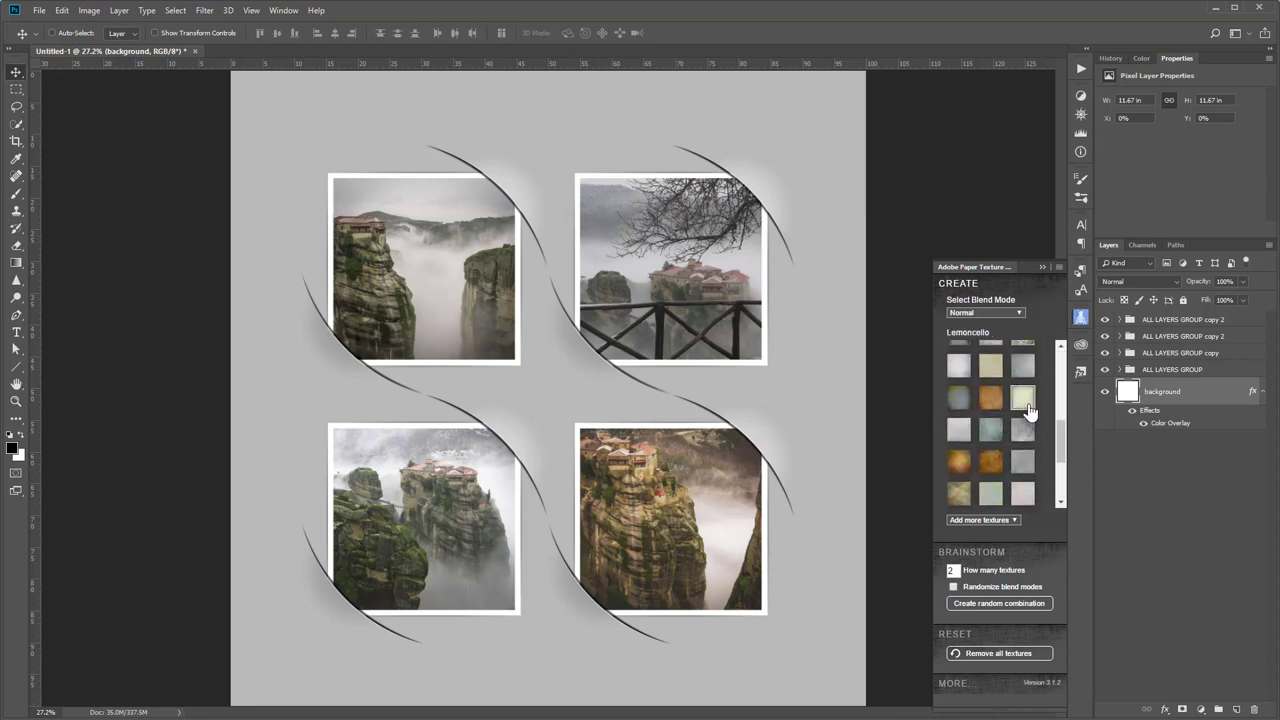
{"action": "left_click", "coordinate": [1023, 398]}
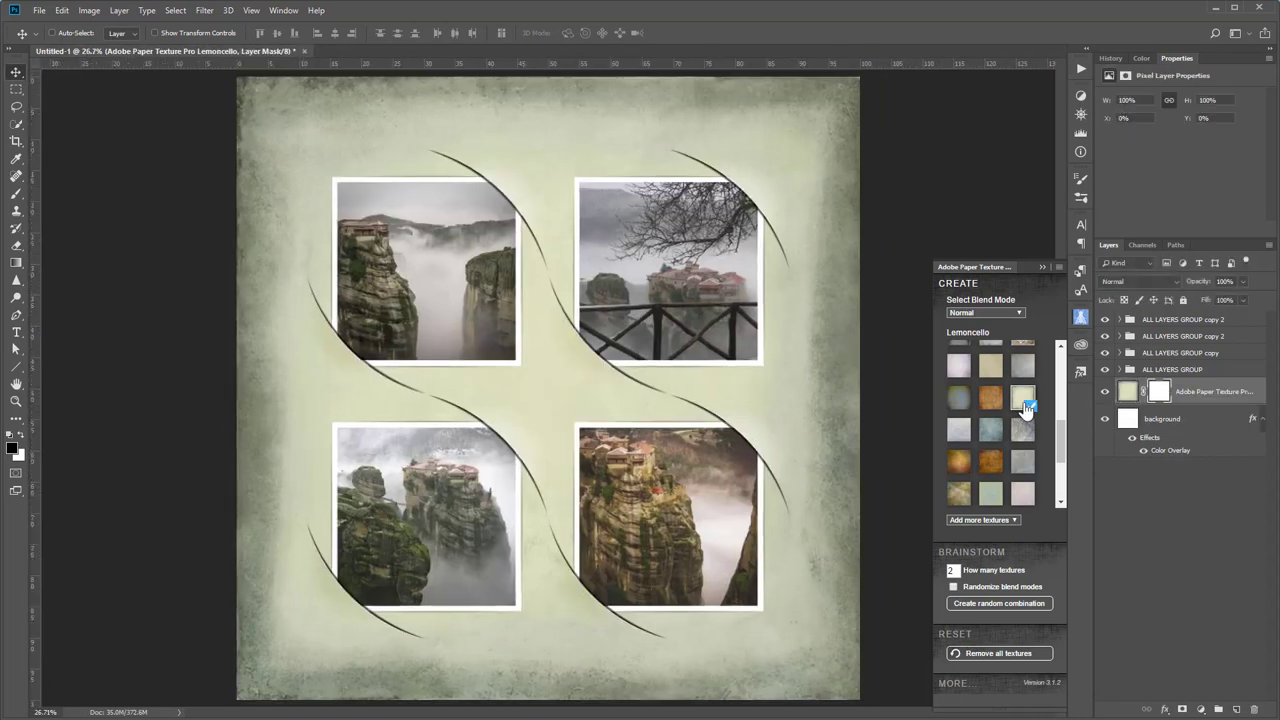
{"action": "left_click", "coordinate": [999, 655]}
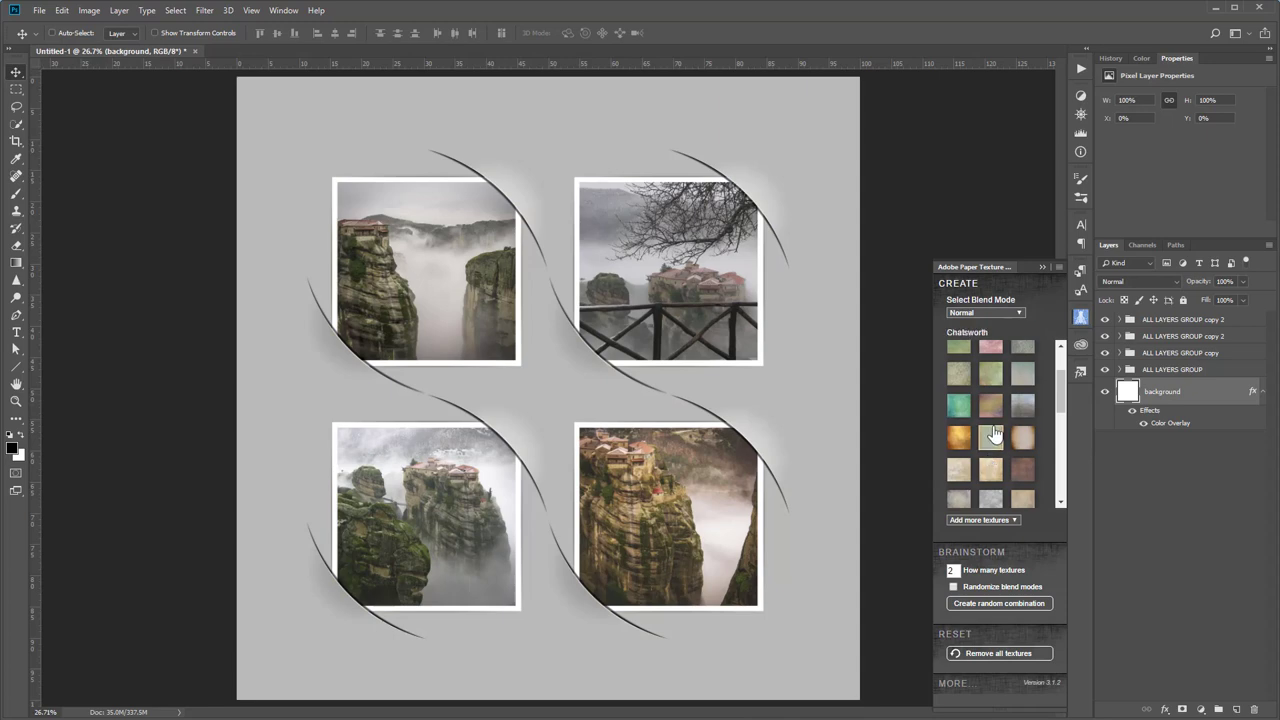
- Try the 2014_Versailles paper texture, then remove it again
{"action": "left_click", "coordinate": [964, 384]}
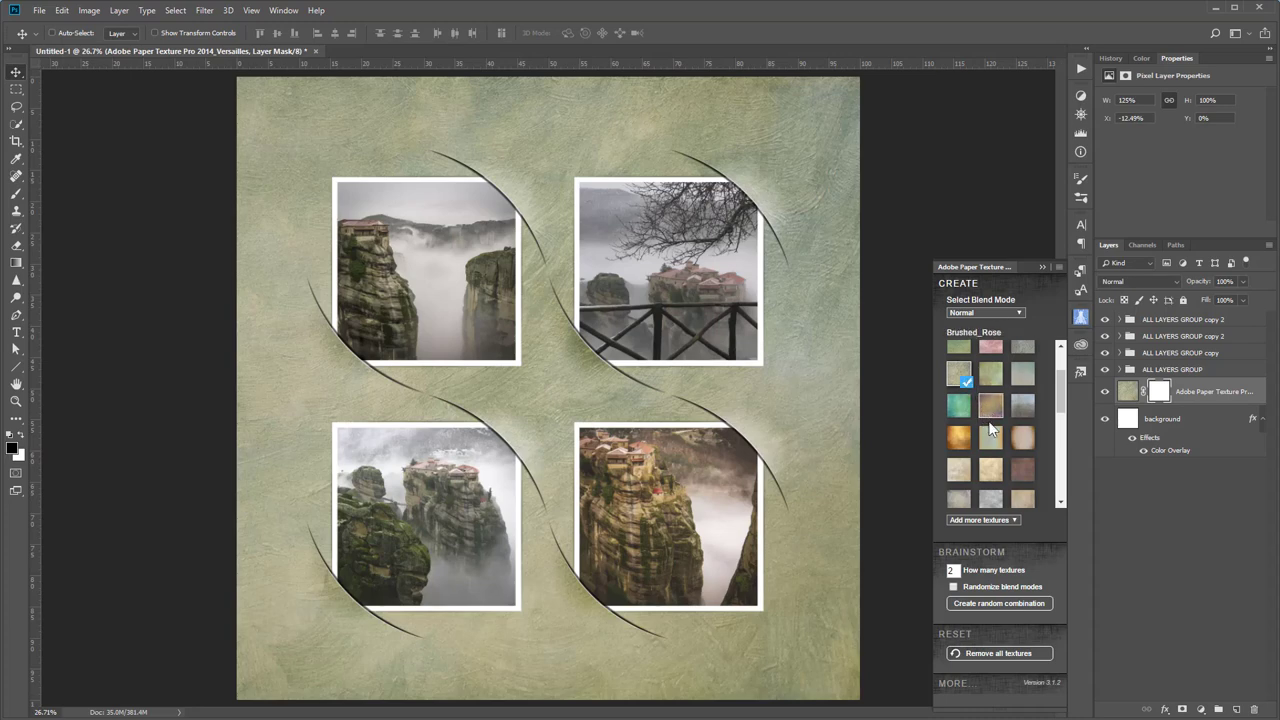
{"action": "left_click", "coordinate": [1000, 654]}
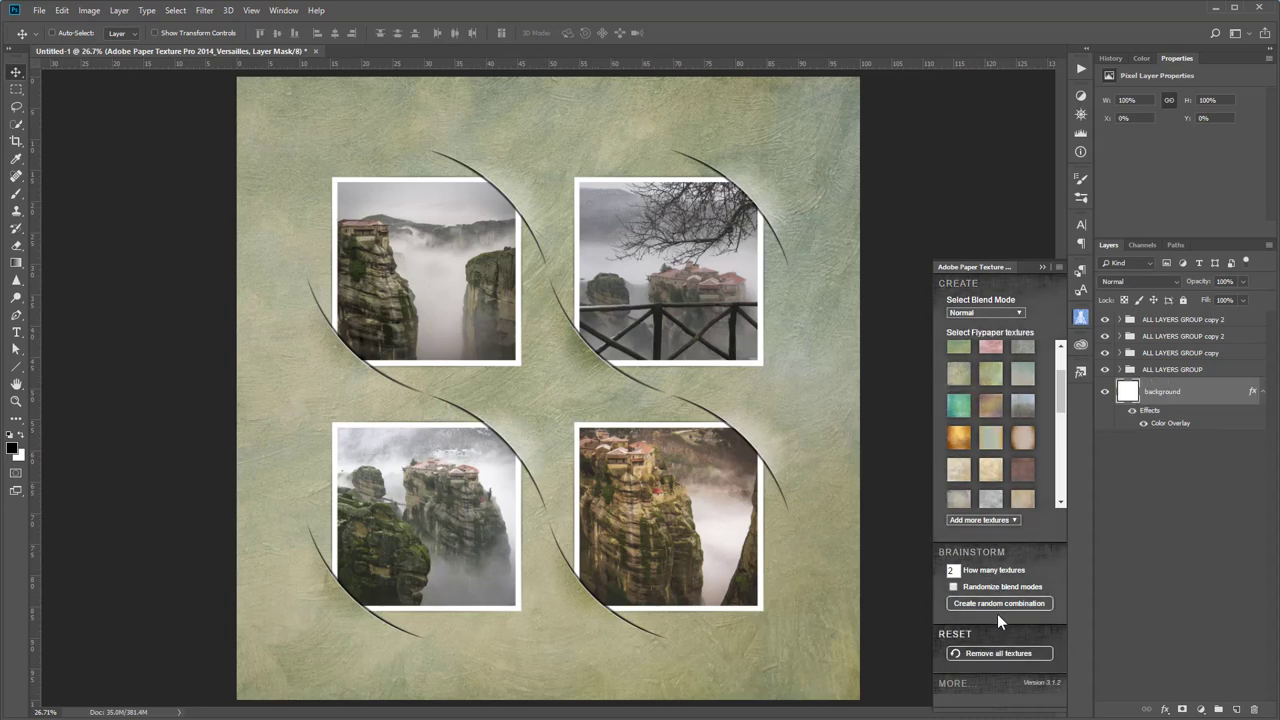
{"action": "scroll", "coordinate": [1000, 466], "scroll_direction": "down", "scroll_amount": 2}
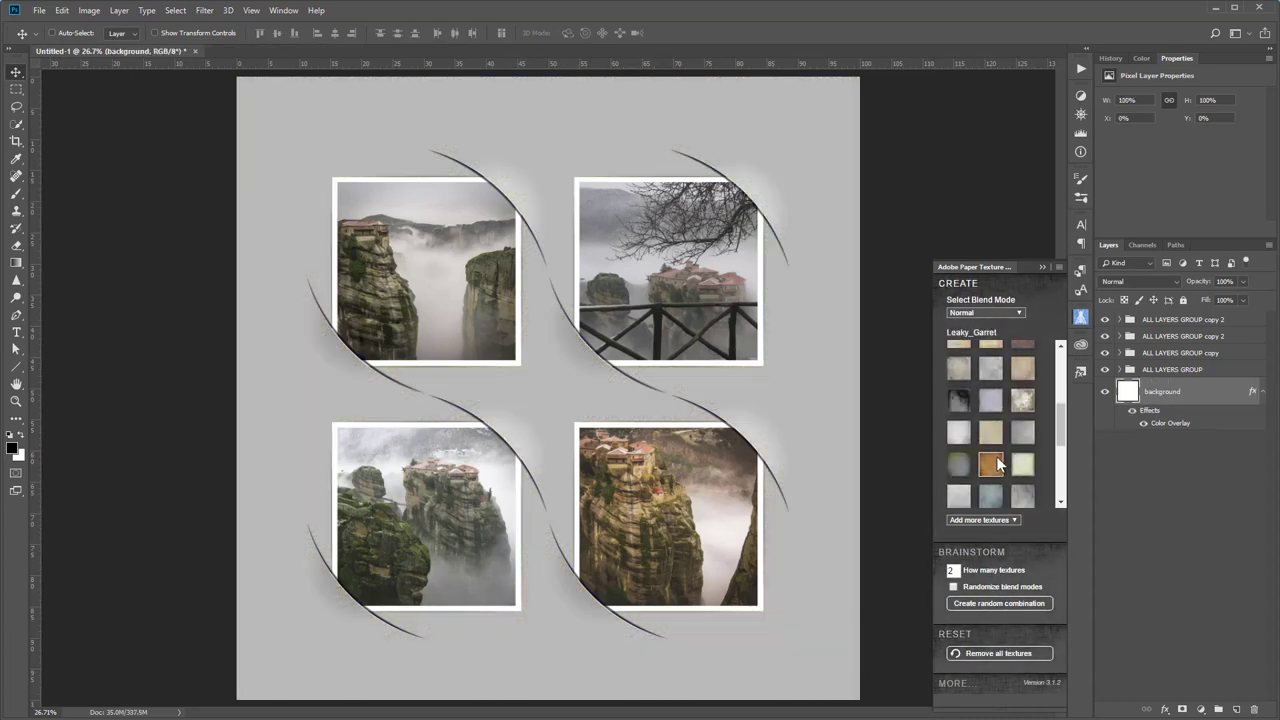
- Apply the Lyme_Fossil paper texture and set the top texture layer to Soft Light
{"action": "left_click", "coordinate": [1001, 493]}
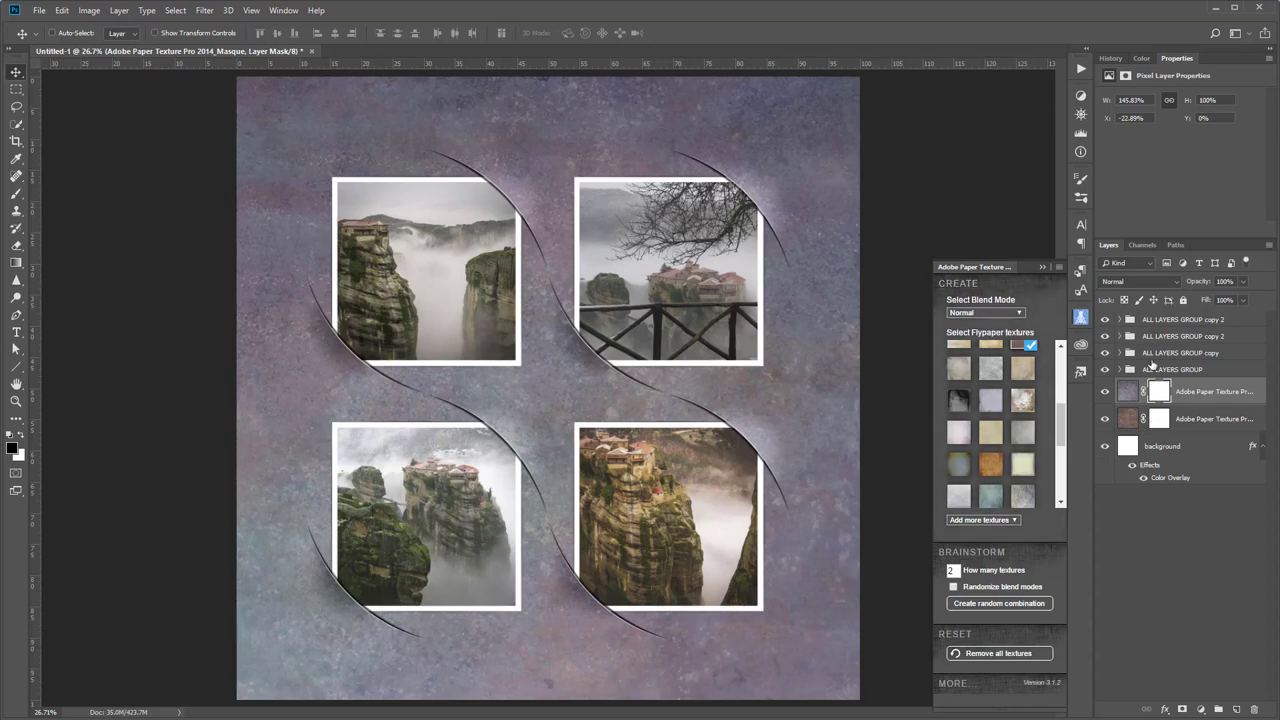
{"action": "left_click", "coordinate": [1138, 284]}
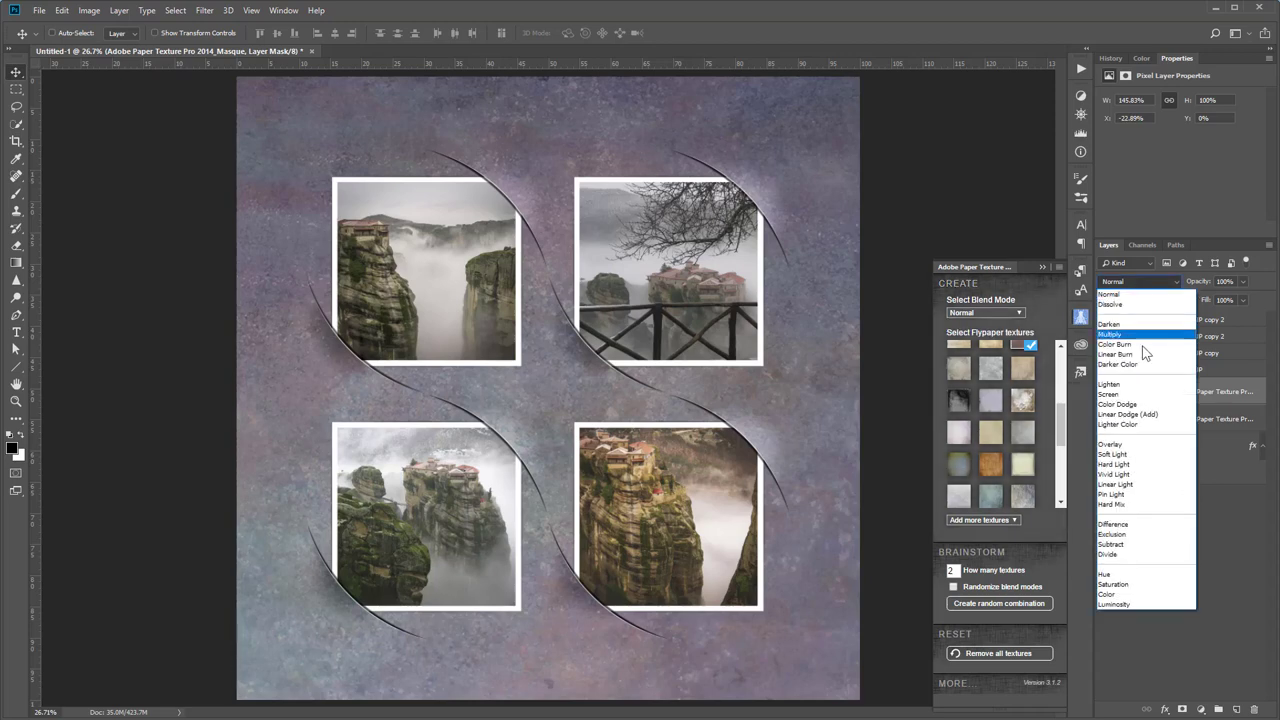
{"action": "left_click", "coordinate": [1127, 463]}
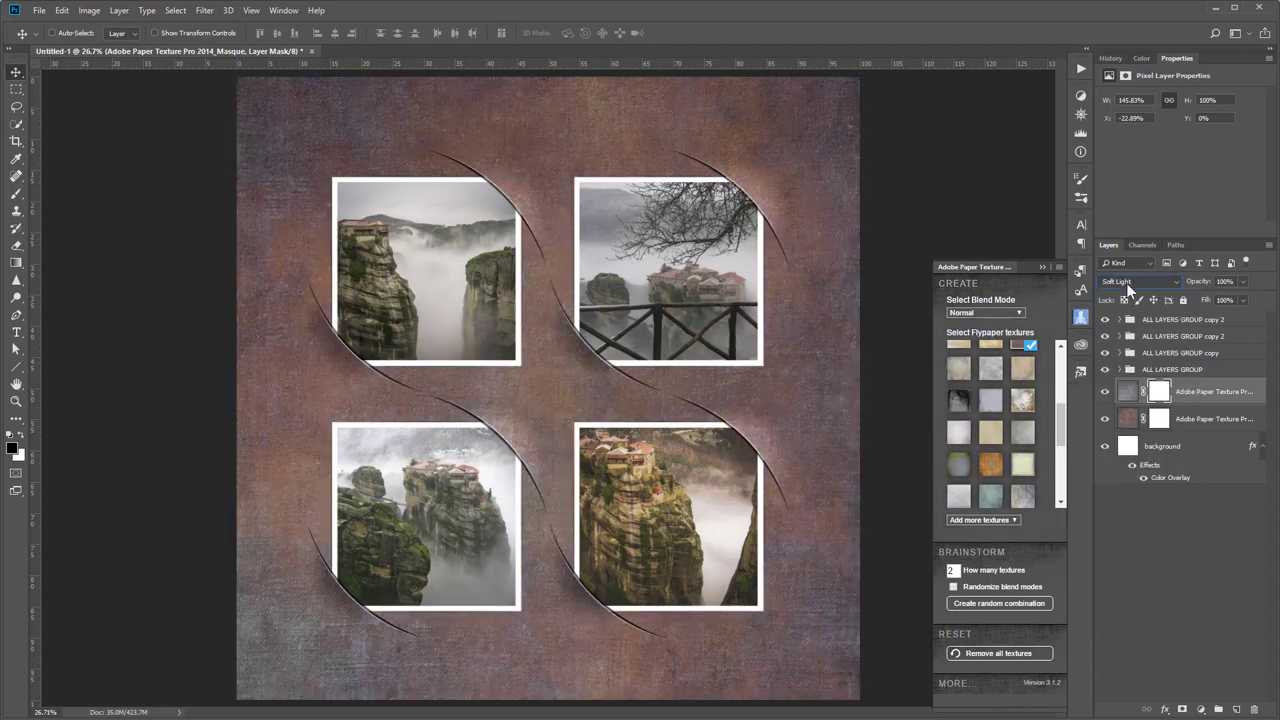
- Reduce the lower paper texture layer's opacity to 62%
{"action": "scroll", "coordinate": [1126, 280], "scroll_direction": "down", "scroll_amount": 1}
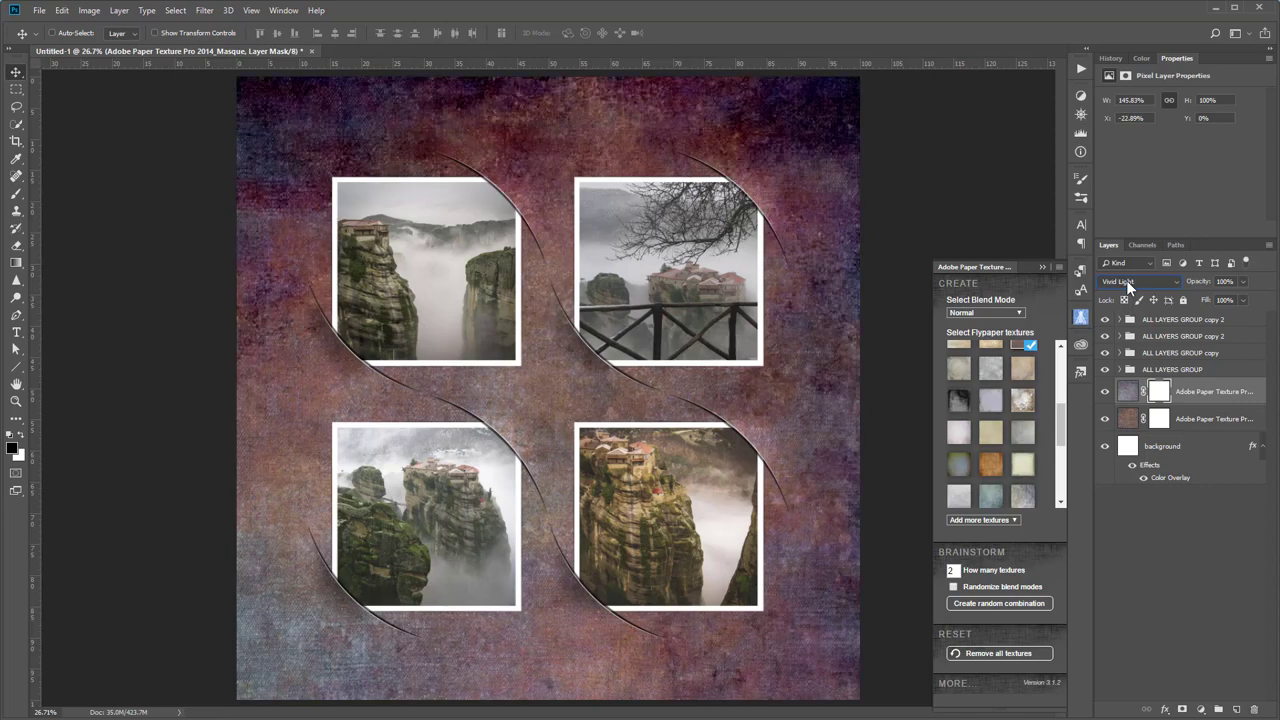
{"action": "scroll", "coordinate": [1126, 280], "scroll_direction": "up", "scroll_amount": 2}
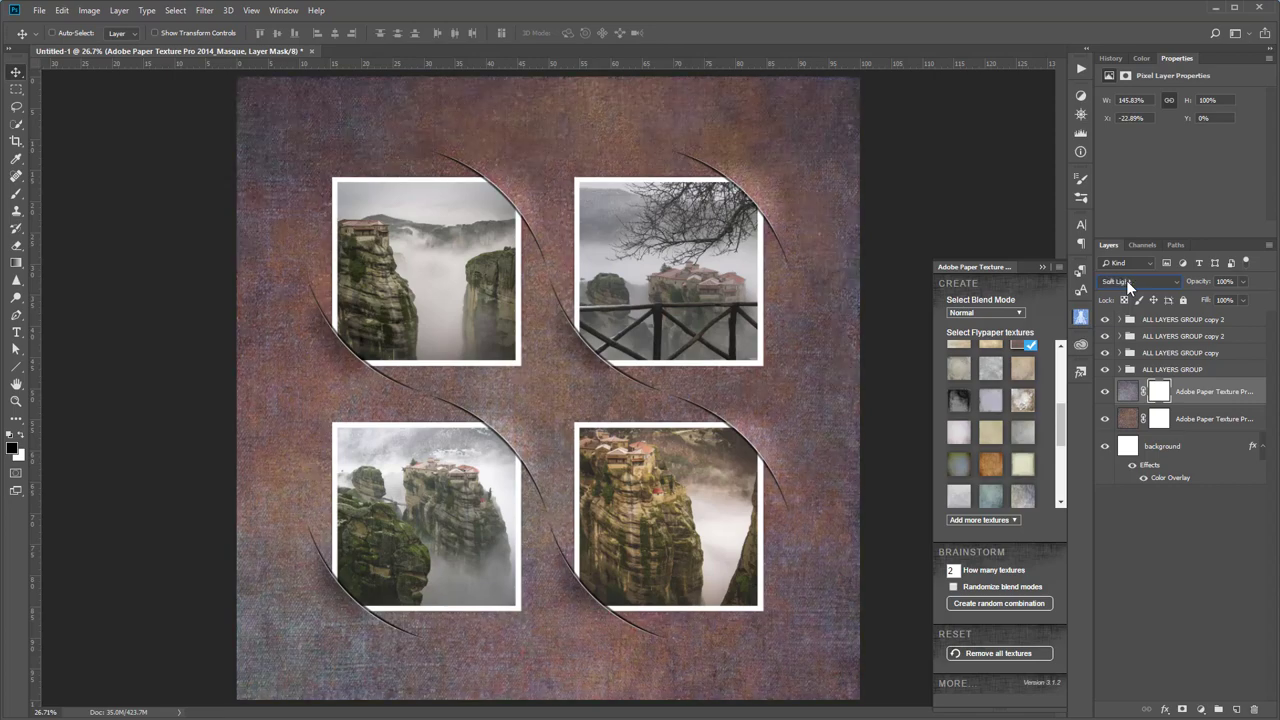
{"action": "scroll", "coordinate": [1126, 280], "scroll_direction": "up", "scroll_amount": 1}
{"action": "left_click", "coordinate": [1236, 420]}
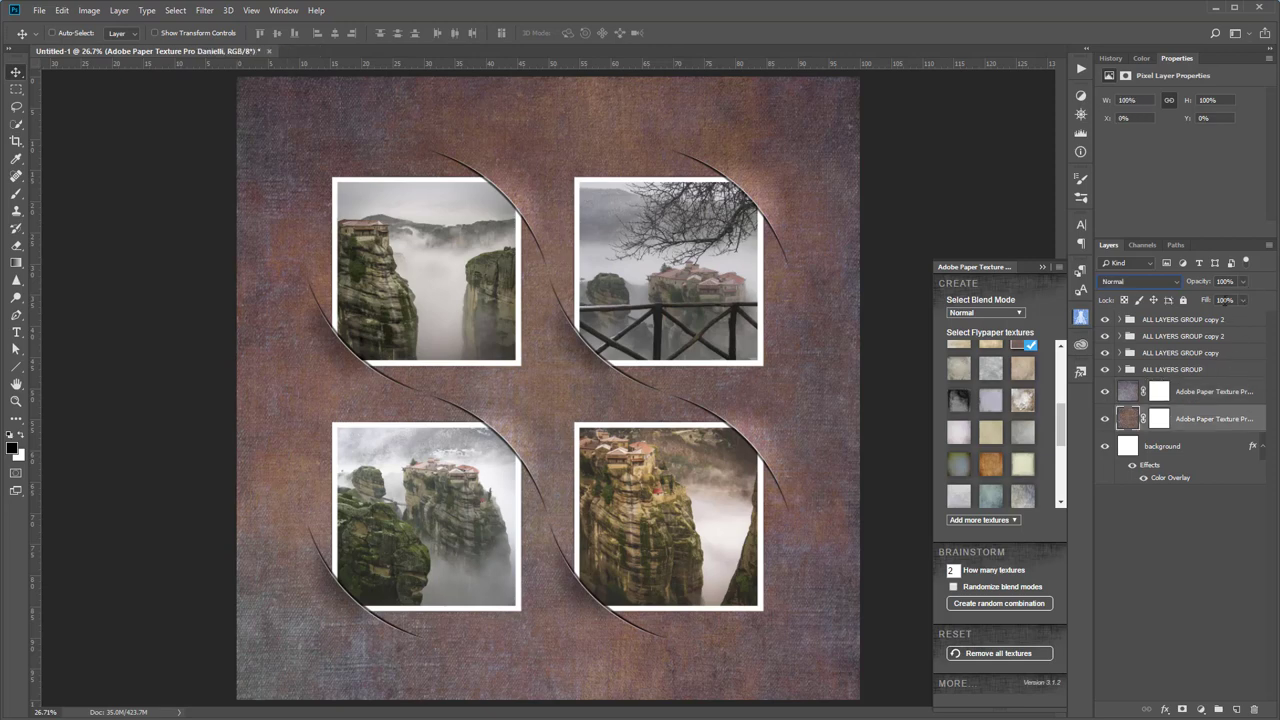
{"action": "left_click", "coordinate": [1203, 297]}
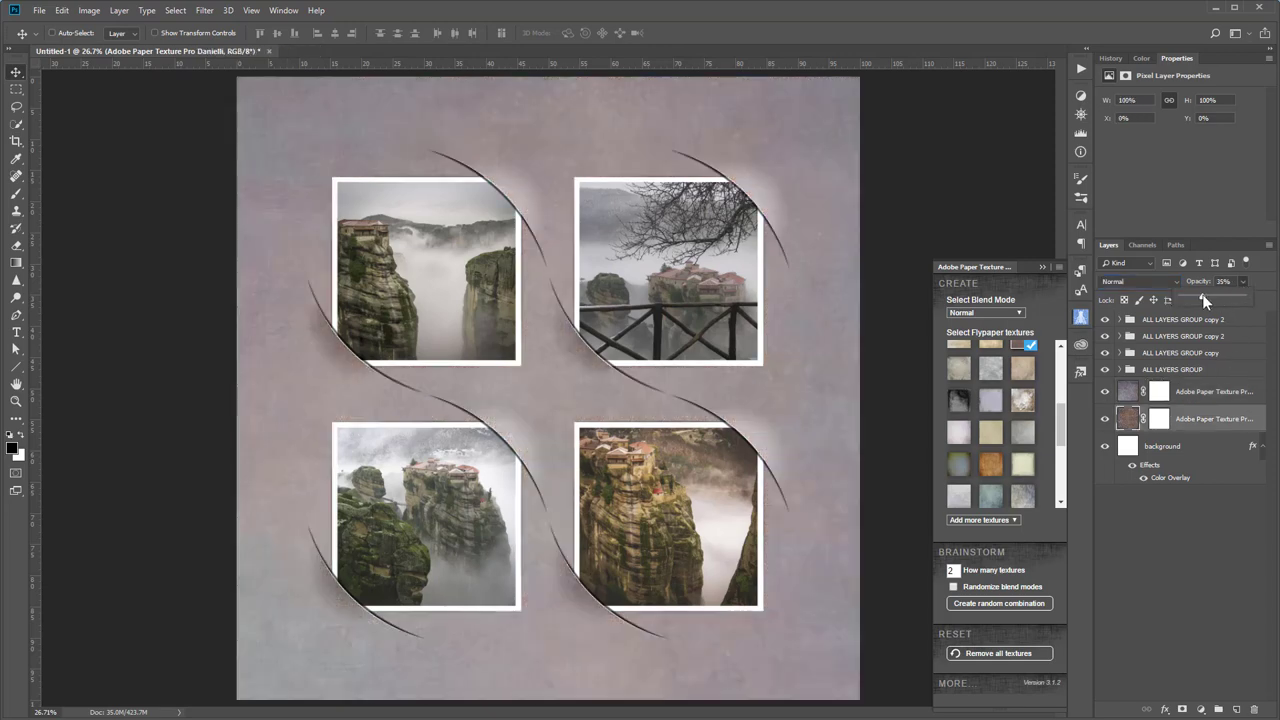
{"action": "left_click_drag", "start_coordinate": [1219, 293], "coordinate": [1220, 293]}
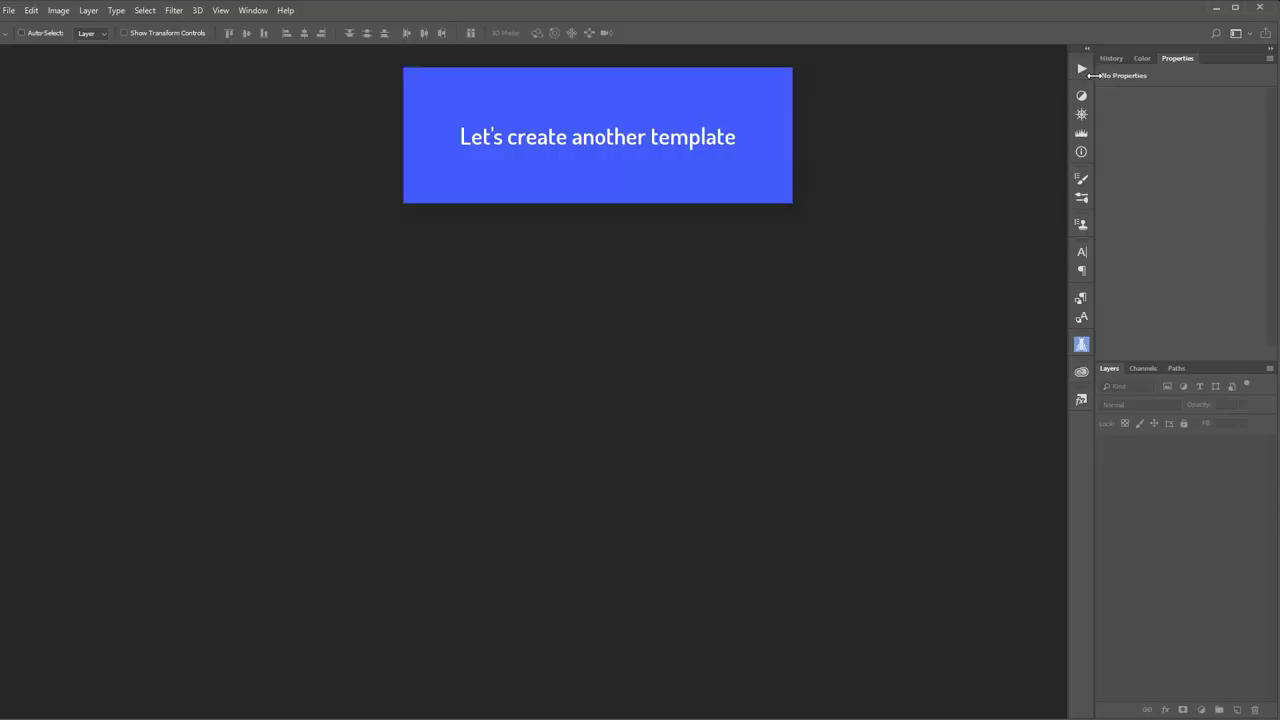
- Run the Diamond shape '4 STRAIGHT slits' action, accepting all default prompts
{"action": "left_click", "coordinate": [1079, 70]}
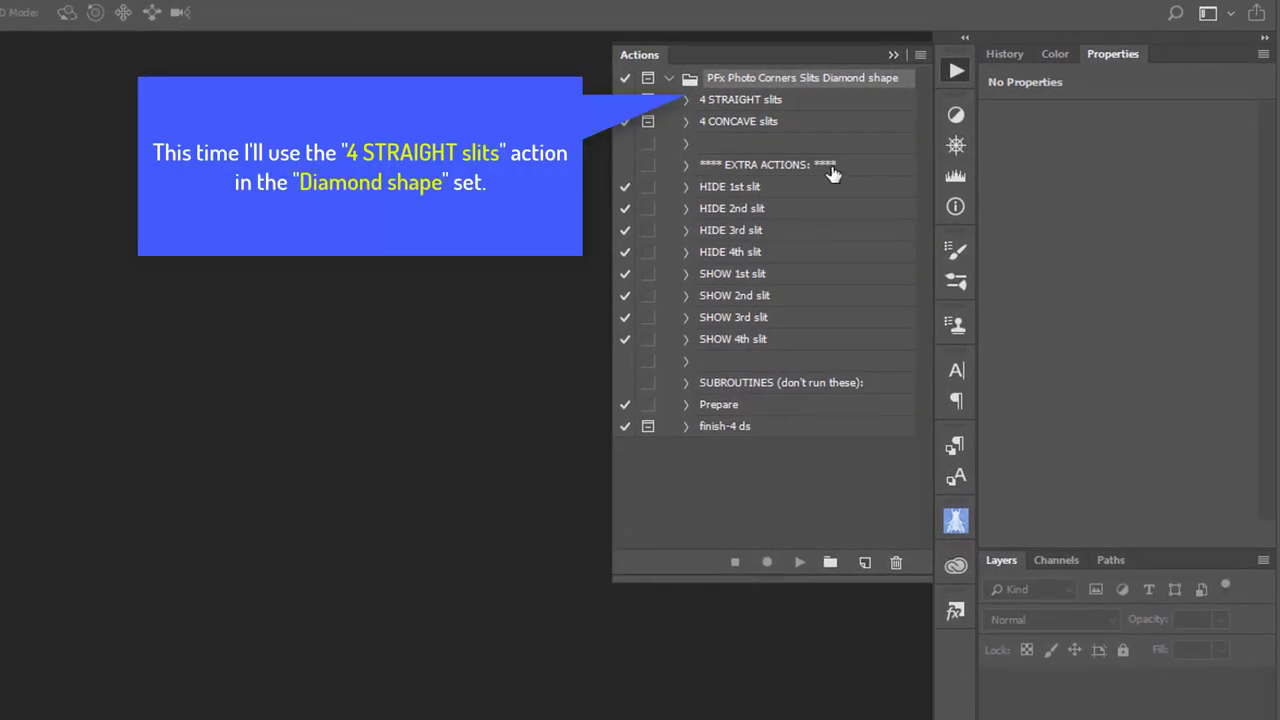
{"action": "left_click", "coordinate": [763, 104]}
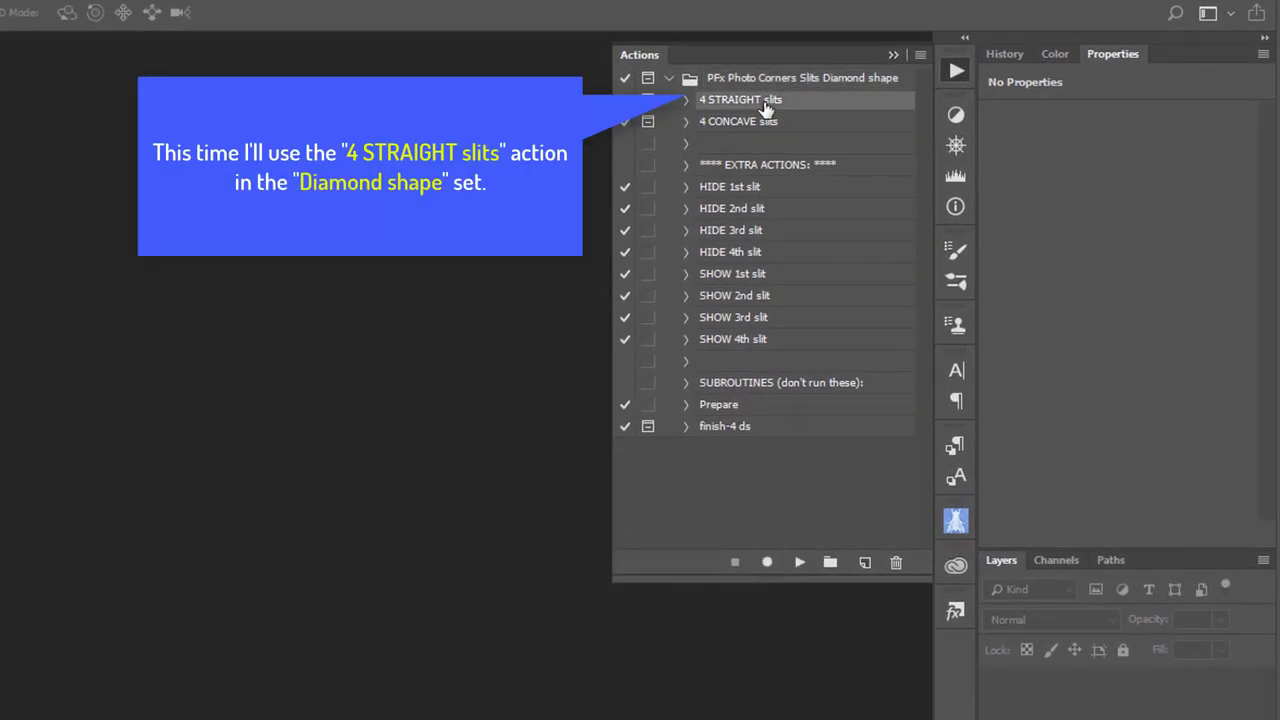
{"action": "left_click", "coordinate": [799, 562]}
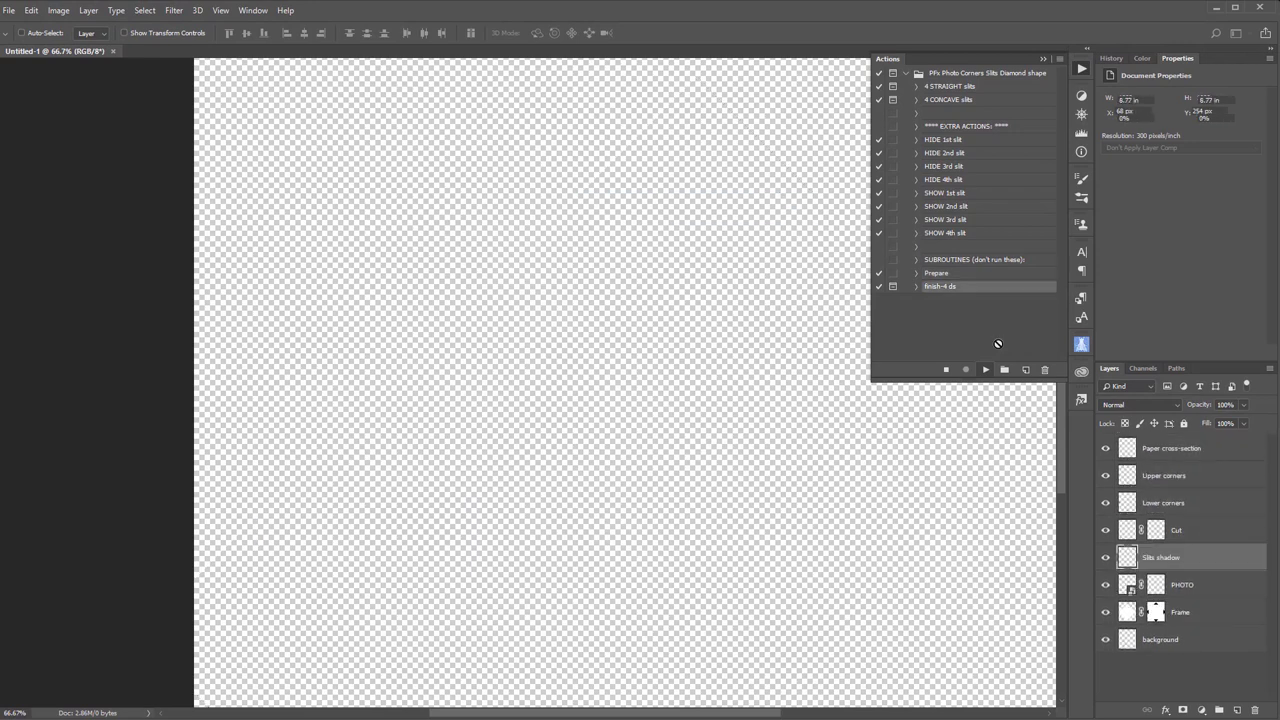
{"action": "key", "text": "Return"}
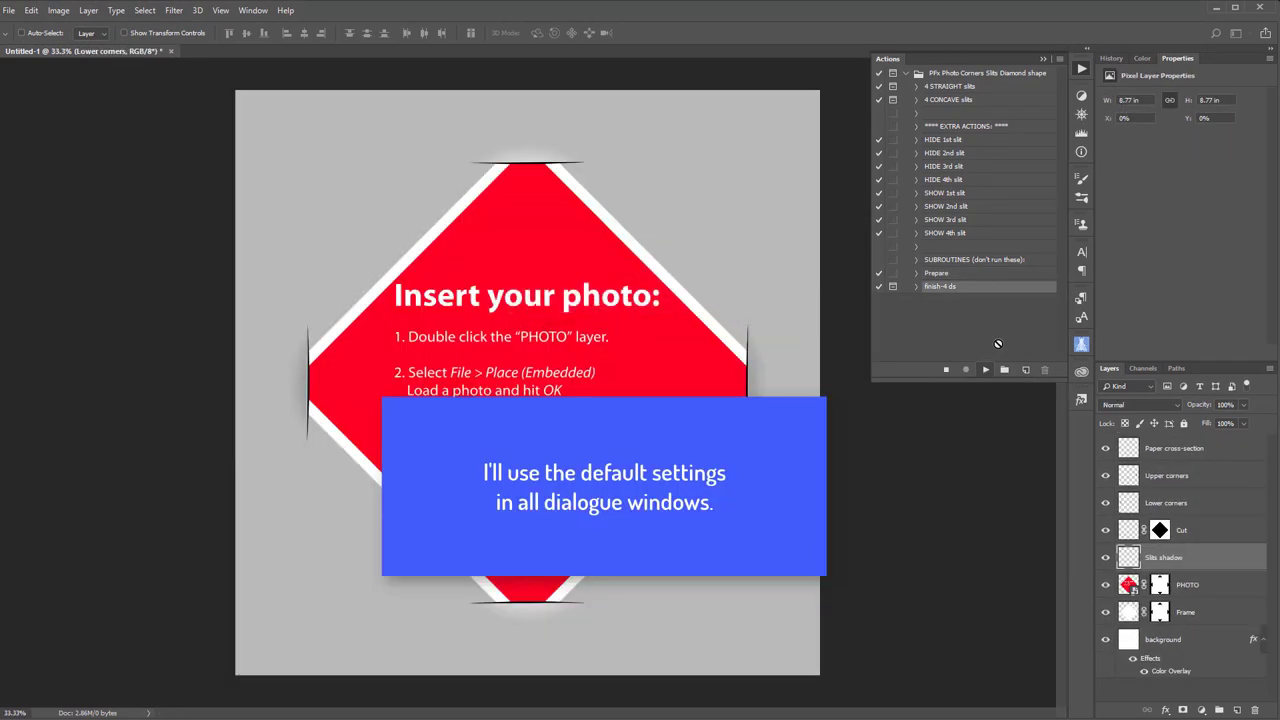
{"action": "key", "text": "Return"}
{"action": "key", "text": "Return"}
{"action": "key", "text": "Return"}
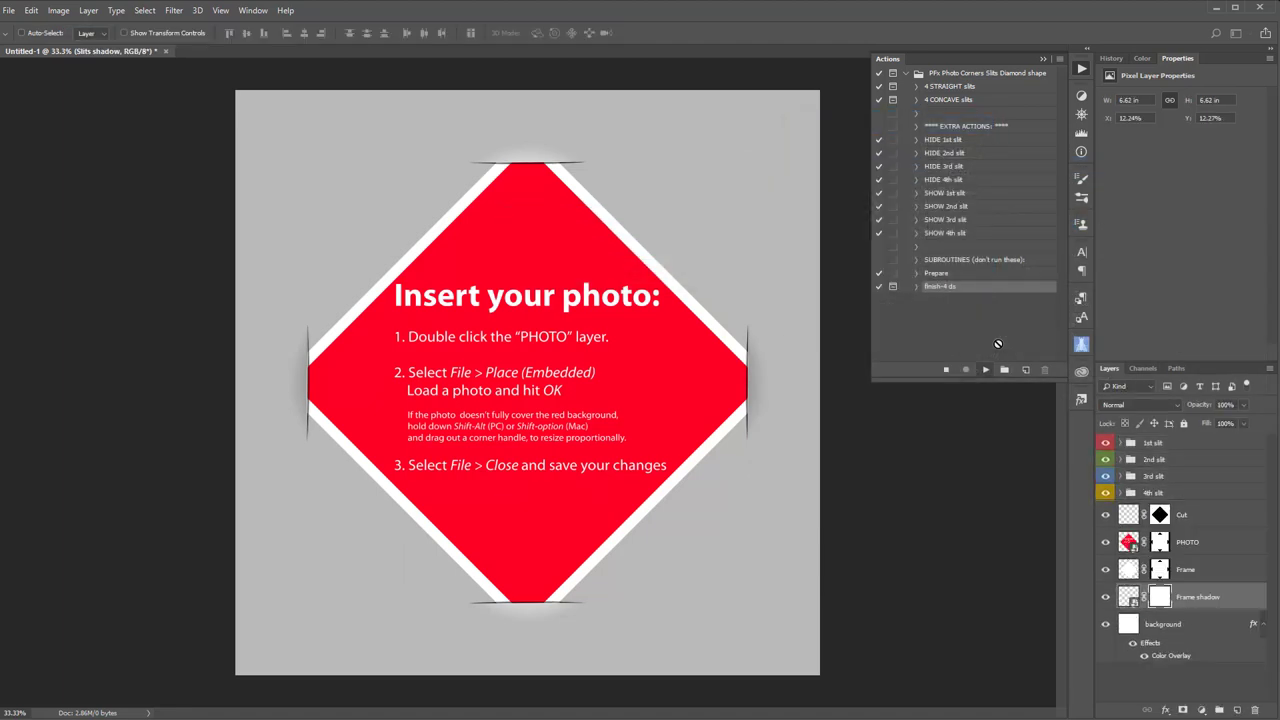
{"action": "key", "text": "Return"}
{"action": "key", "text": "Return"}
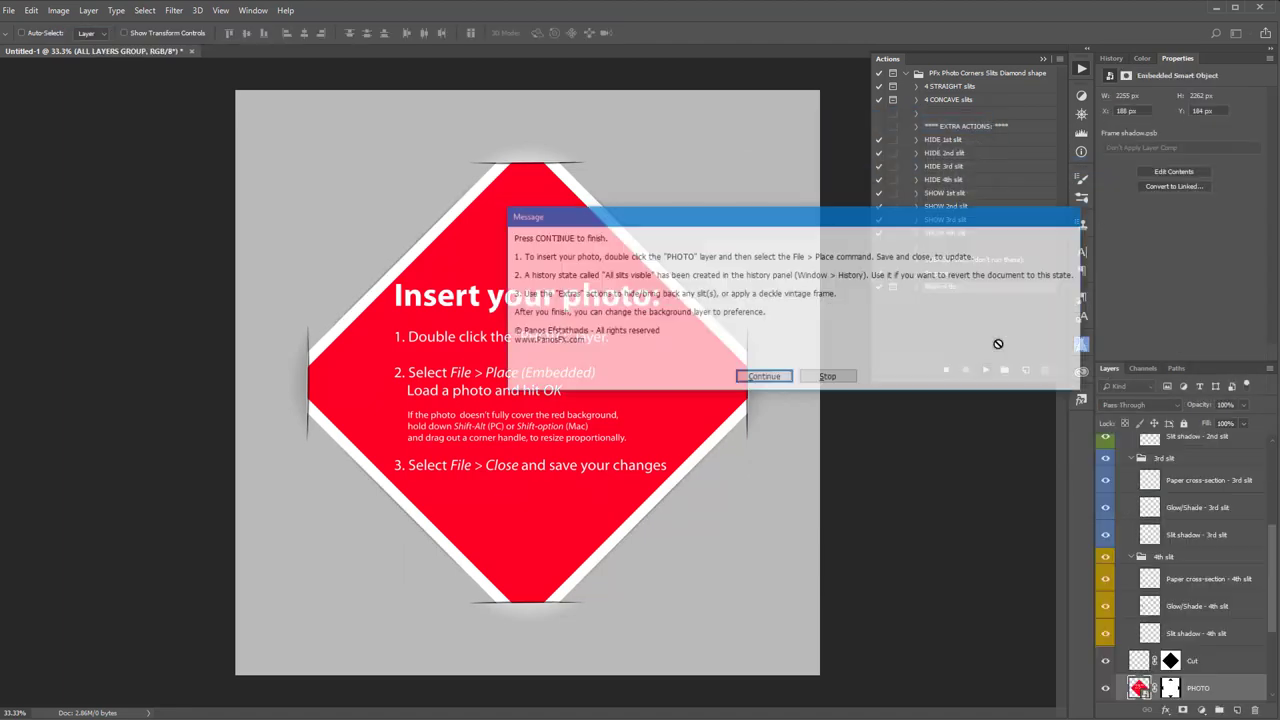
{"action": "key", "text": "Return"}
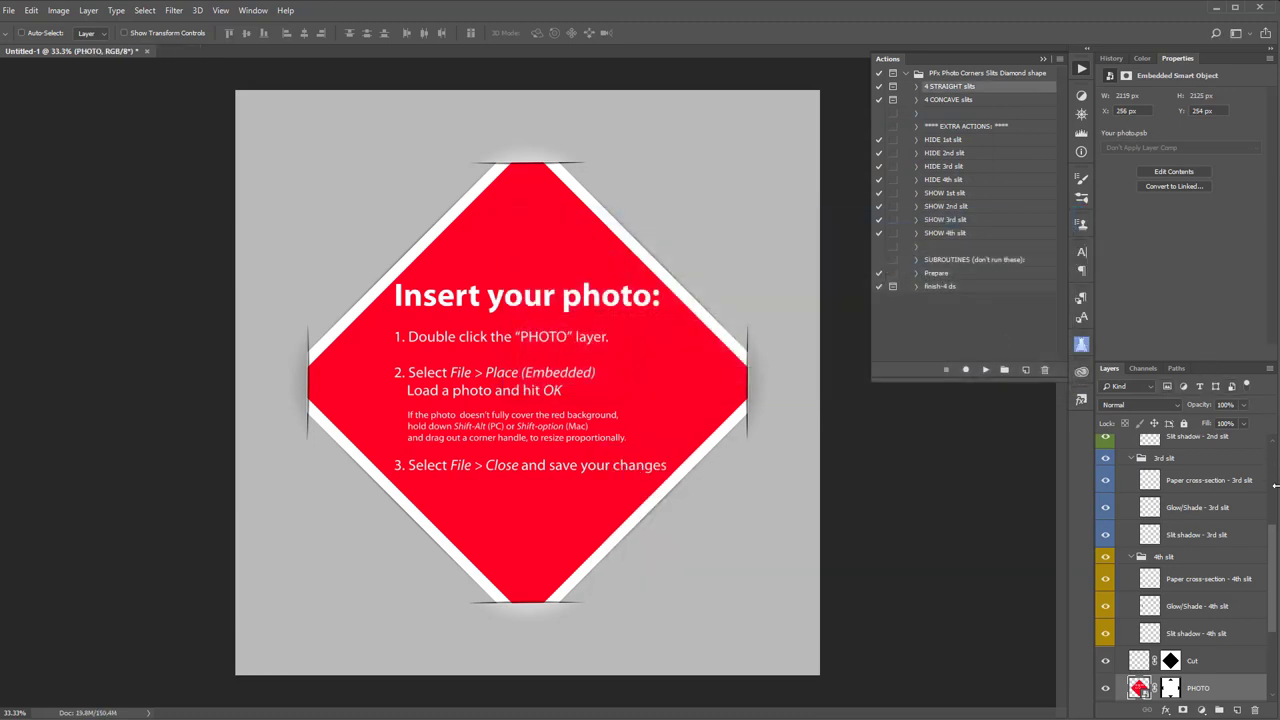
- Collapse the four slit groups and Frame shadow filters, then select the background layer
{"action": "scroll", "coordinate": [1180, 540], "scroll_direction": "up", "scroll_amount": 10}
{"action": "left_click", "coordinate": [1131, 459]}
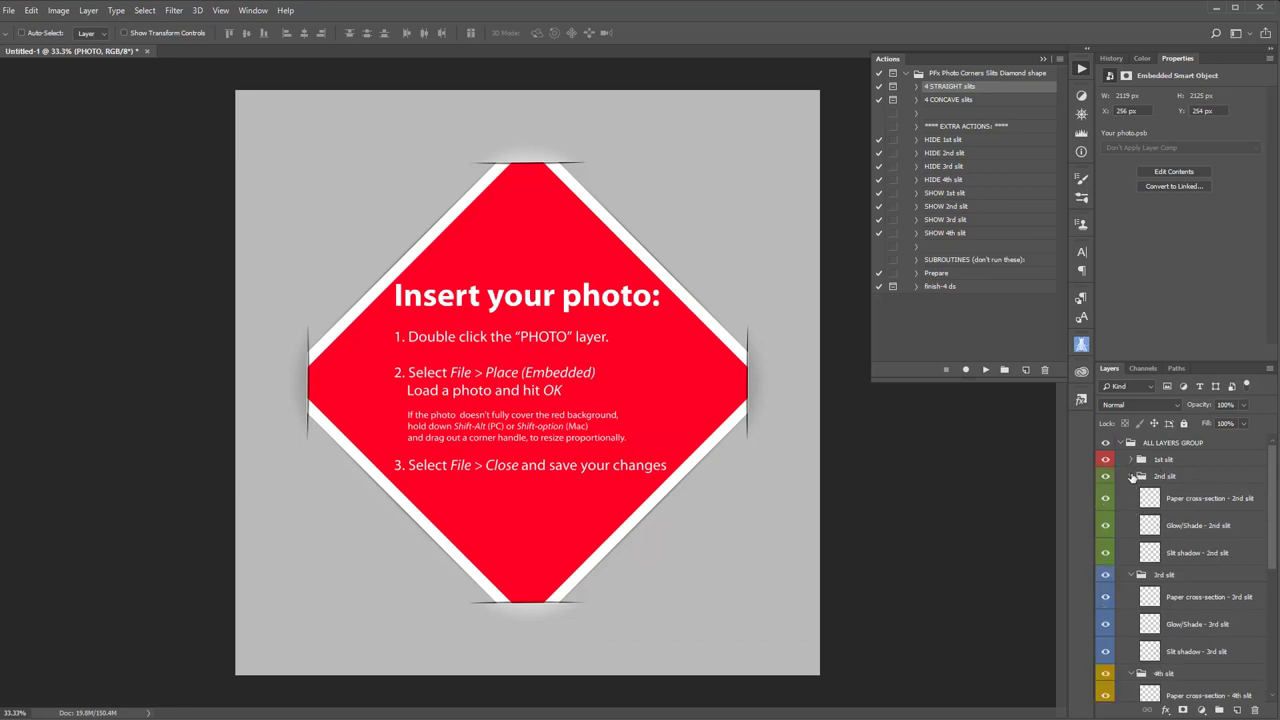
{"action": "left_click", "coordinate": [1131, 476]}
{"action": "left_click", "coordinate": [1133, 510]}
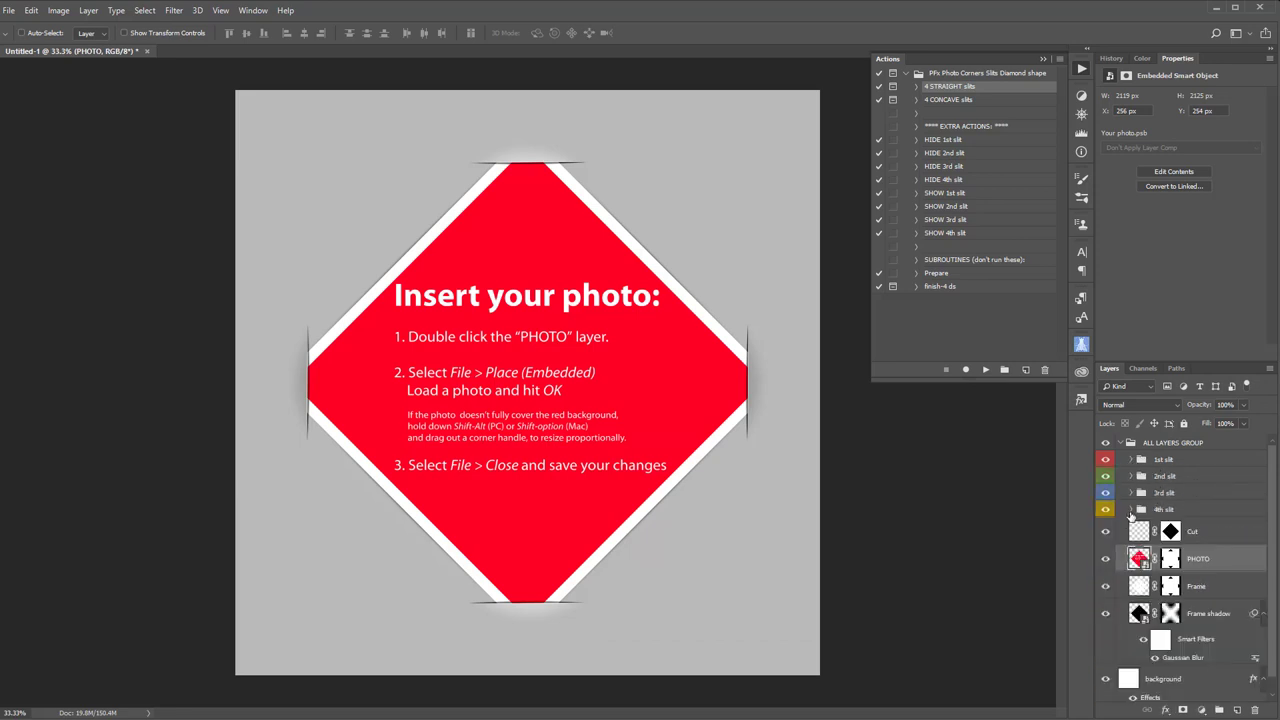
{"action": "left_click", "coordinate": [1263, 614]}
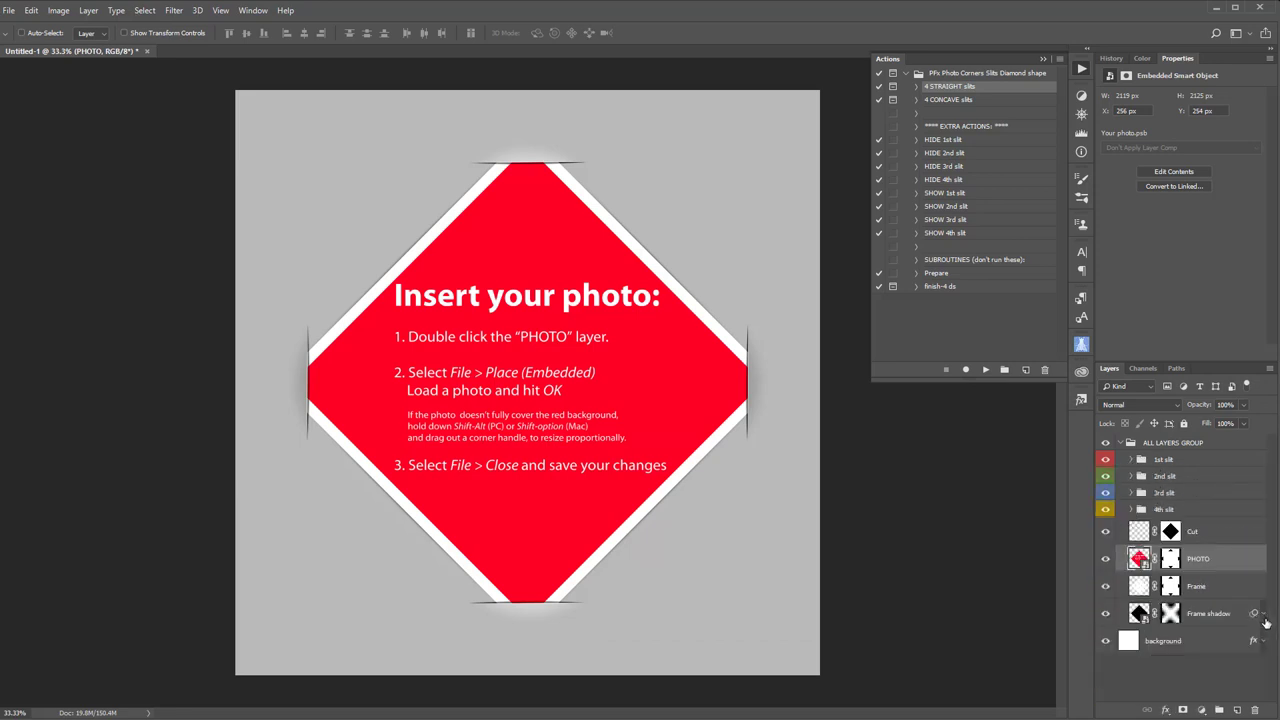
{"action": "left_click", "coordinate": [1194, 643]}
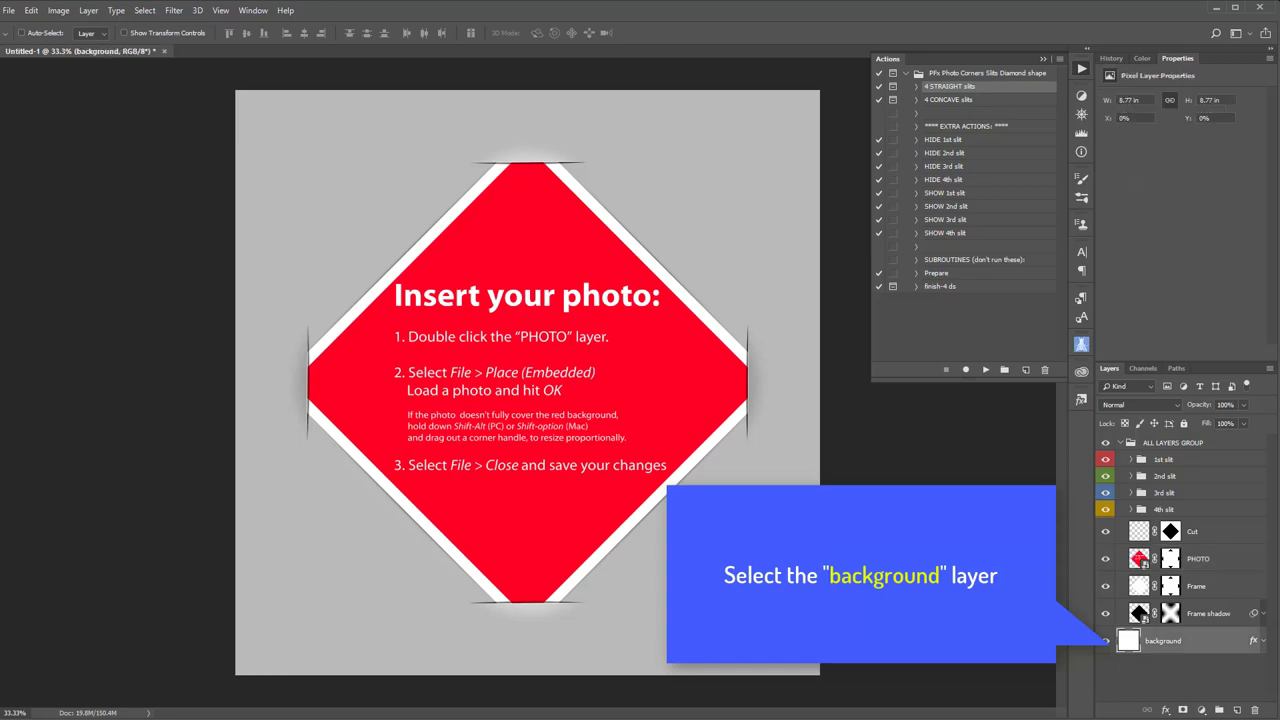
- Set the canvas size to 200 percent width and 200 percent height
{"action": "left_click", "coordinate": [22, 32]}
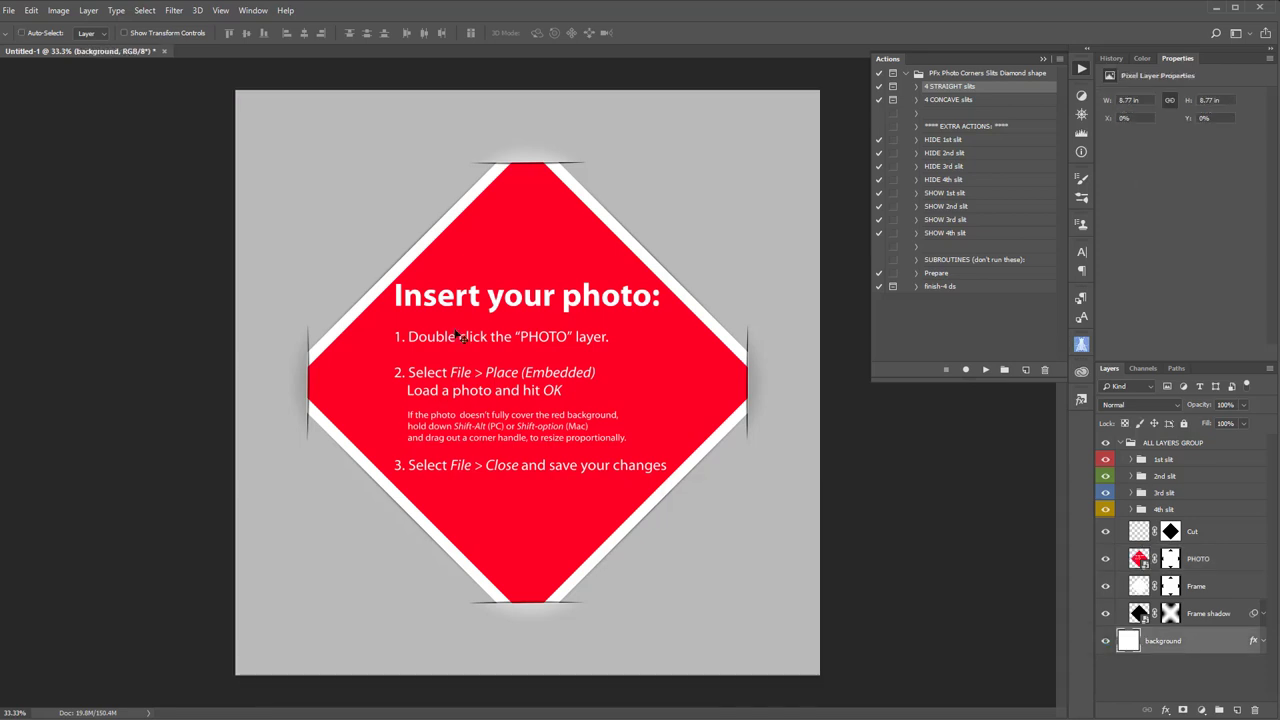
{"action": "left_click", "coordinate": [59, 11]}
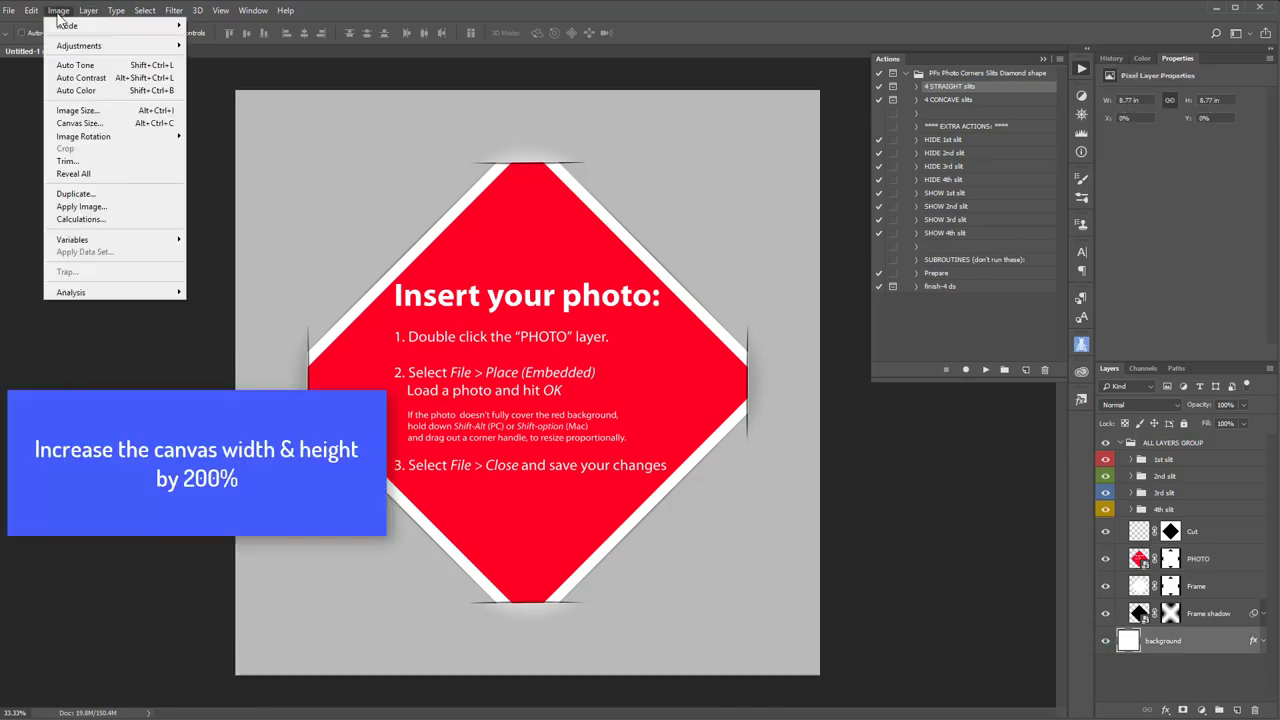
{"action": "left_click", "coordinate": [91, 124]}
{"action": "left_click", "coordinate": [586, 255]}
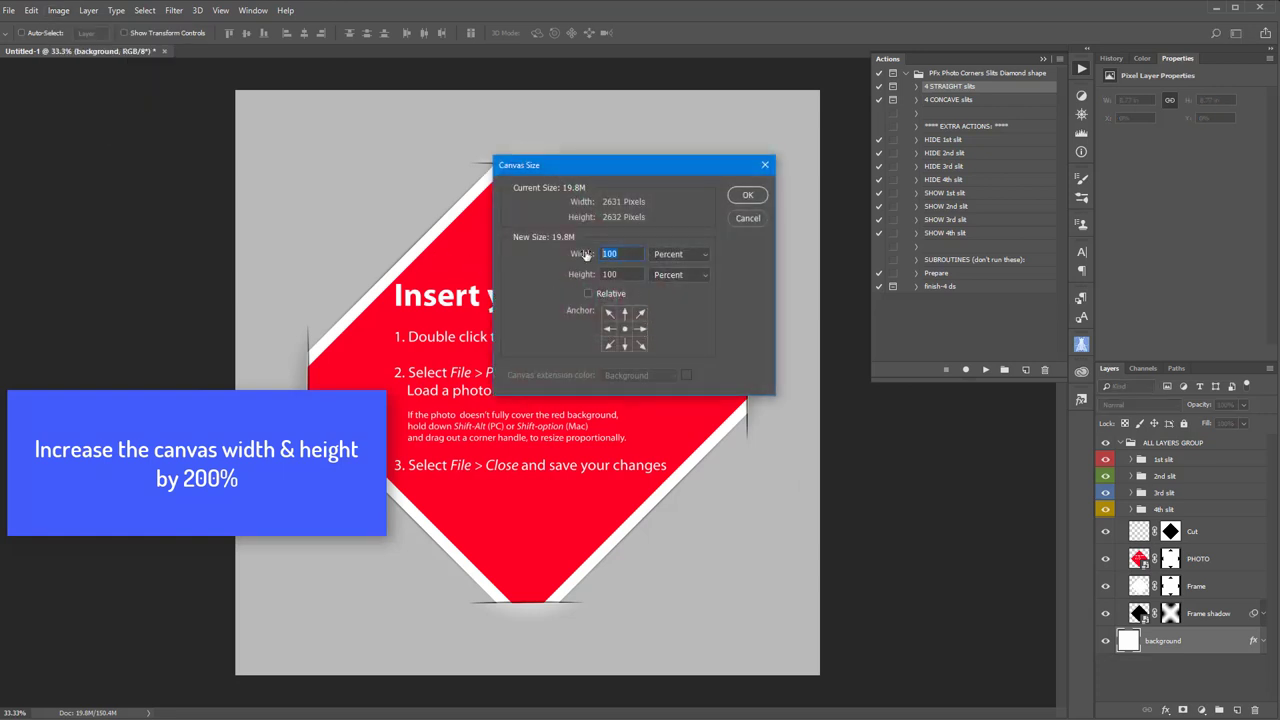
{"action": "type", "text": "200"}
{"action": "key", "text": "Tab"}
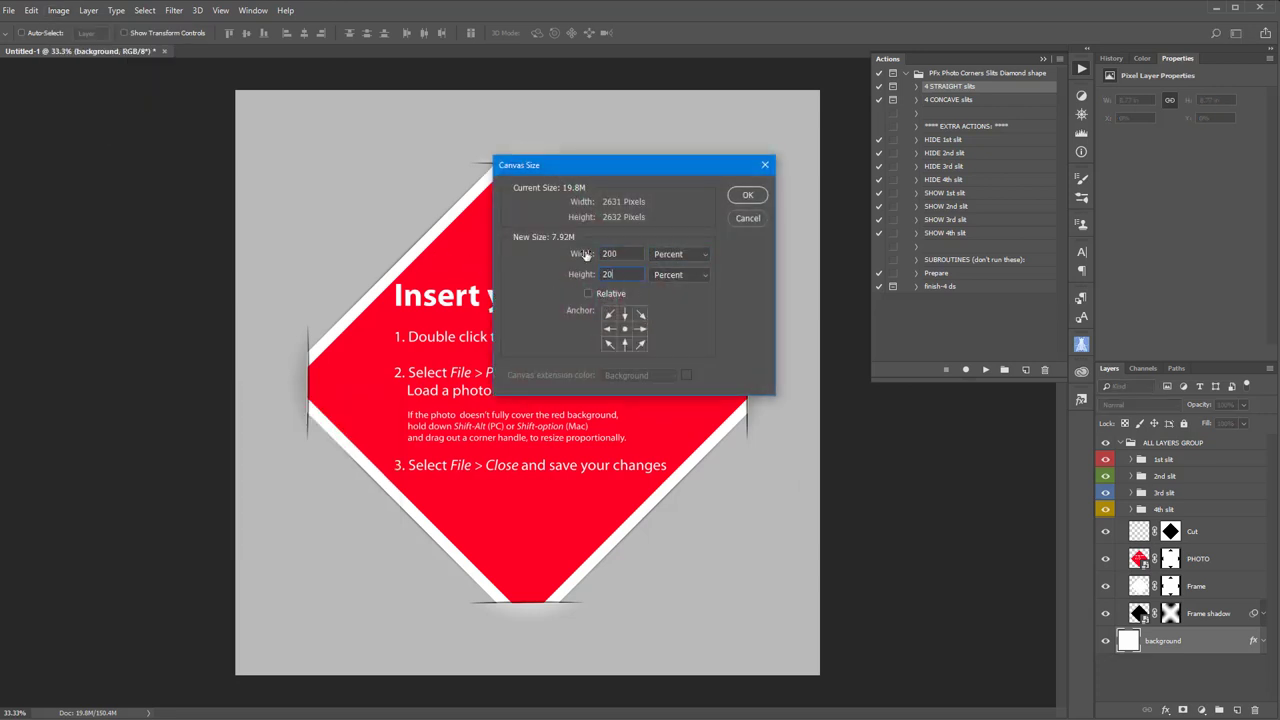
{"action": "type", "text": "200"}
{"action": "key", "text": "Return"}
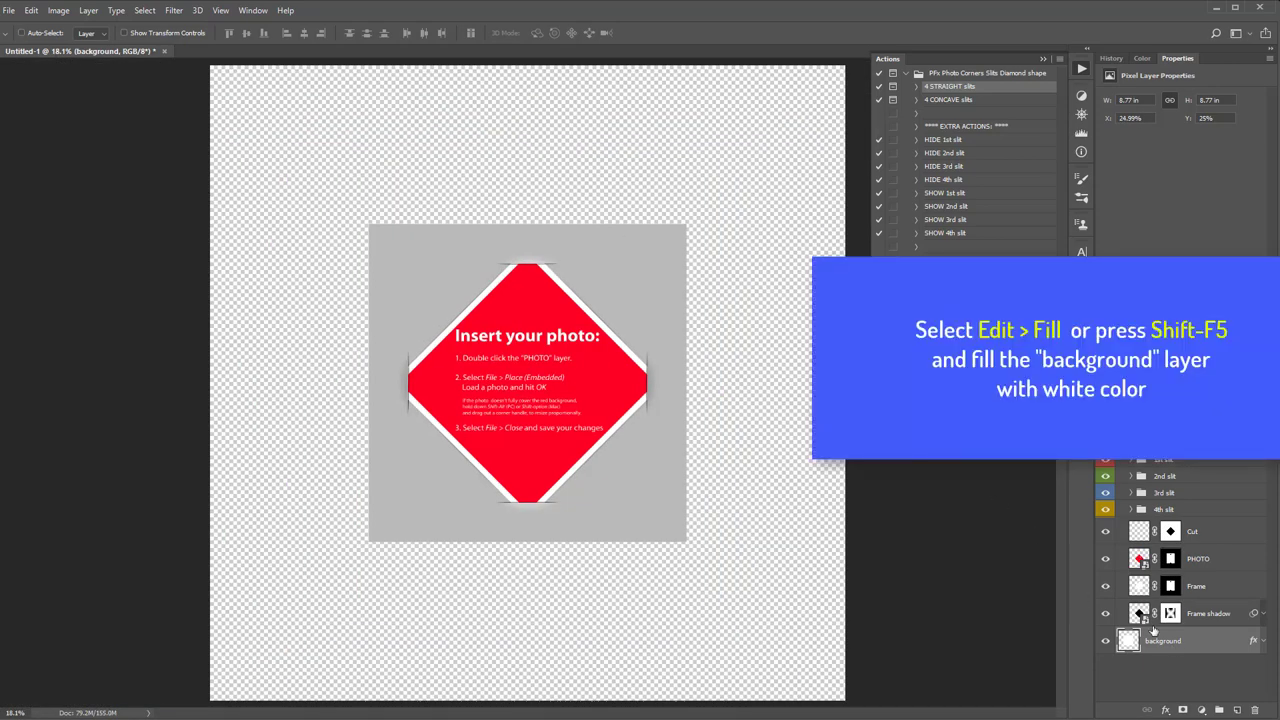
- Fill the background layer with White using Edit > Fill
{"action": "left_click", "coordinate": [34, 11]}
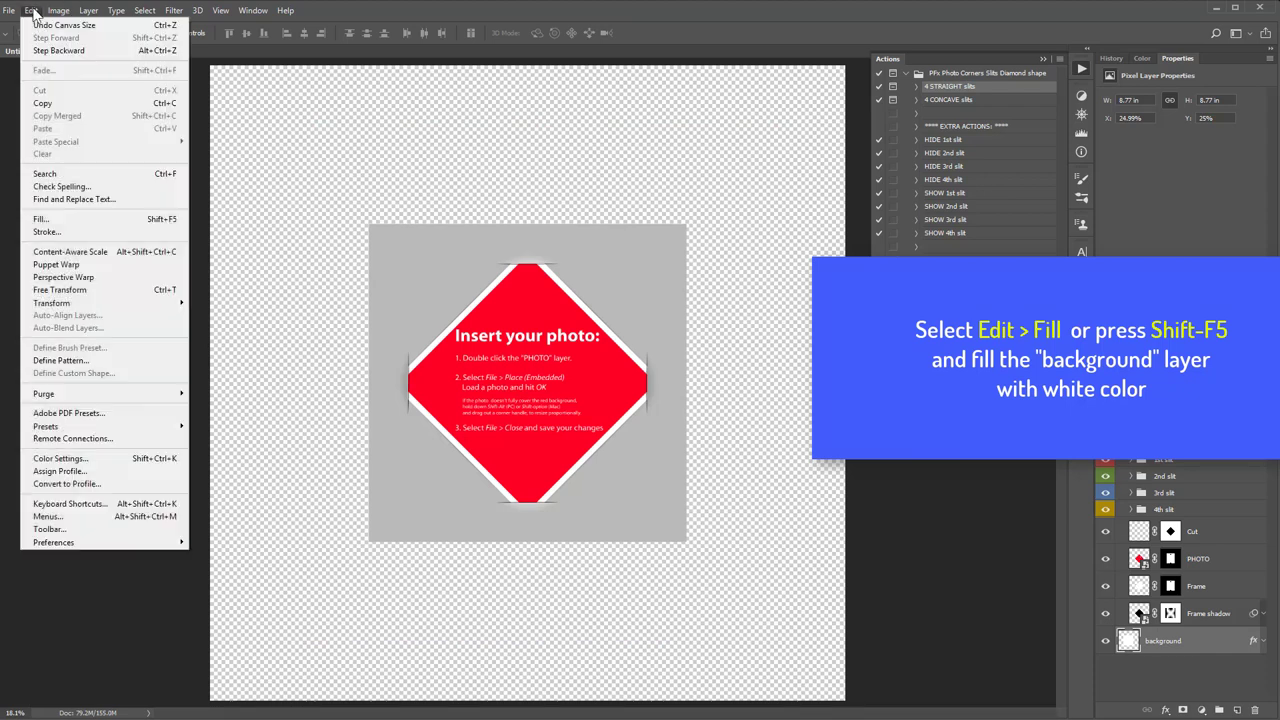
{"action": "left_click", "coordinate": [70, 218]}
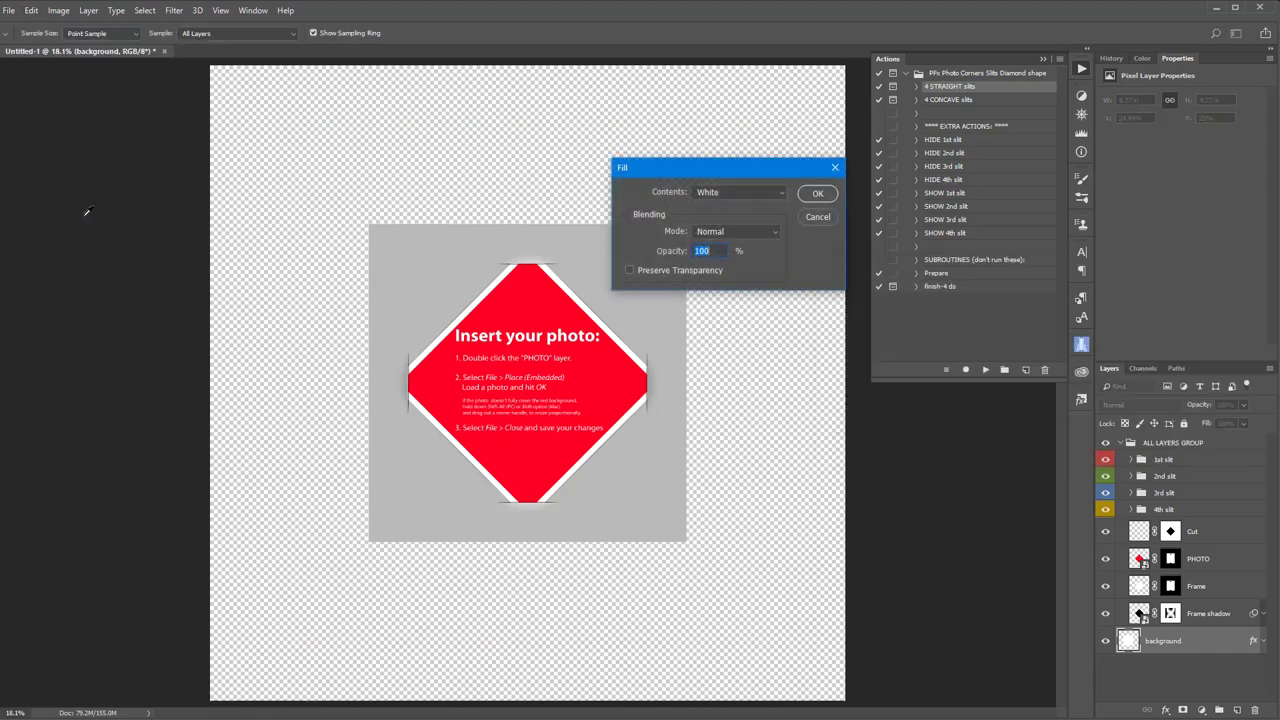
{"action": "left_click", "coordinate": [818, 195]}
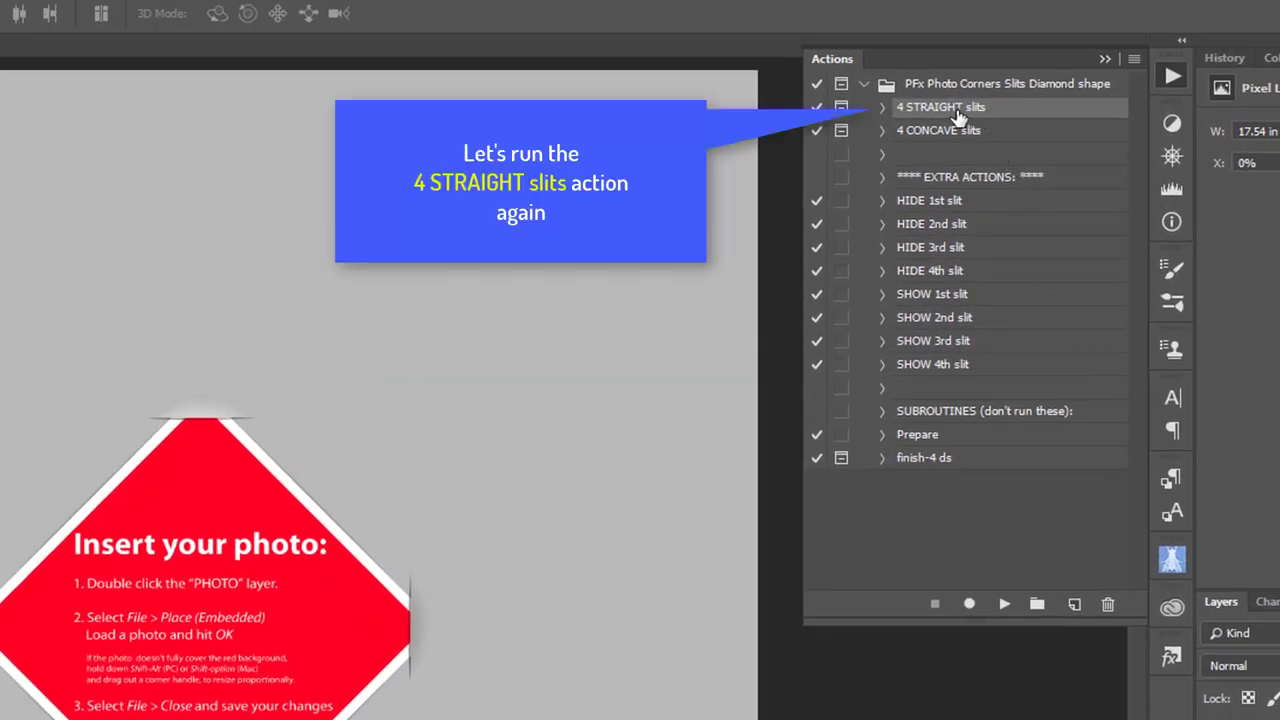
- Run the 4 STRAIGHT slits action at 1000 px, with 65% shadow opacity and 5 px blur
{"action": "left_click", "coordinate": [1005, 607]}
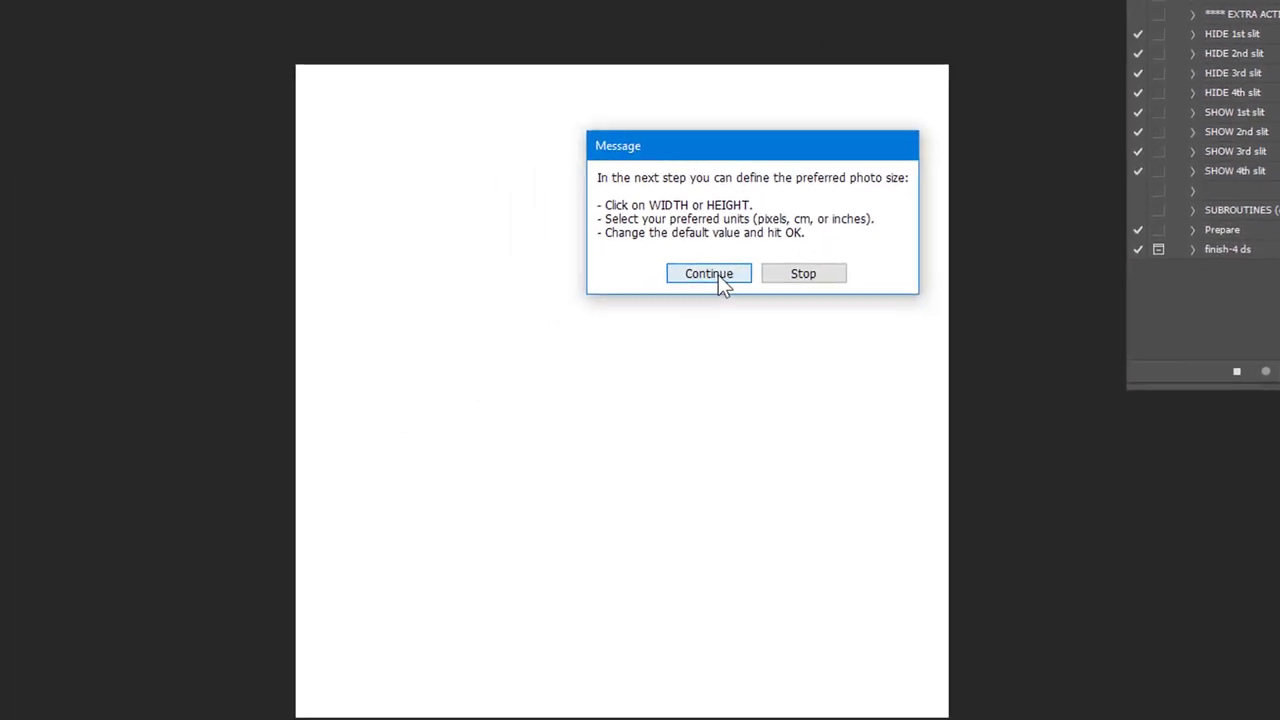
{"action": "left_click", "coordinate": [718, 274]}
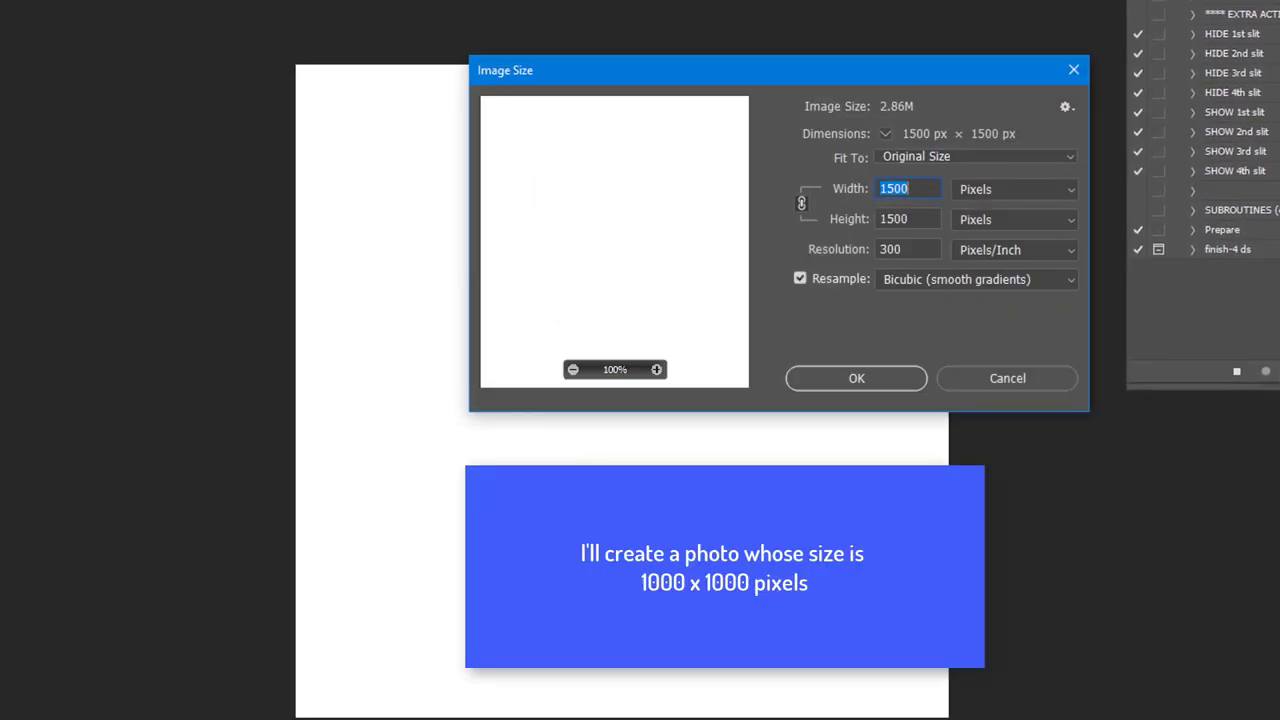
{"action": "type", "text": "1000"}
{"action": "key", "text": "Return"}
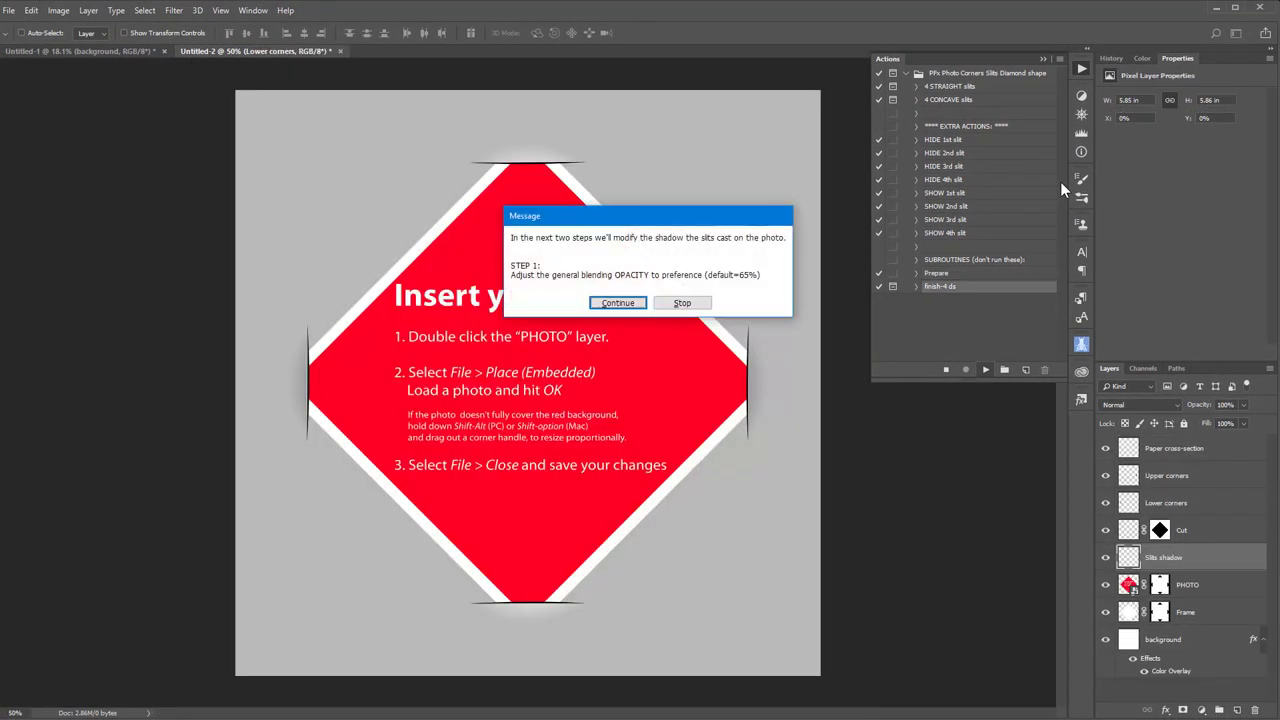
{"action": "key", "text": "Return"}
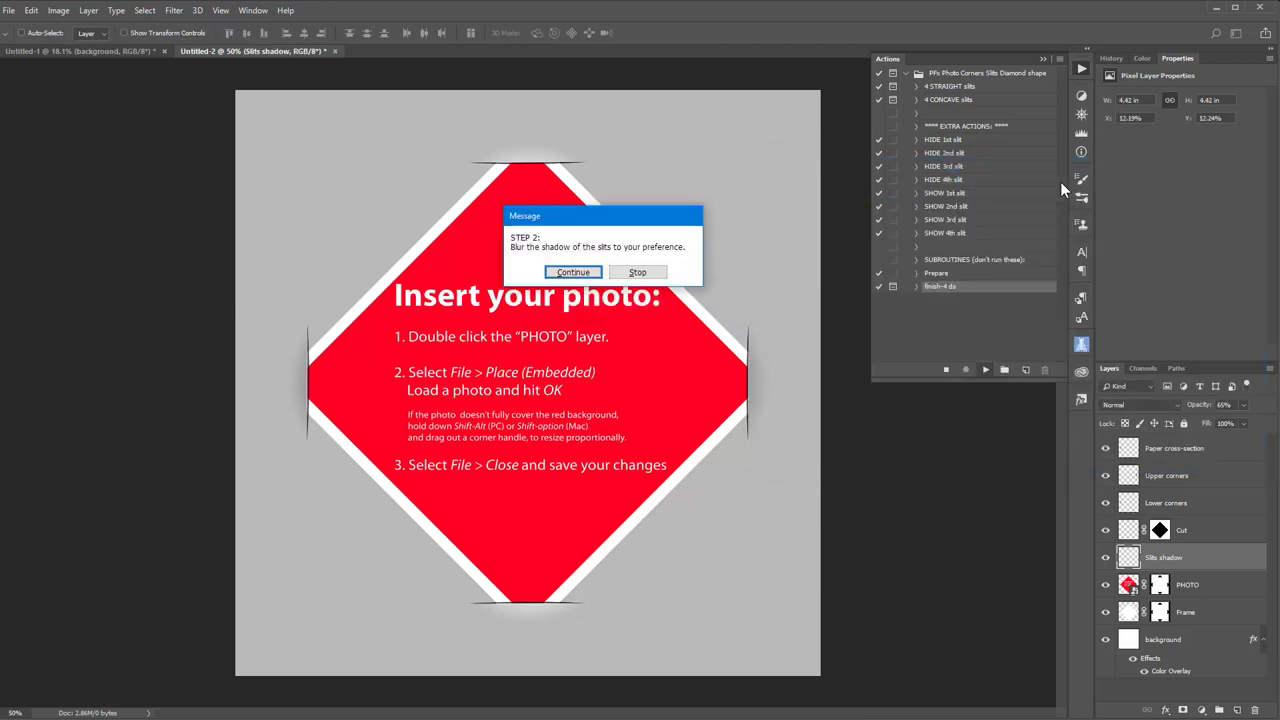
{"action": "key", "text": "Return"}
{"action": "key", "text": "Return"}
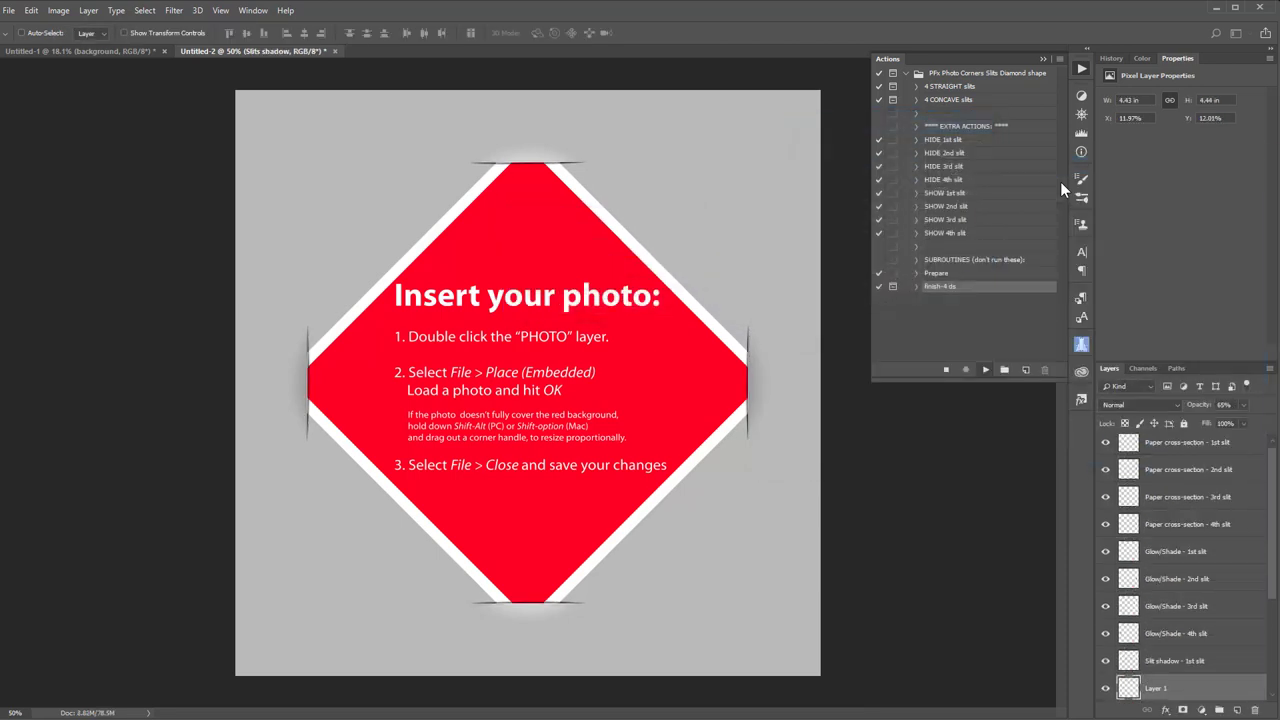
{"action": "key", "text": "Return"}
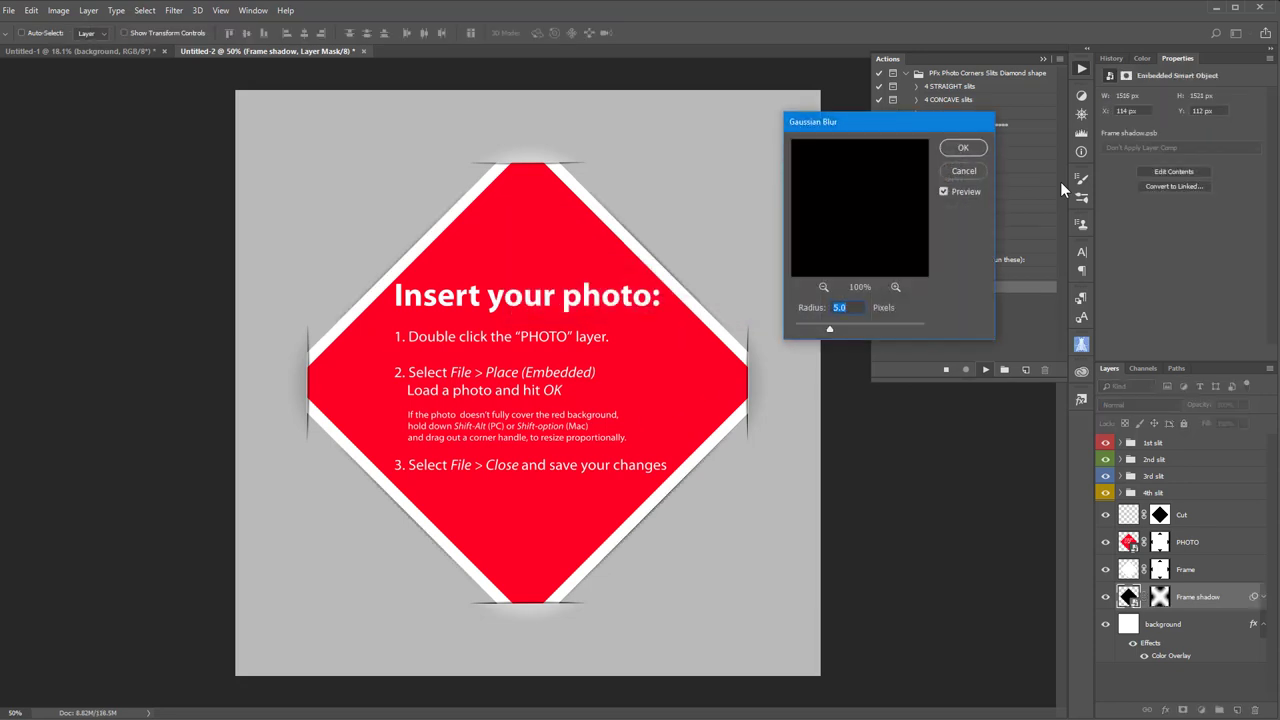
{"action": "key", "text": "Return"}
{"action": "key", "text": "Return"}
- Drag Untitled-2's ALL LAYERS GROUP into the Untitled-1 canvas
{"action": "scroll", "coordinate": [1201, 493], "scroll_direction": "up", "scroll_amount": 3}
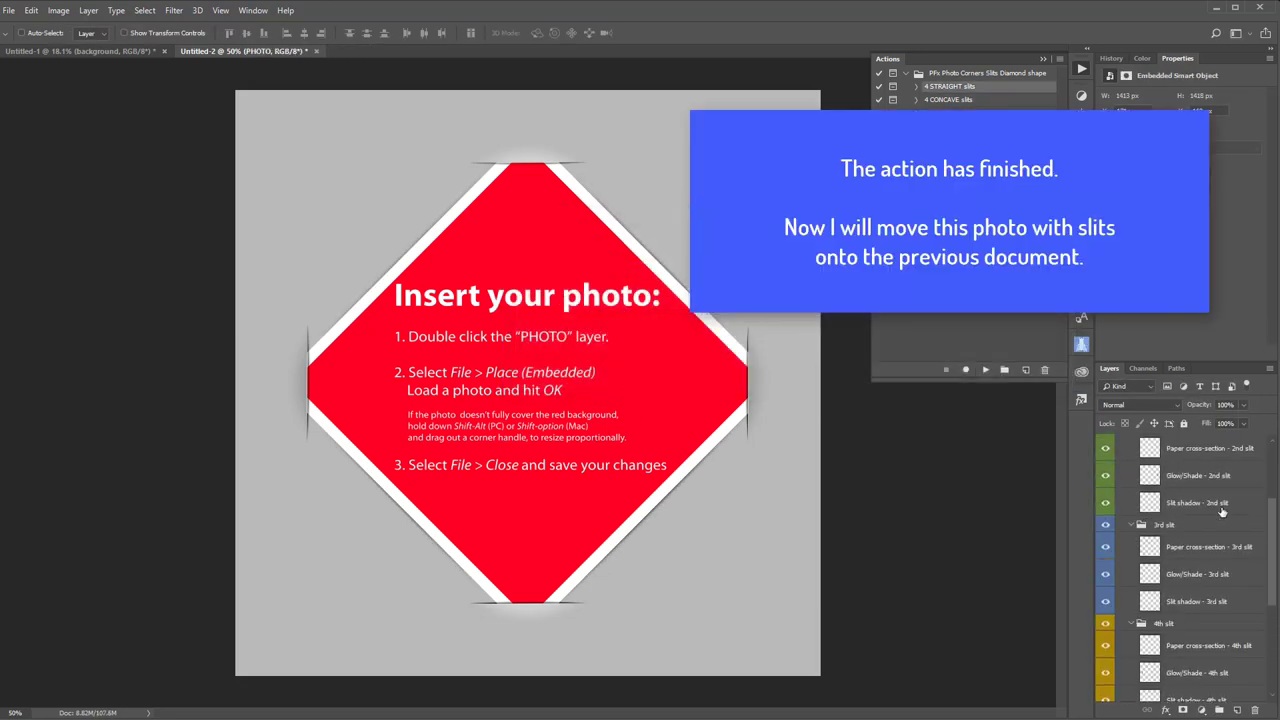
{"action": "scroll", "coordinate": [1201, 493], "scroll_direction": "up", "scroll_amount": 3}
{"action": "left_click", "coordinate": [1122, 444]}
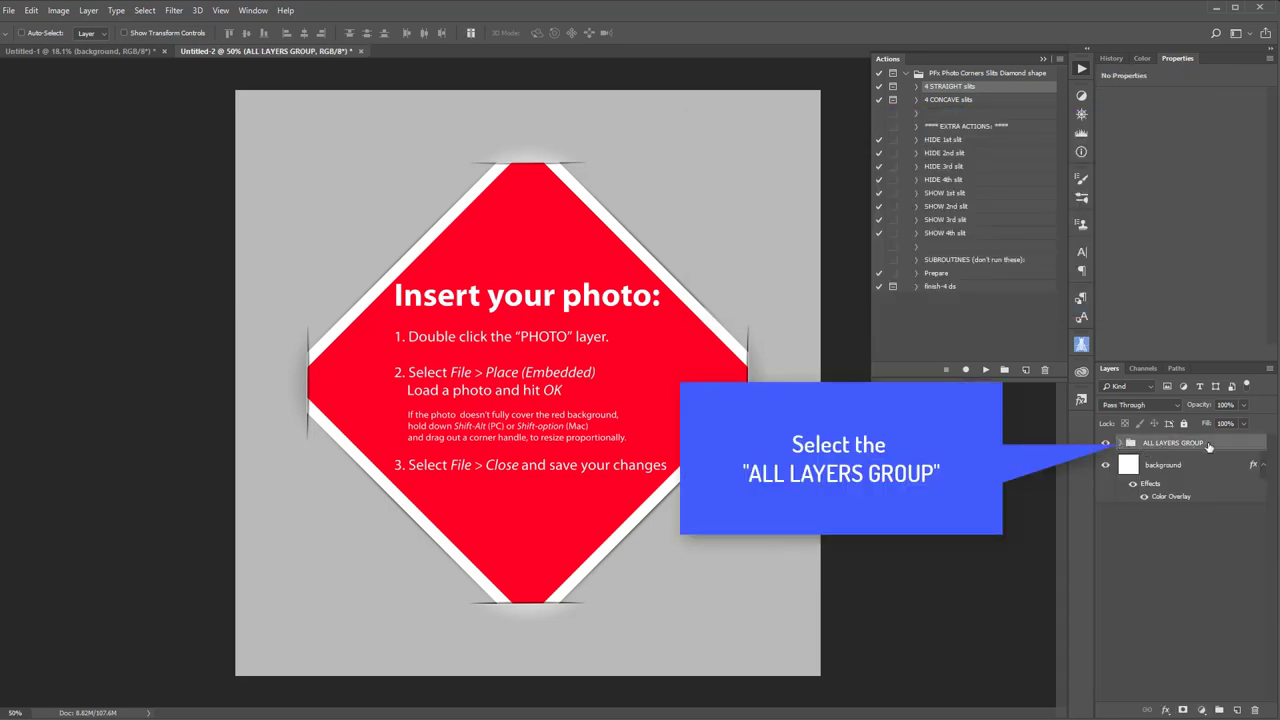
{"action": "left_click_drag", "start_coordinate": [1208, 446], "coordinate": [856, 364]}
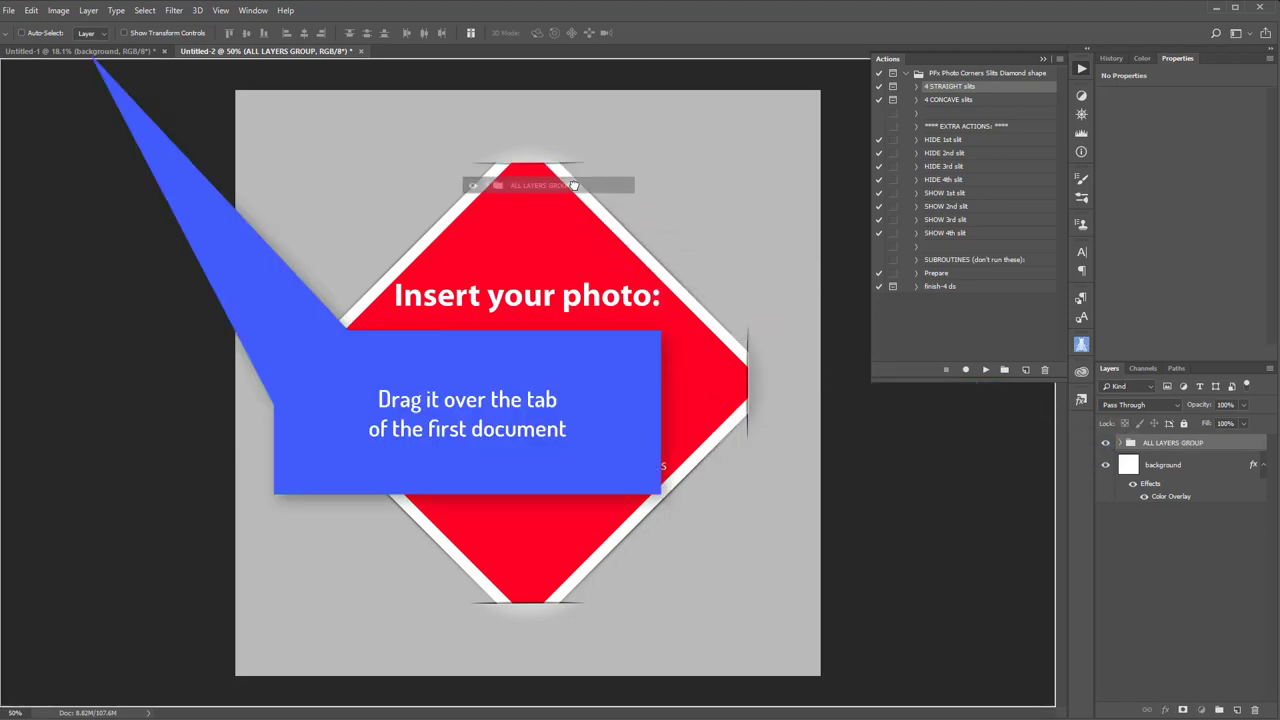
{"action": "mouse_move", "coordinate": [856, 364]}
{"action": "left_mouse_down"}
{"action": "mouse_move", "coordinate": [102, 50]}
{"action": "mouse_move", "coordinate": [553, 177]}
{"action": "left_mouse_up"}
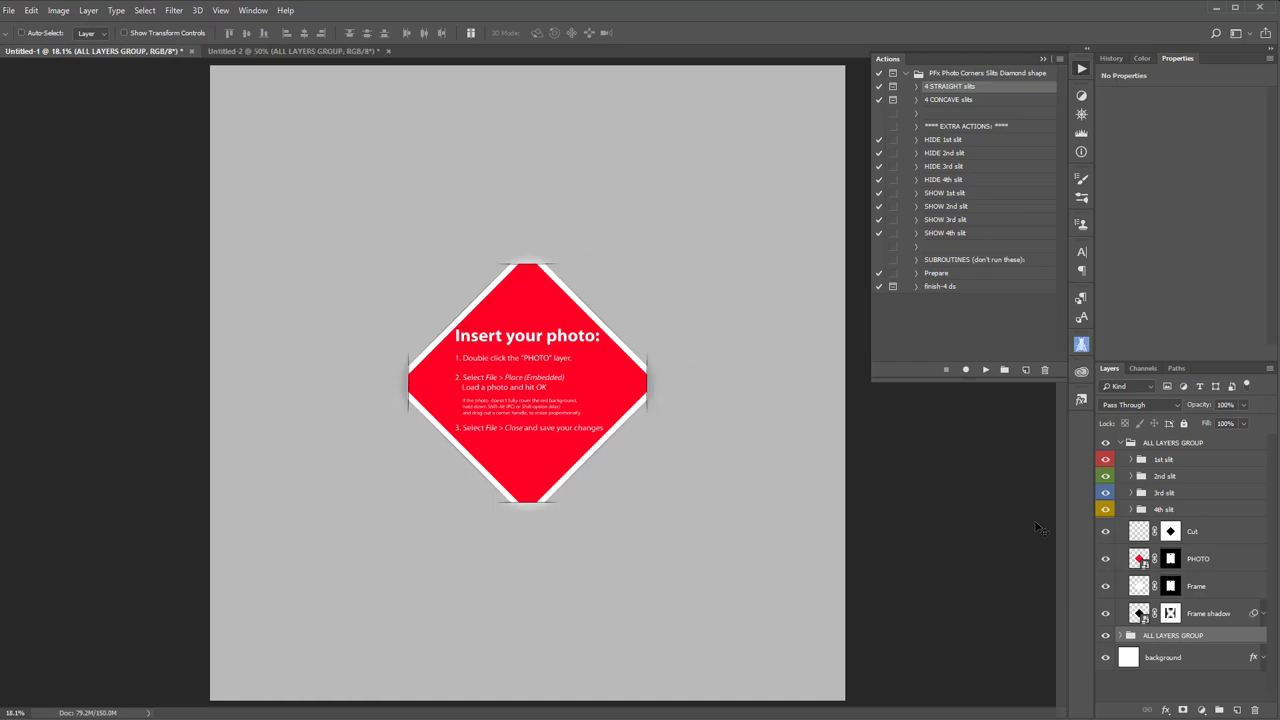
- Place the small diamond above the large one, with copies below, right and left
{"action": "left_click", "coordinate": [1119, 442]}
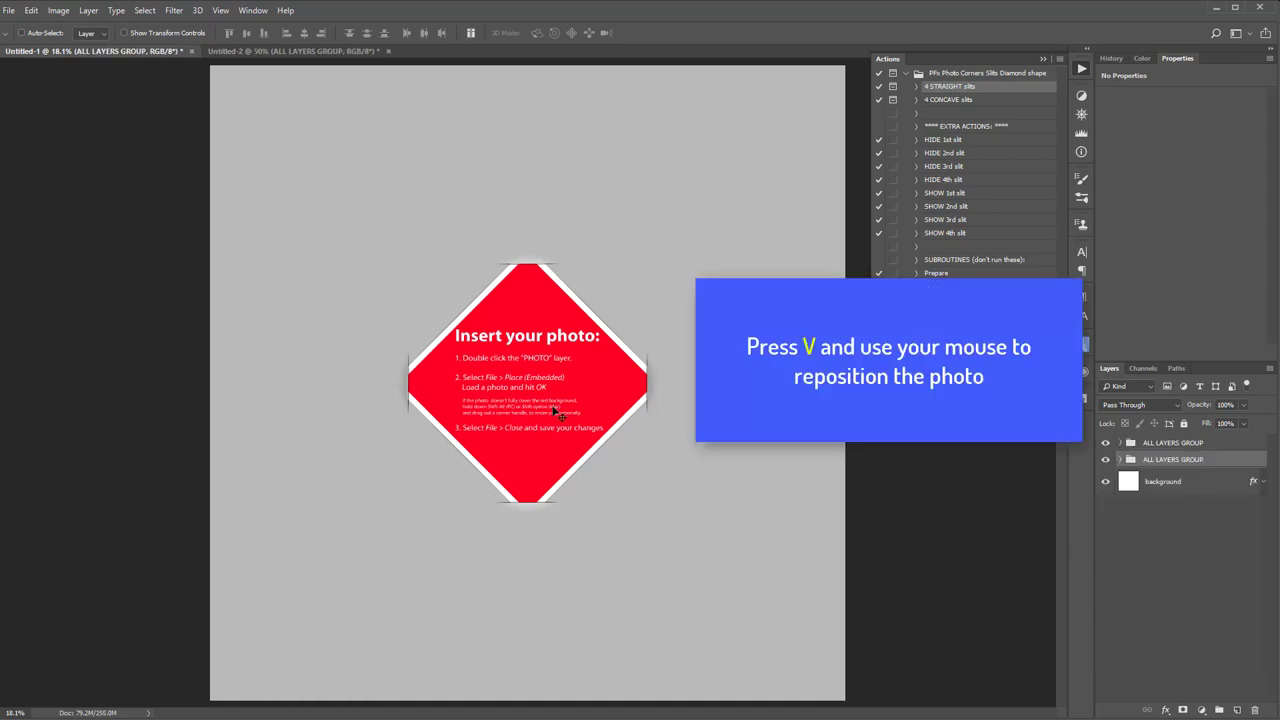
{"action": "left_click_drag", "start_coordinate": [558, 412], "coordinate": [563, 188]}
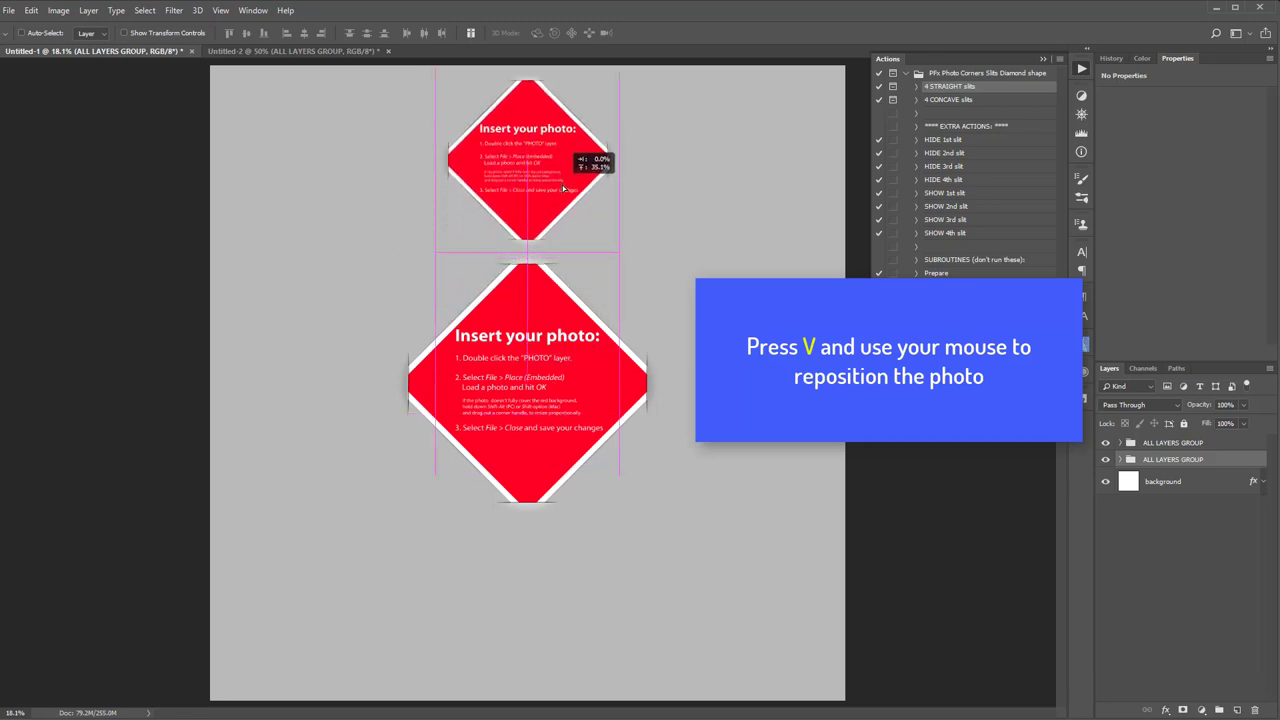
{"action": "left_click_drag", "start_coordinate": [563, 188], "coordinate": [564, 190]}
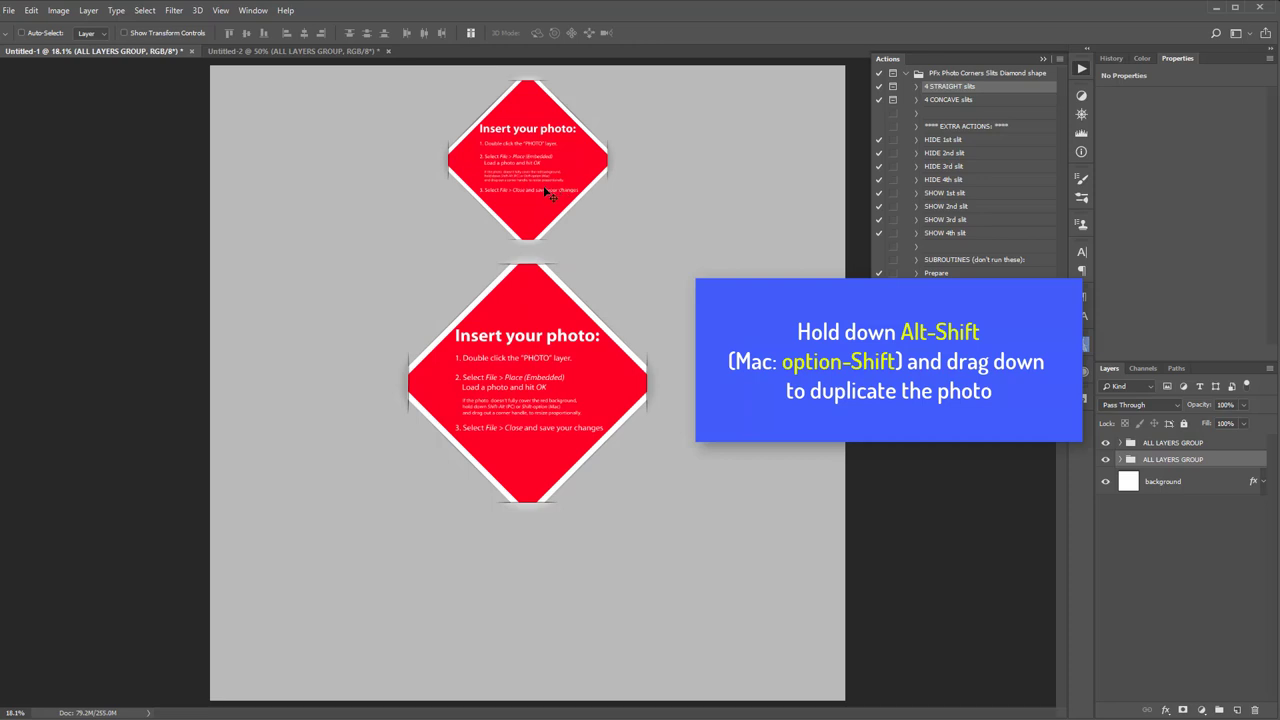
{"action": "left_click_drag", "start_coordinate": [525, 117], "coordinate": [525, 563]}
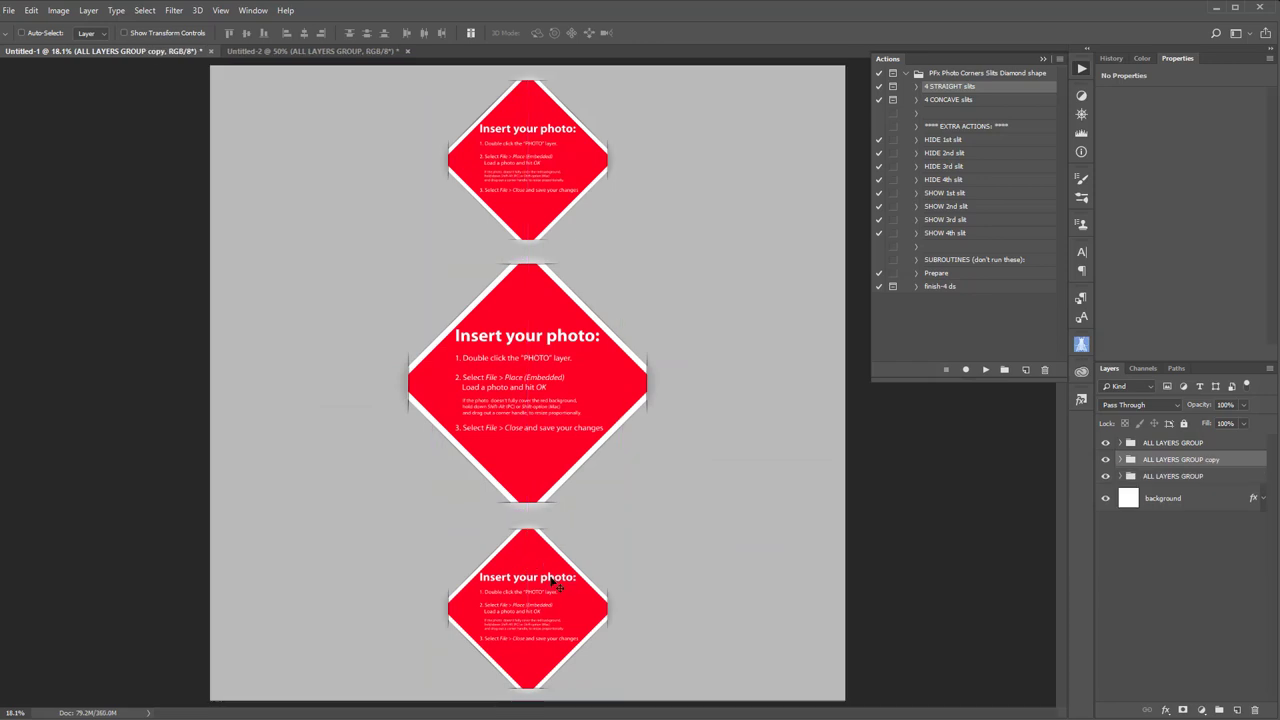
{"action": "mouse_move", "coordinate": [543, 590]}
{"action": "left_mouse_down"}
{"action": "mouse_move", "coordinate": [768, 364]}
{"action": "mouse_move", "coordinate": [762, 354]}
{"action": "left_mouse_up"}
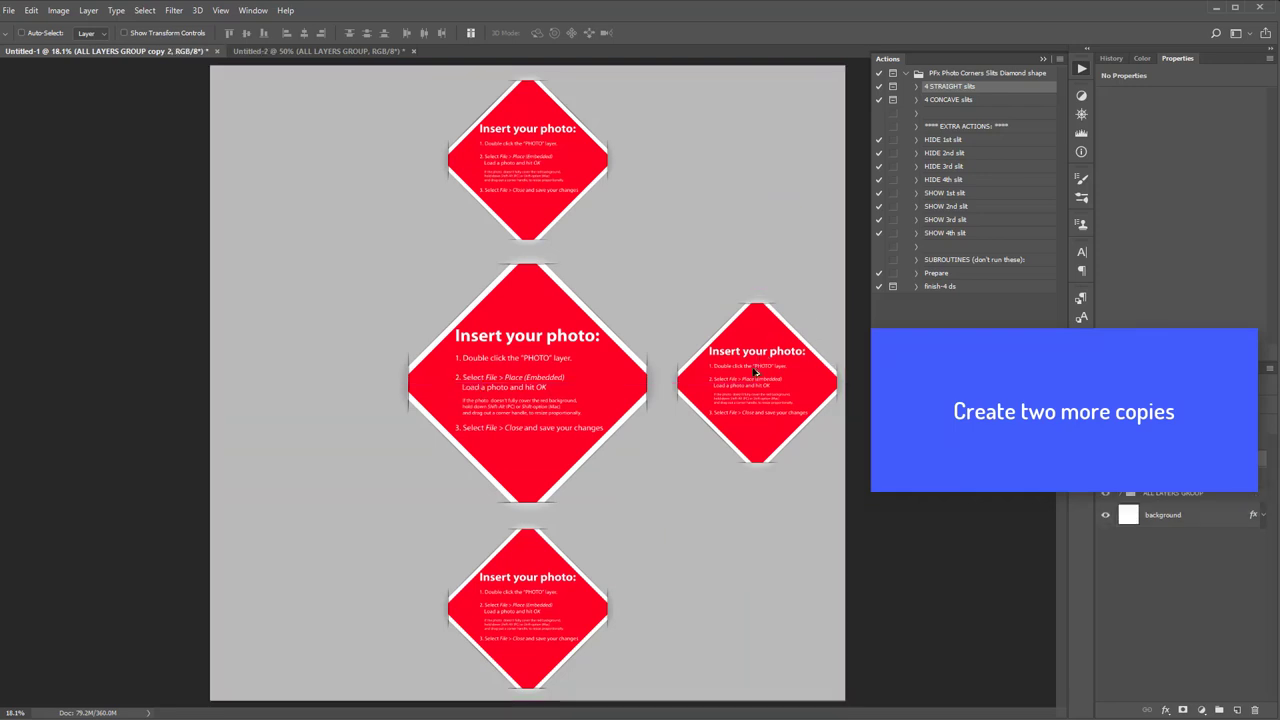
{"action": "left_click_drag", "start_coordinate": [757, 355], "coordinate": [319, 359]}
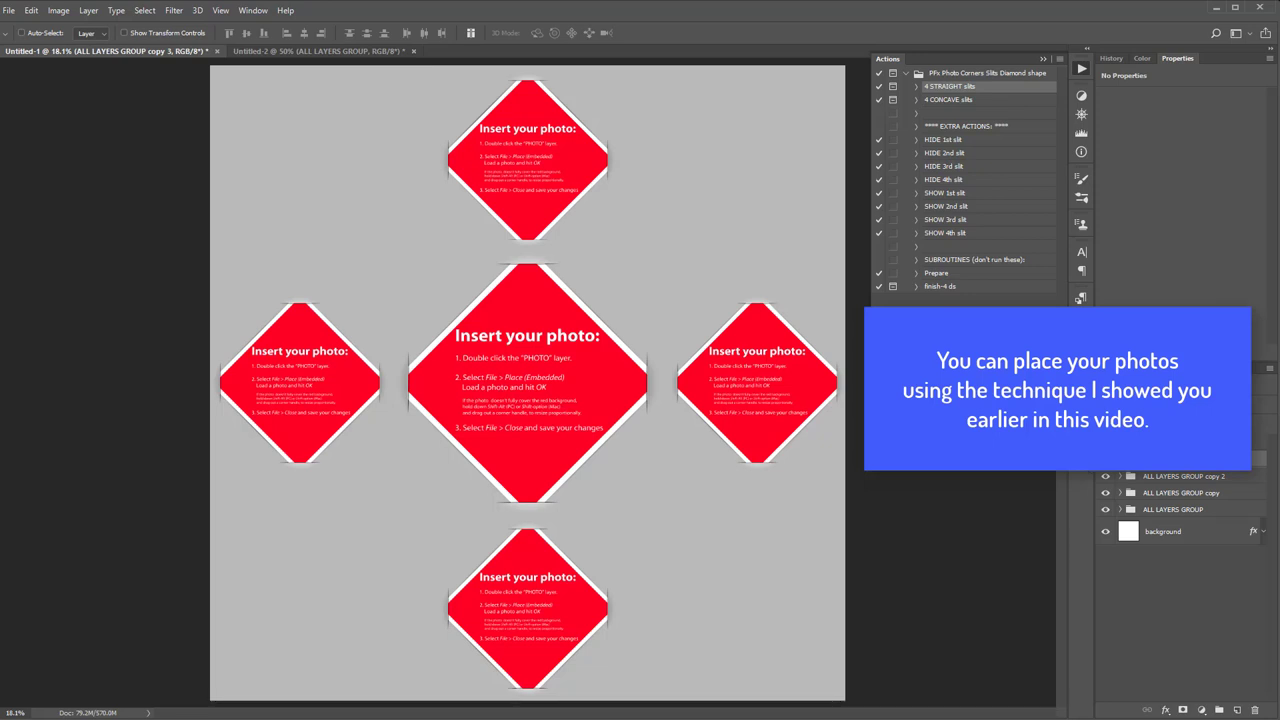
- Apply the Gertrude_Jekyll paper texture and move its layer below the diamond groups
{"action": "left_click", "coordinate": [1079, 345]}
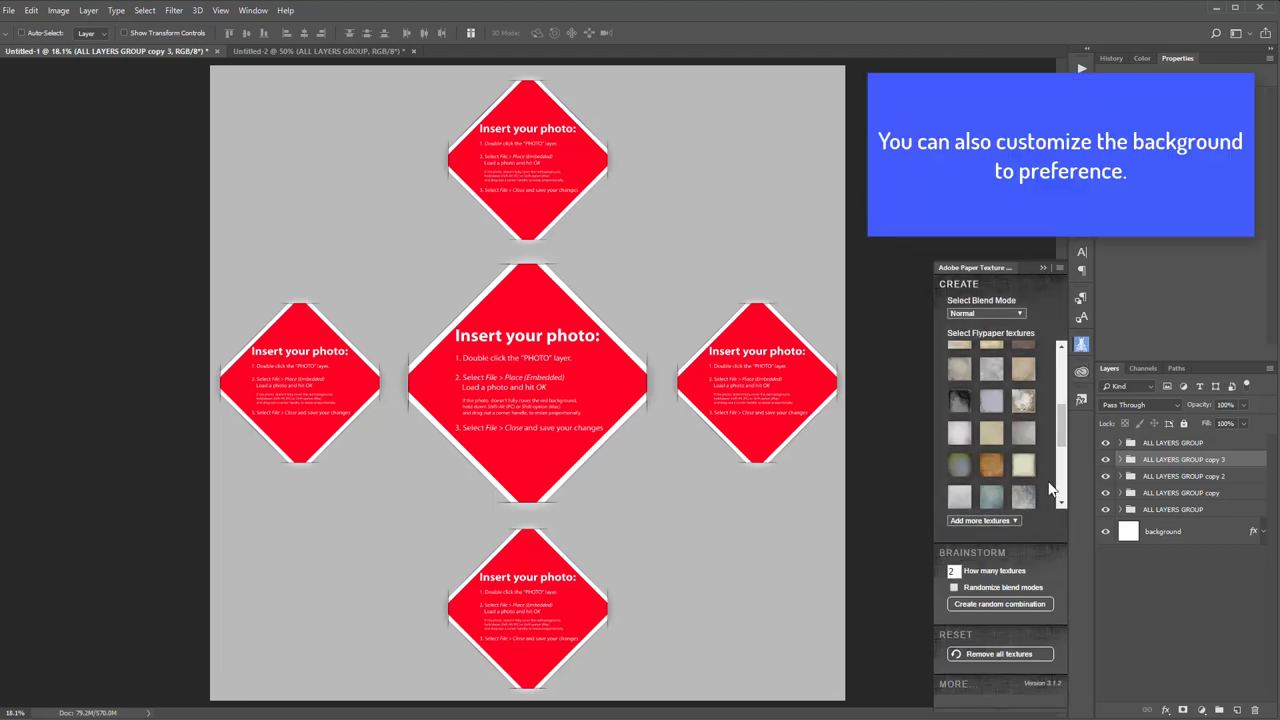
{"action": "left_click", "coordinate": [961, 438]}
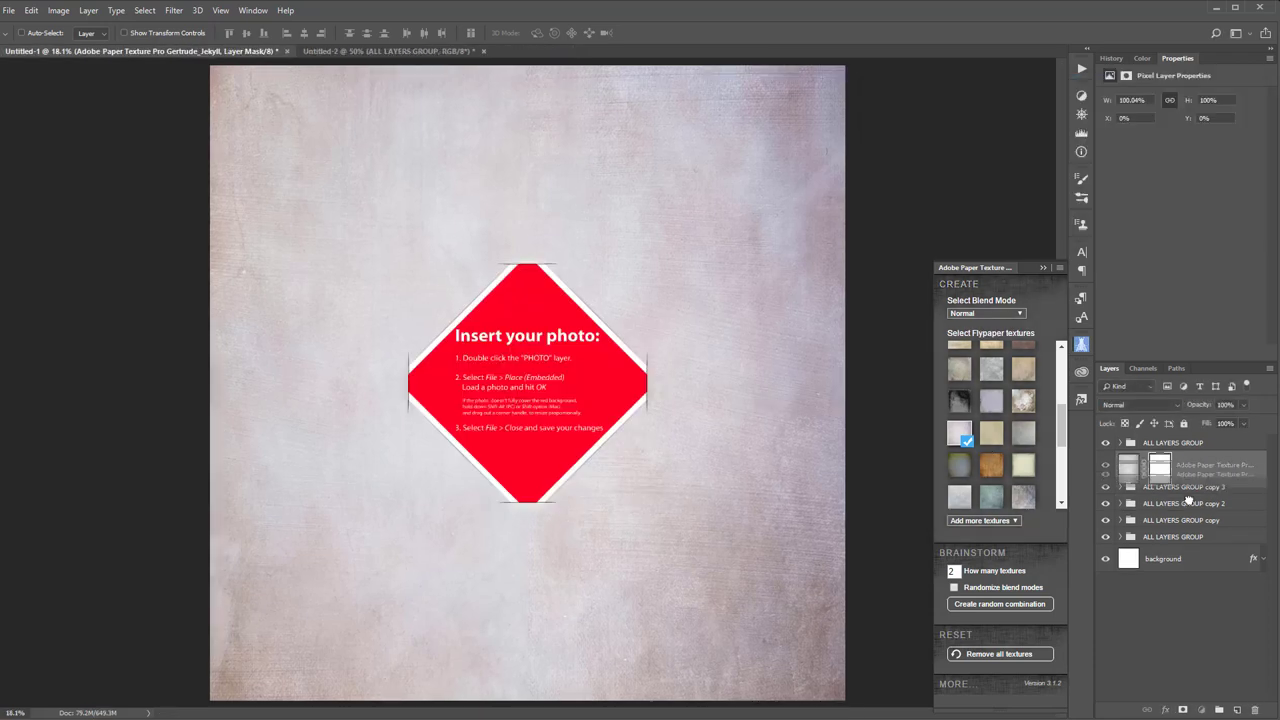
{"action": "left_click_drag", "start_coordinate": [1186, 466], "coordinate": [1184, 543]}
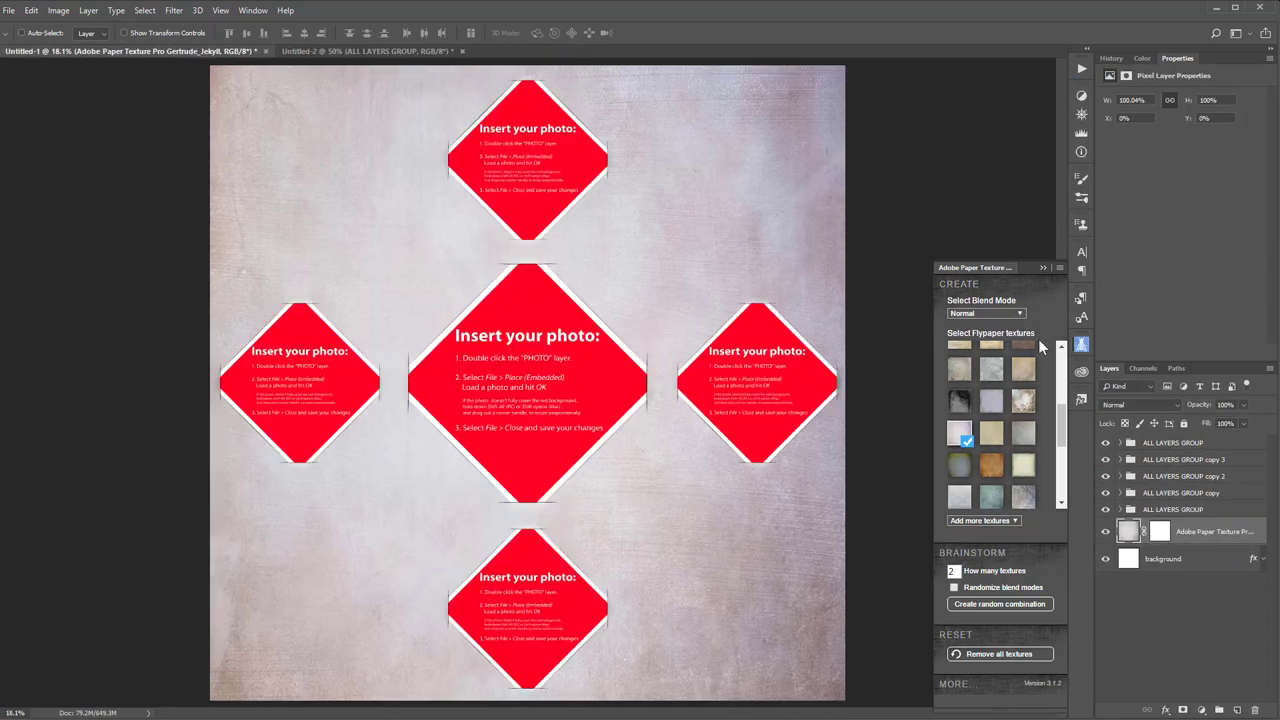
- Set the texture blend mode to Multiply and preview the Orange_Blossom texture
{"action": "left_click", "coordinate": [995, 314]}
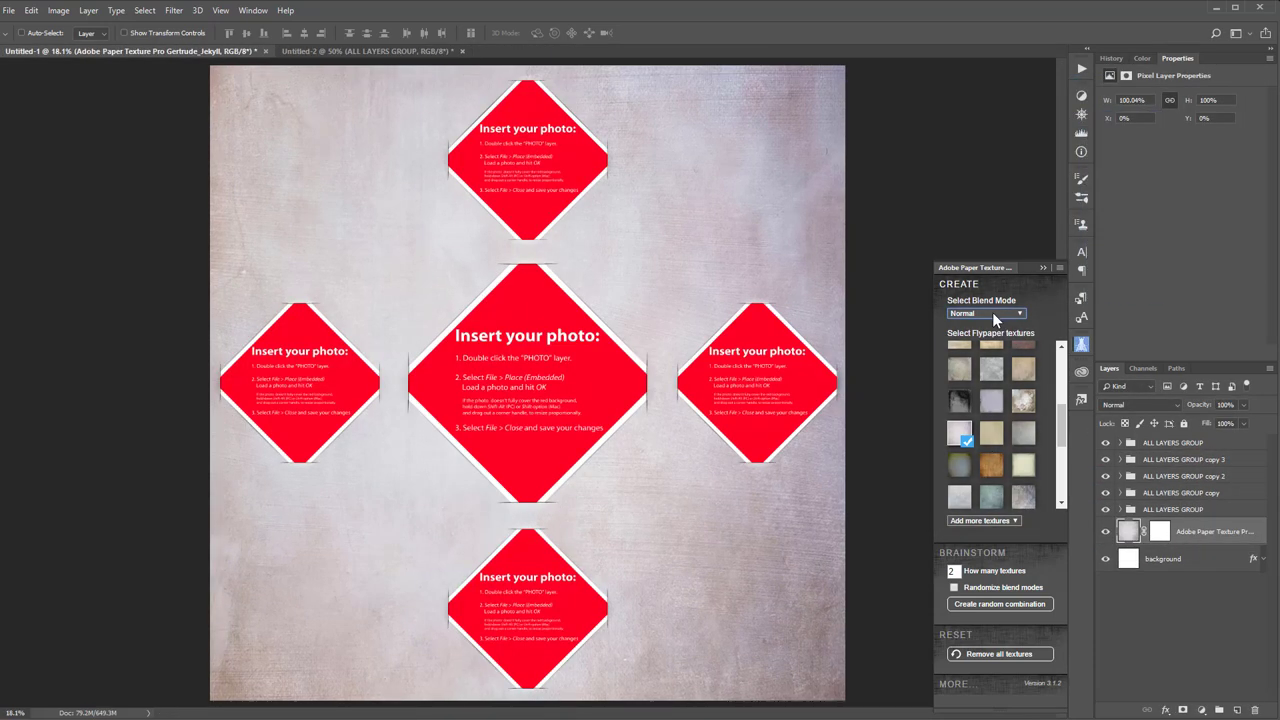
{"action": "left_click", "coordinate": [992, 312]}
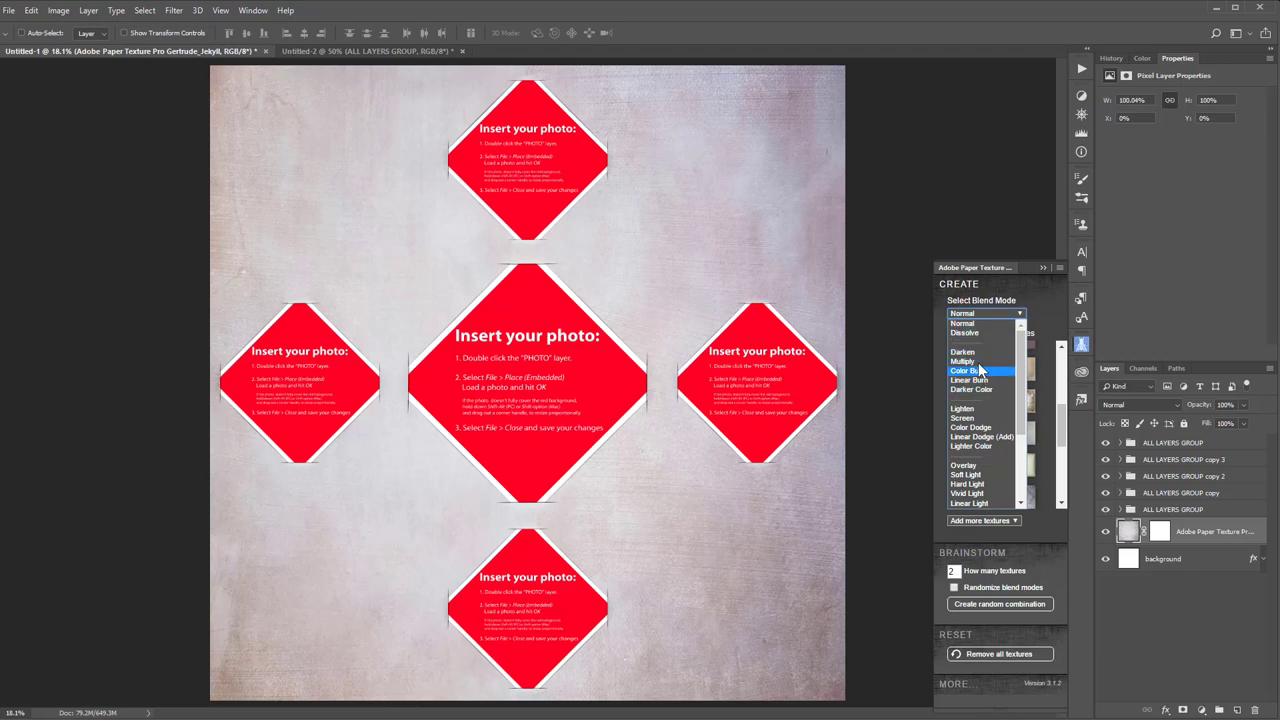
{"action": "left_click", "coordinate": [975, 361]}
{"action": "scroll", "coordinate": [1028, 453], "scroll_direction": "down", "scroll_amount": 3}
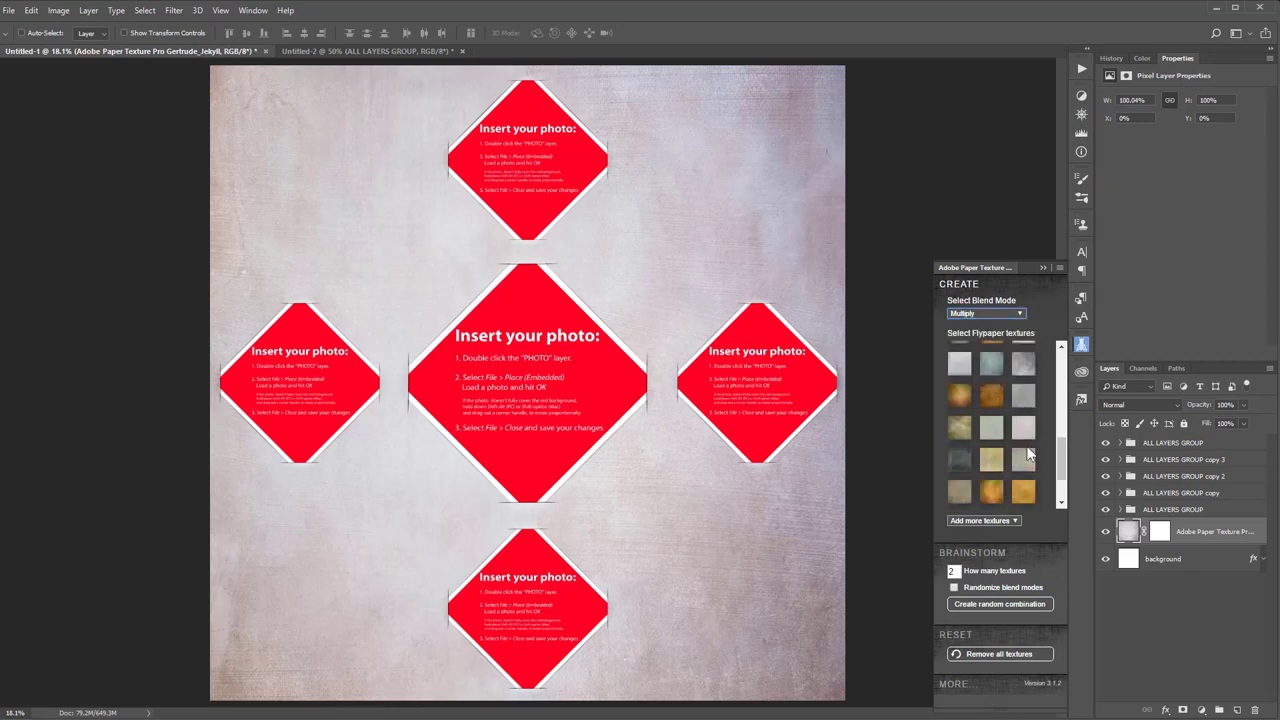
{"action": "left_click", "coordinate": [1028, 435]}
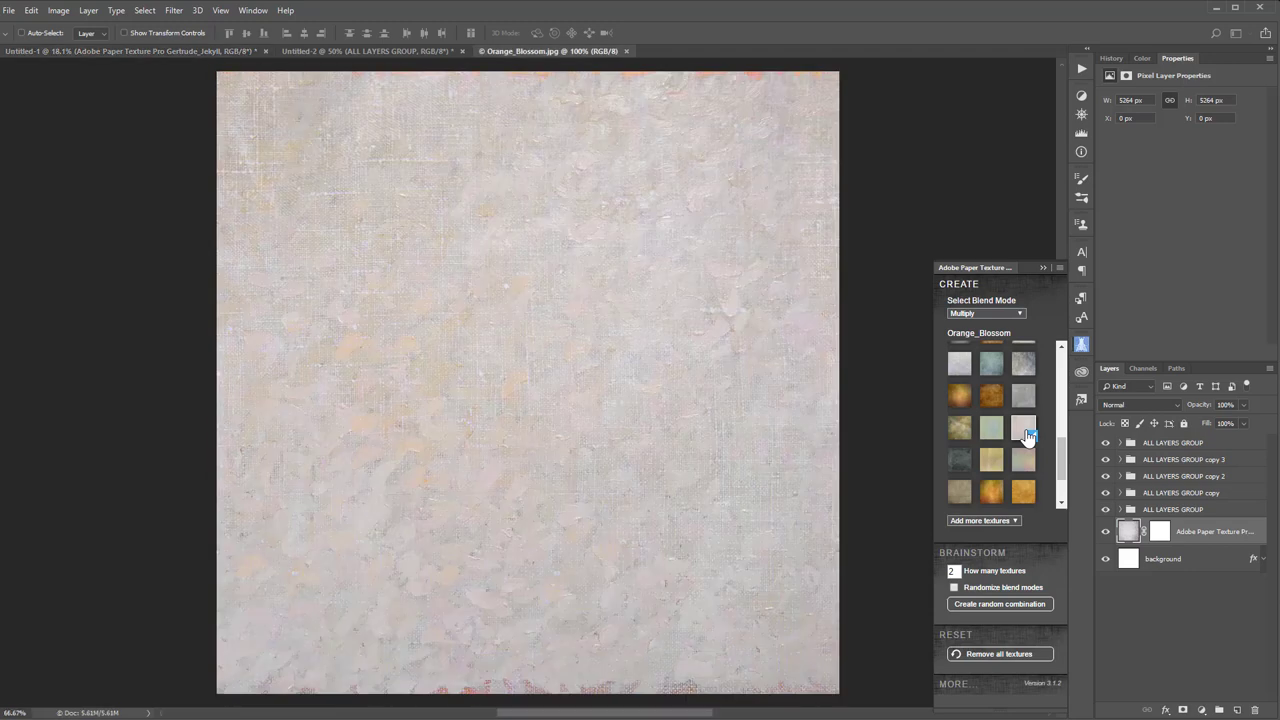